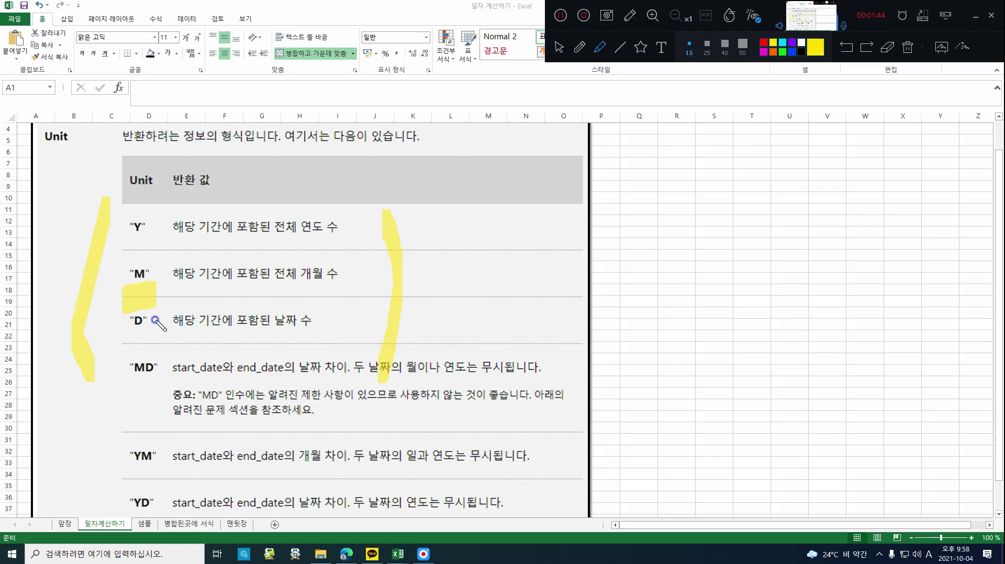
drag(135, 356, 152, 337)
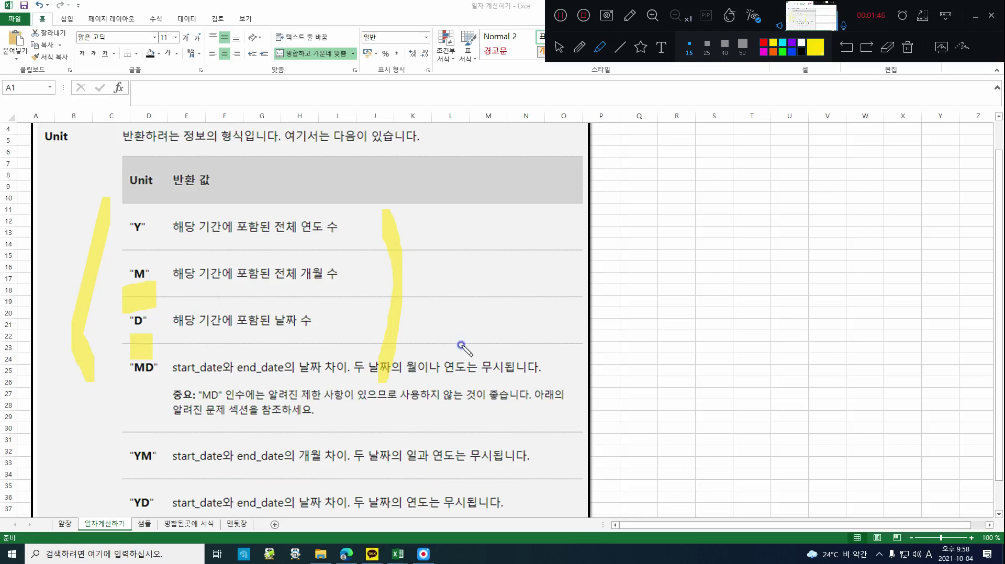
click(907, 49)
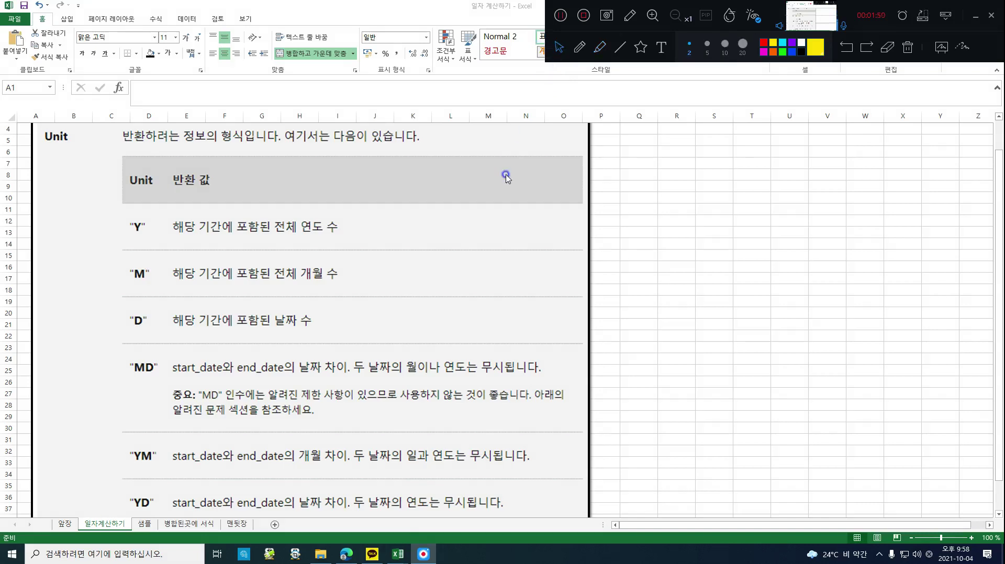
Open the 샘플 sheet and look at the 기준일(당일) label and the first employee's hire date
click(141, 528)
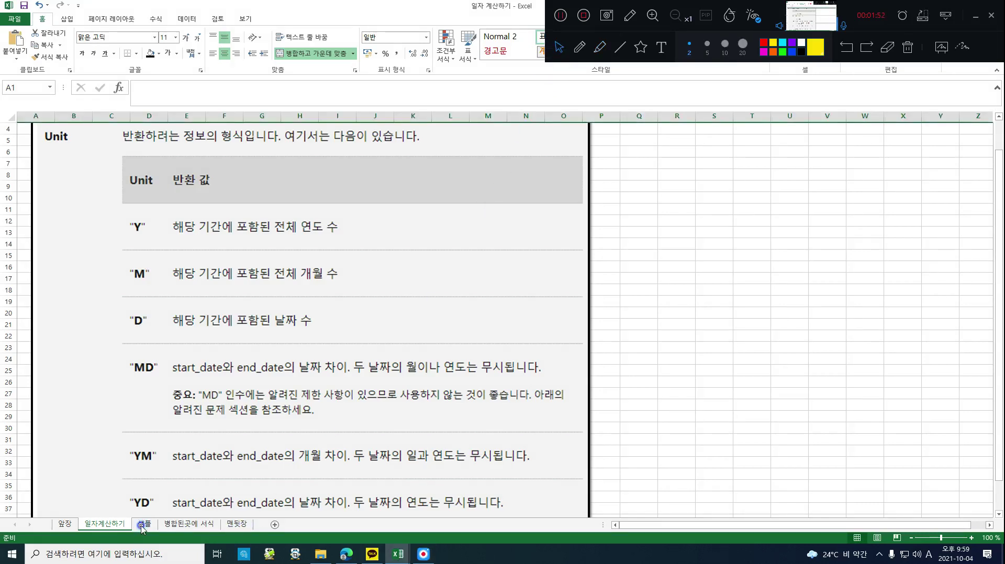
click(142, 526)
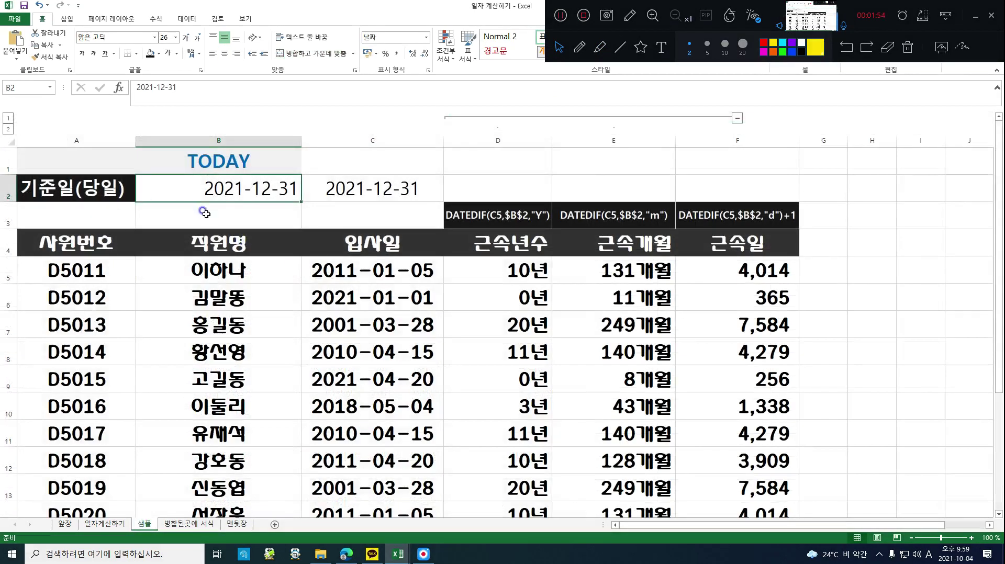
click(56, 187)
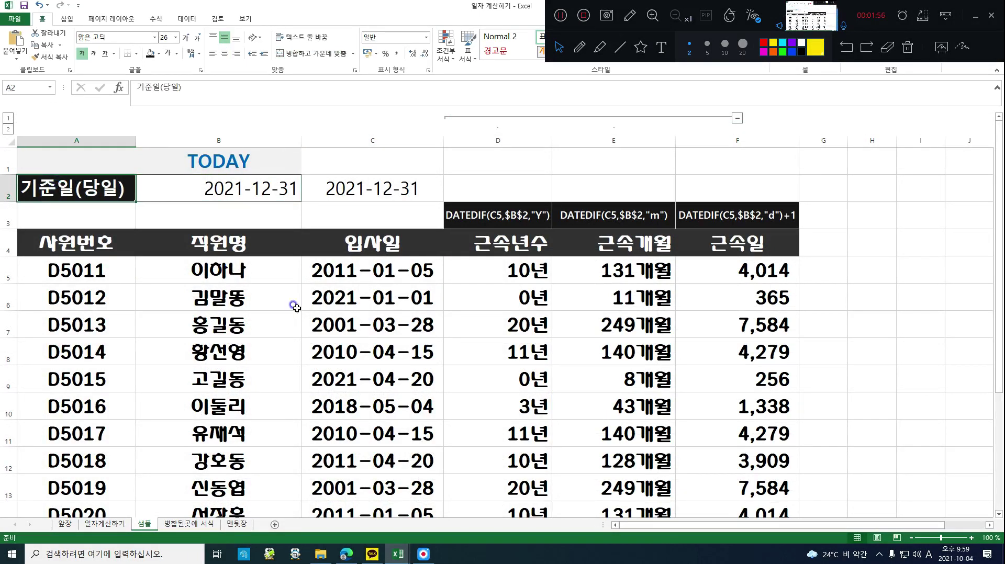
click(366, 276)
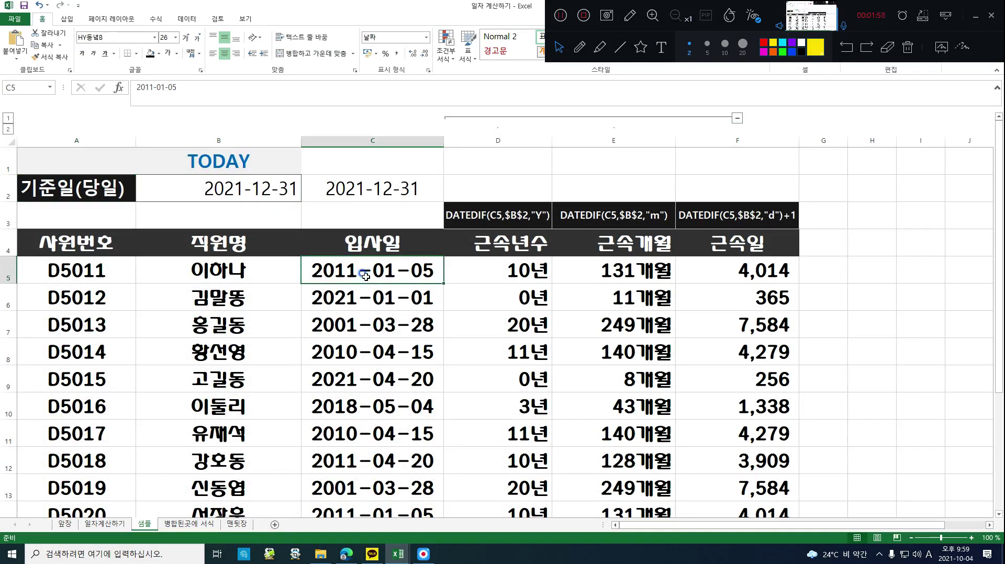
Replace the fixed reference date in cell B2 with the formula =TODAY()
click(280, 183)
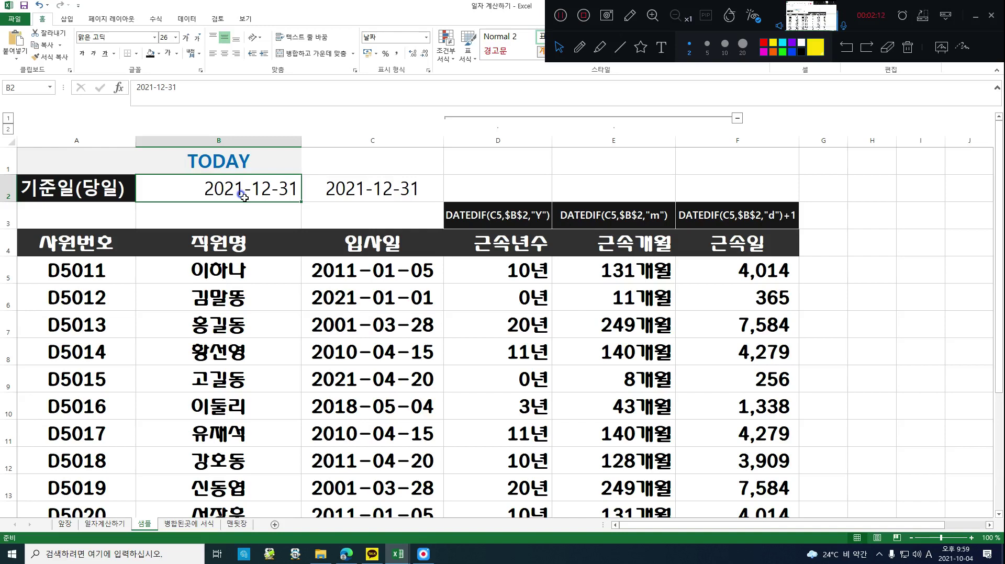
text(=)
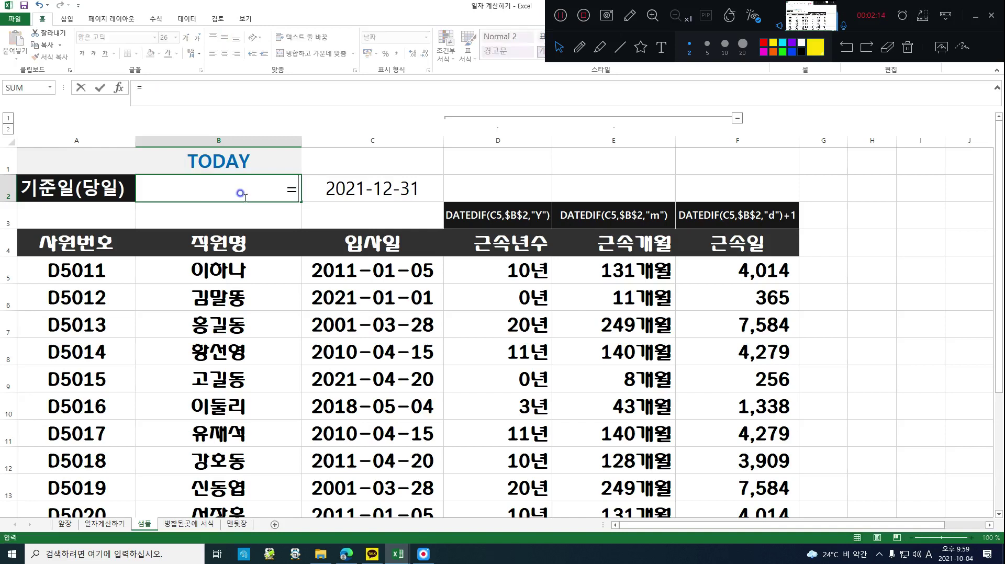
text(t)
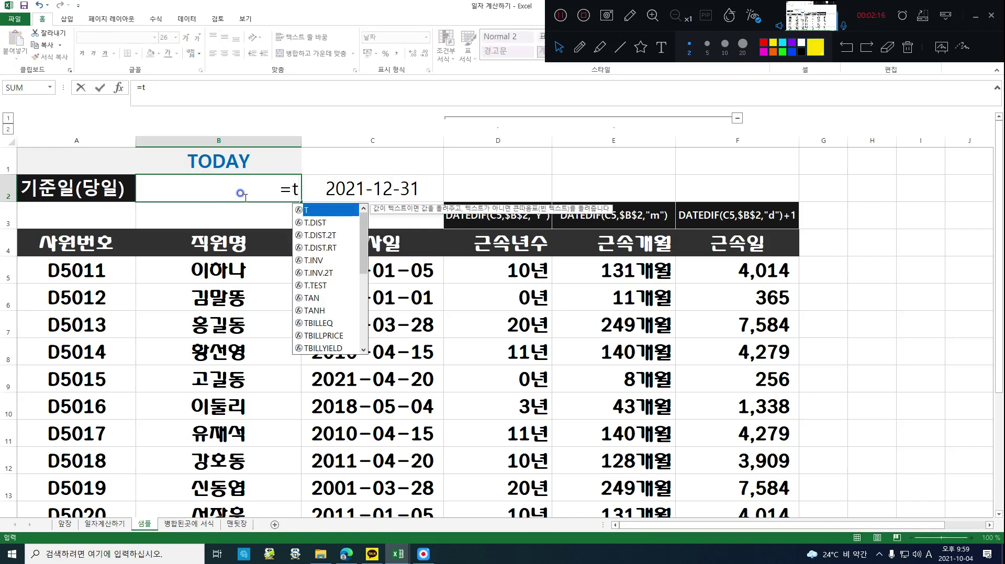
text(oday)
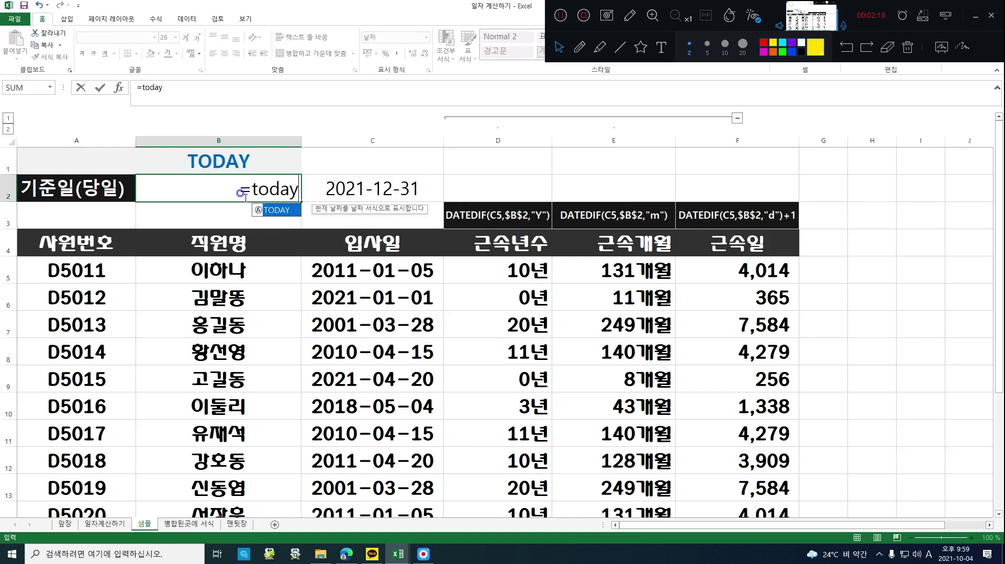
text((_))
key(BackSpace)
key(BackSpace)
text())
key(Return)
click(267, 193)
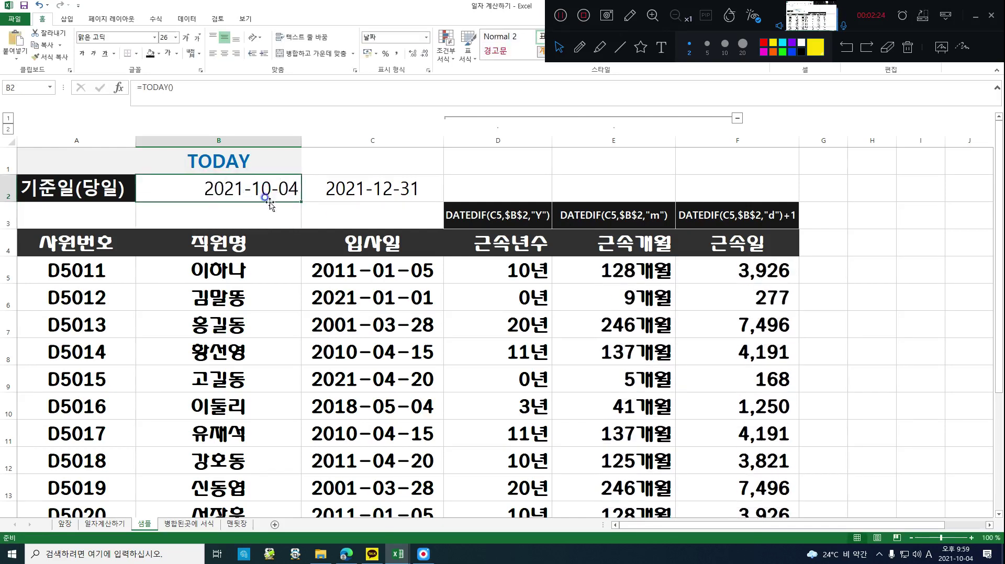
click(211, 163)
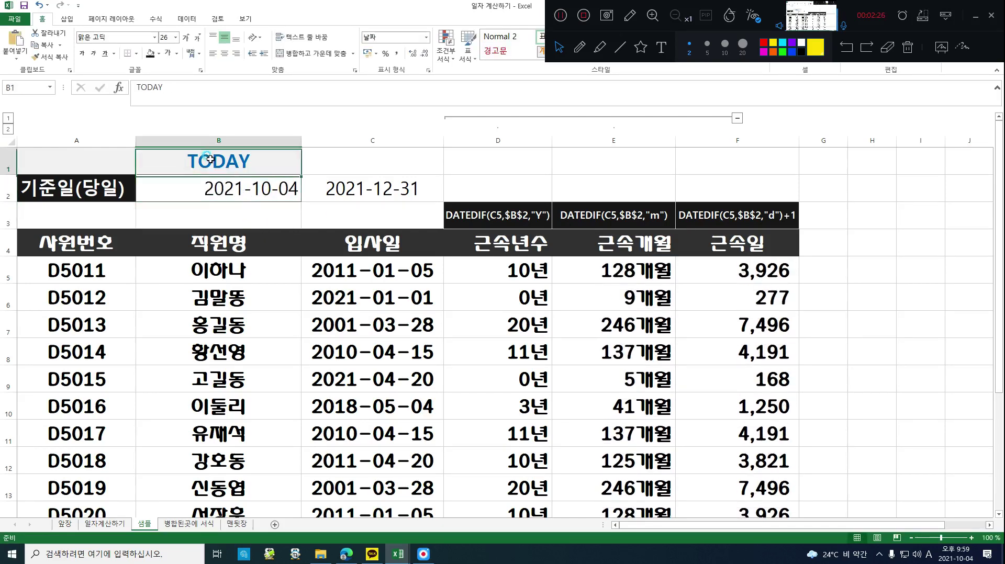
click(232, 189)
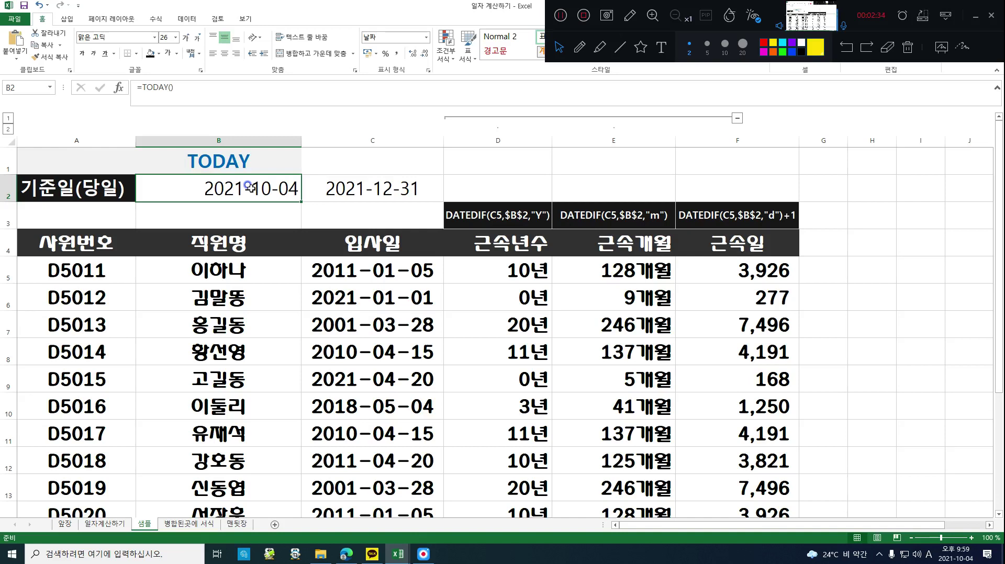
click(364, 190)
click(254, 182)
click(396, 198)
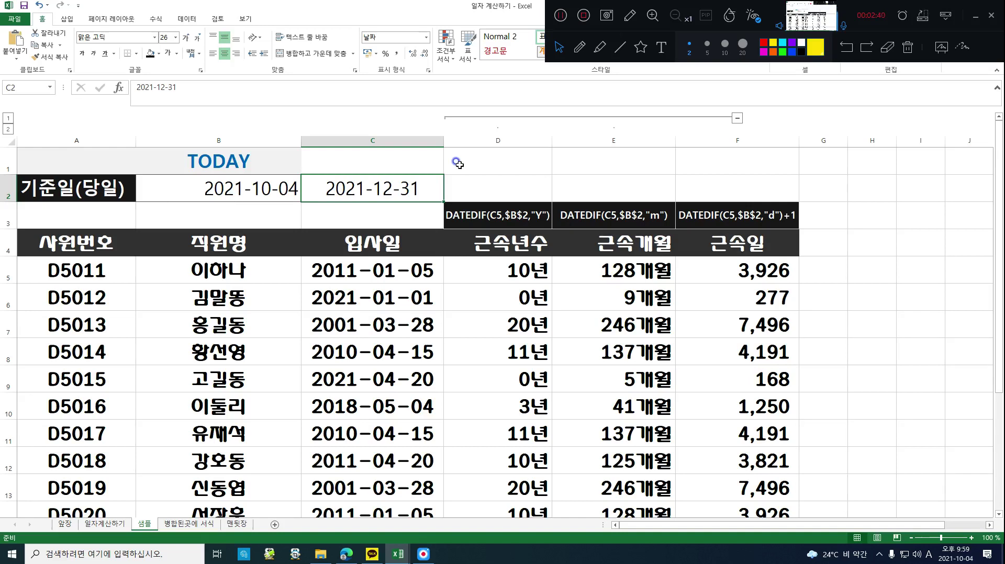
click(196, 163)
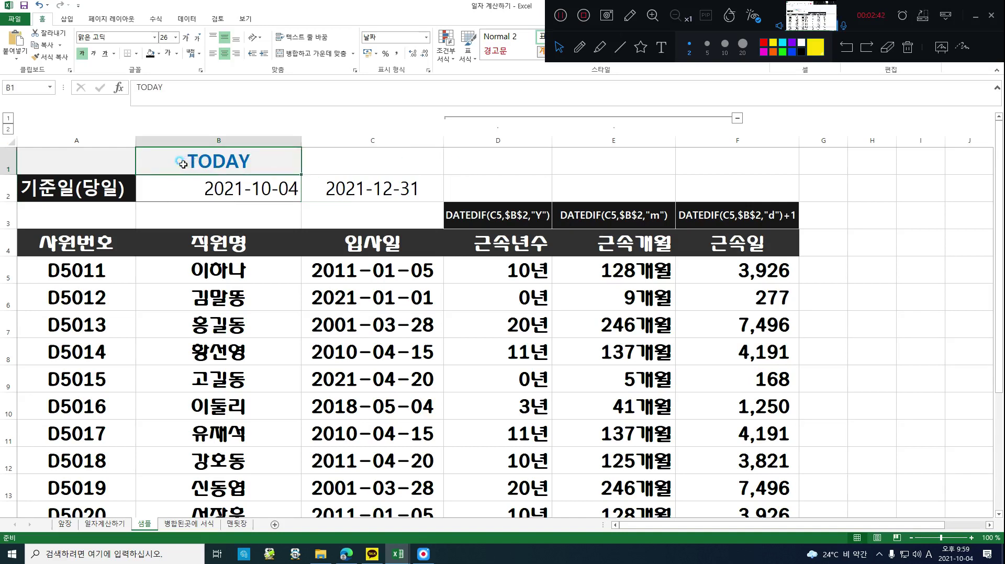
double_click(184, 164)
text(=)
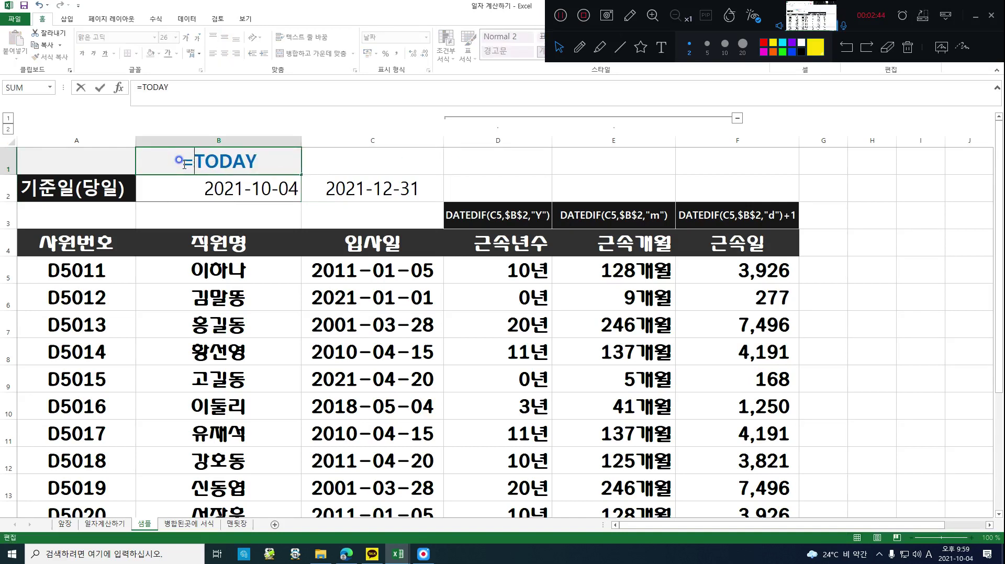
key(End)
text(()
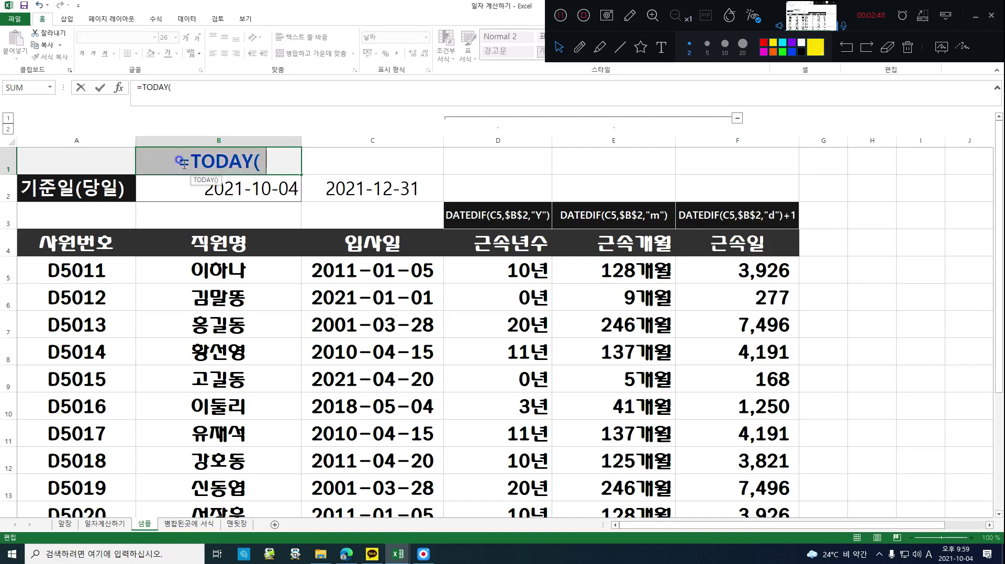
key(Escape)
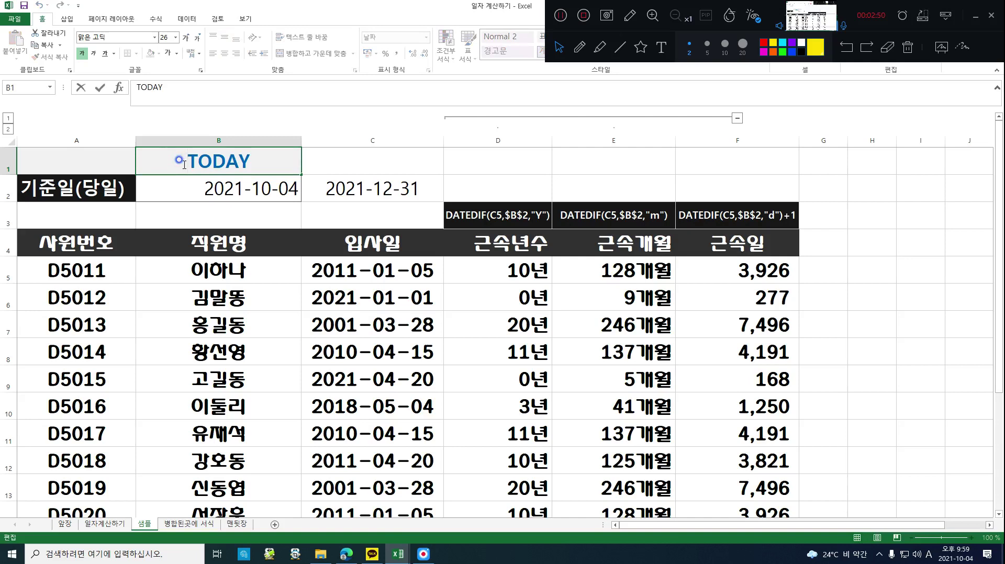
text(=TODAY)
text(()
key(Escape)
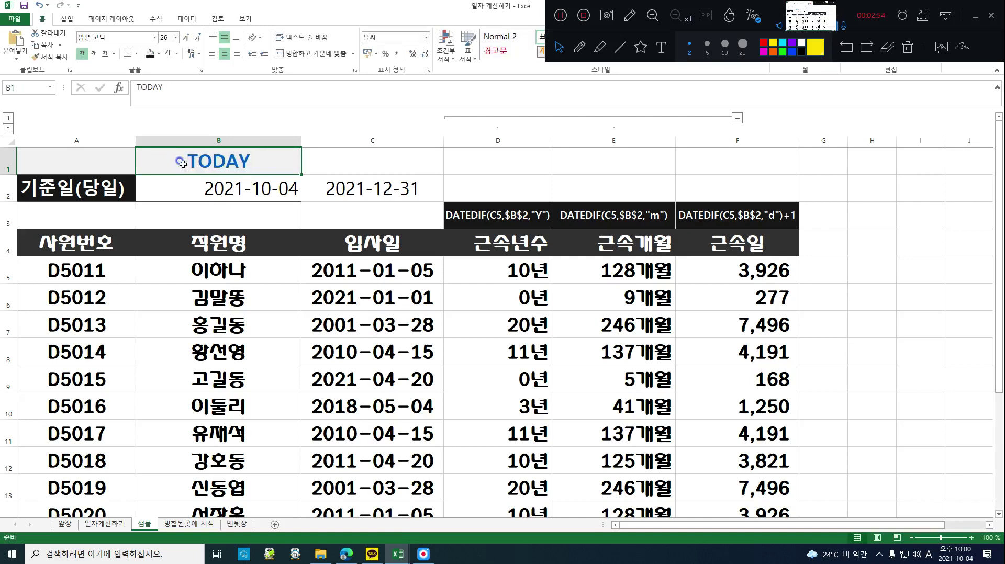
Change the heading text in cell B1 to TODAY(), kept as plain text without an equals sign
double_click(183, 163)
text(=)
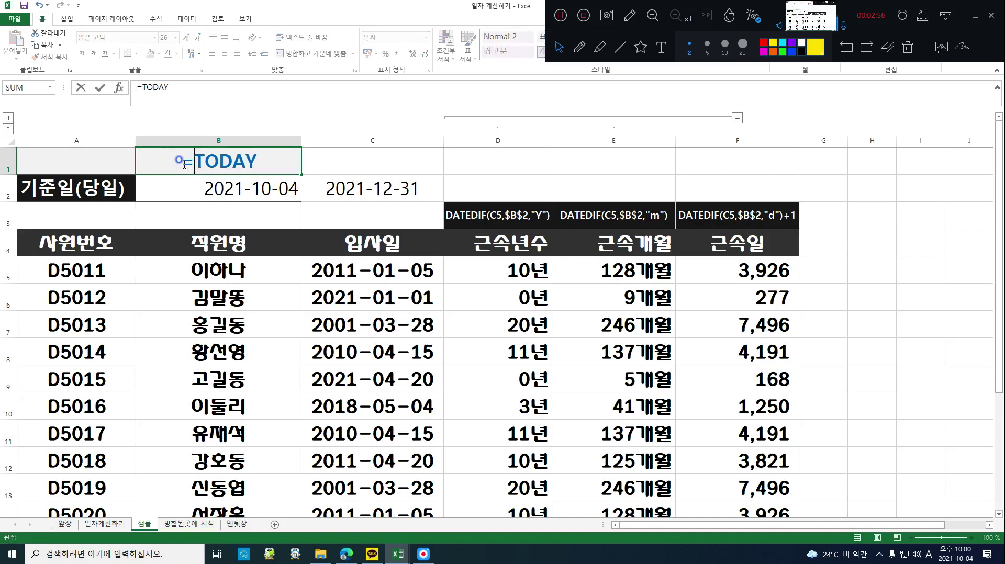
click(264, 162)
text(())
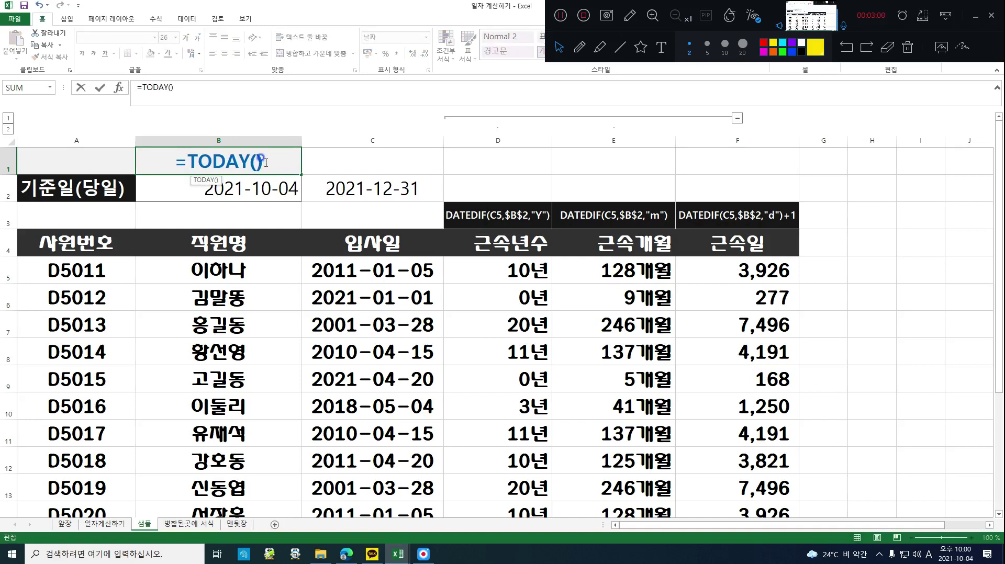
key(Home)
key(Delete)
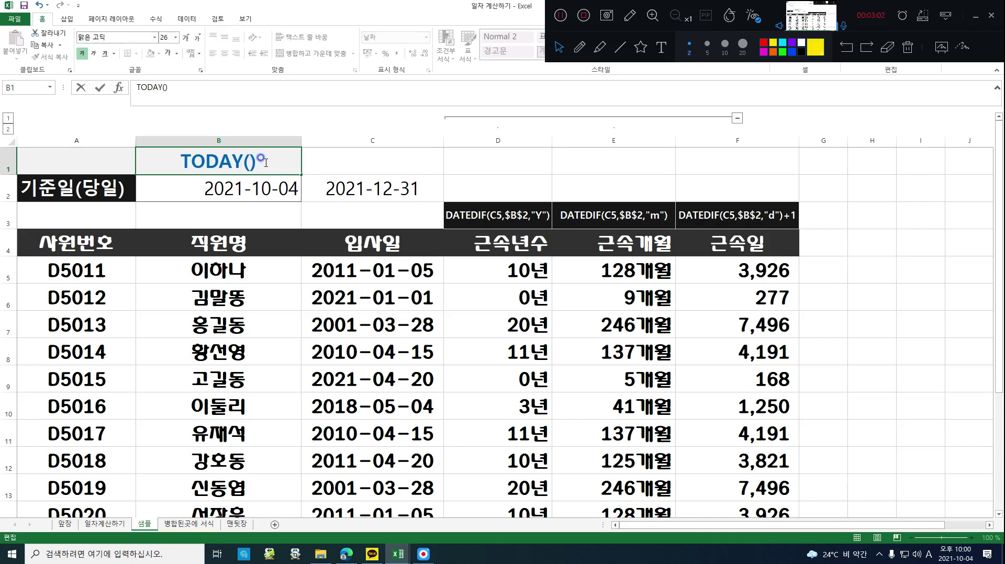
key(Return)
click(262, 165)
Examine the reference date in B2, the employee table headers, the first hire date and the 근속년수 formula in D5
click(237, 185)
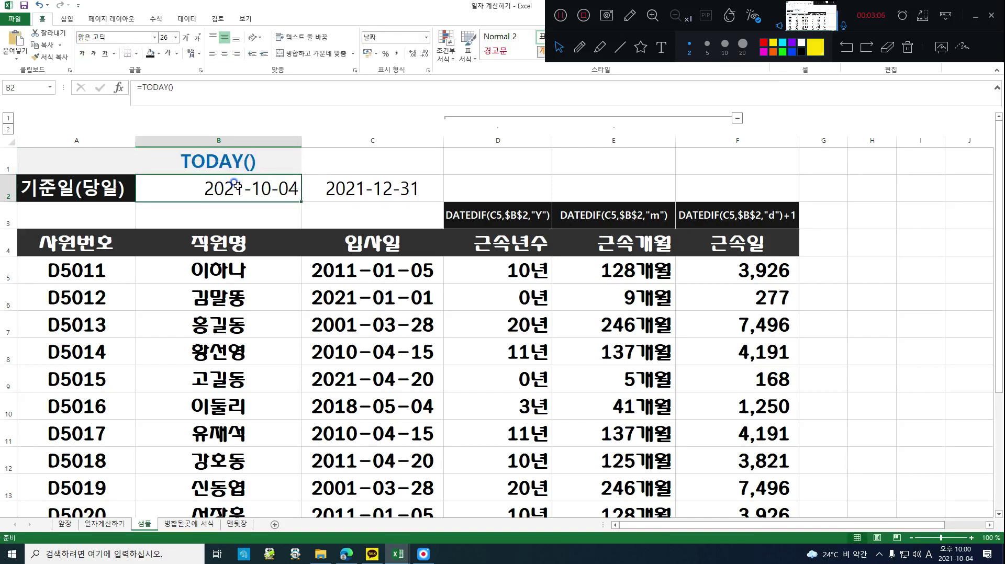
click(58, 181)
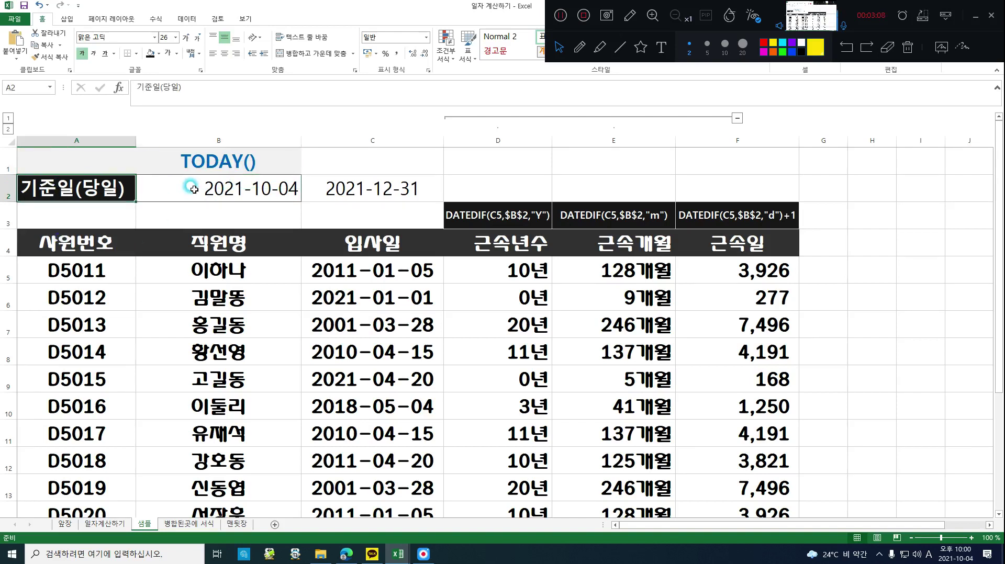
click(75, 244)
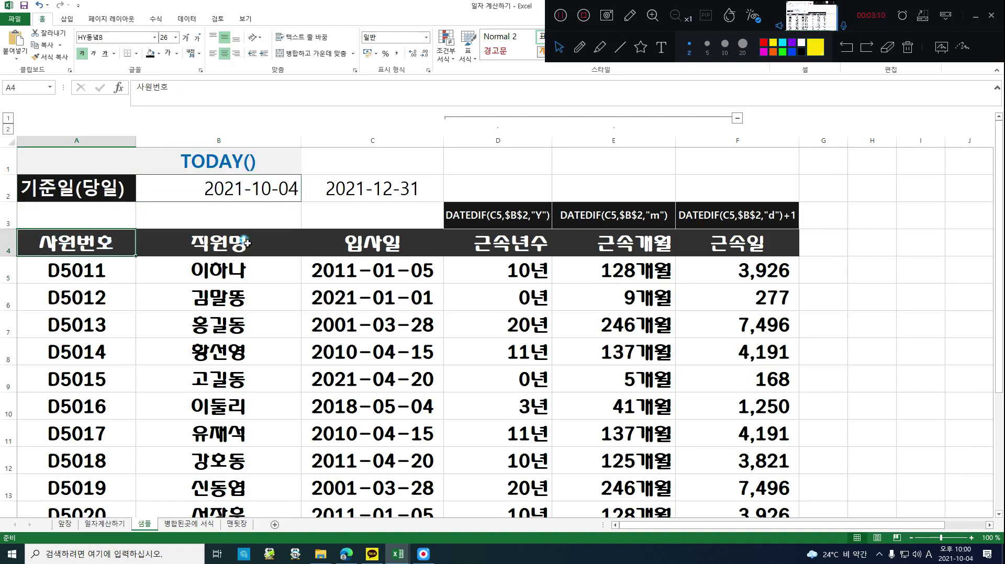
click(246, 243)
click(380, 249)
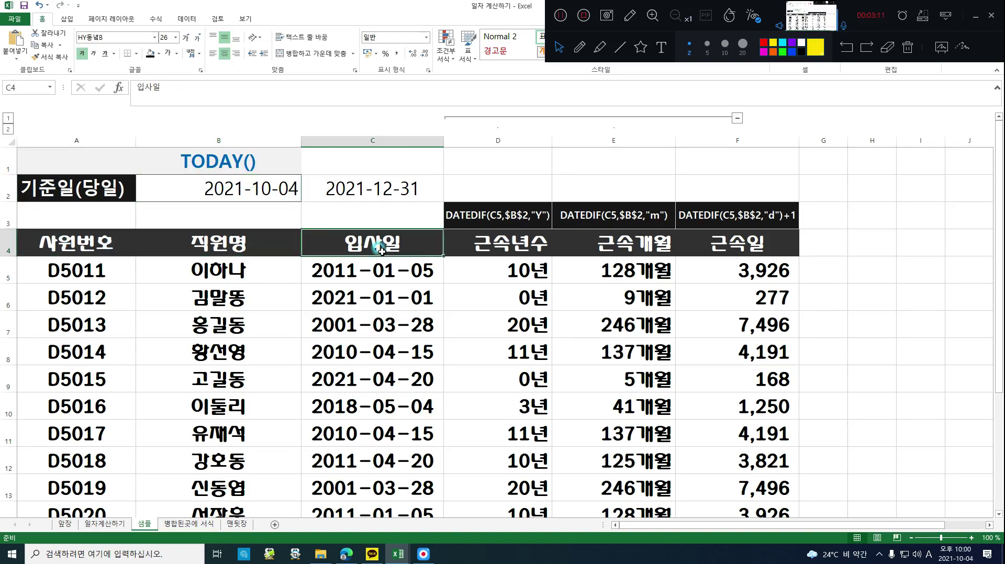
click(350, 265)
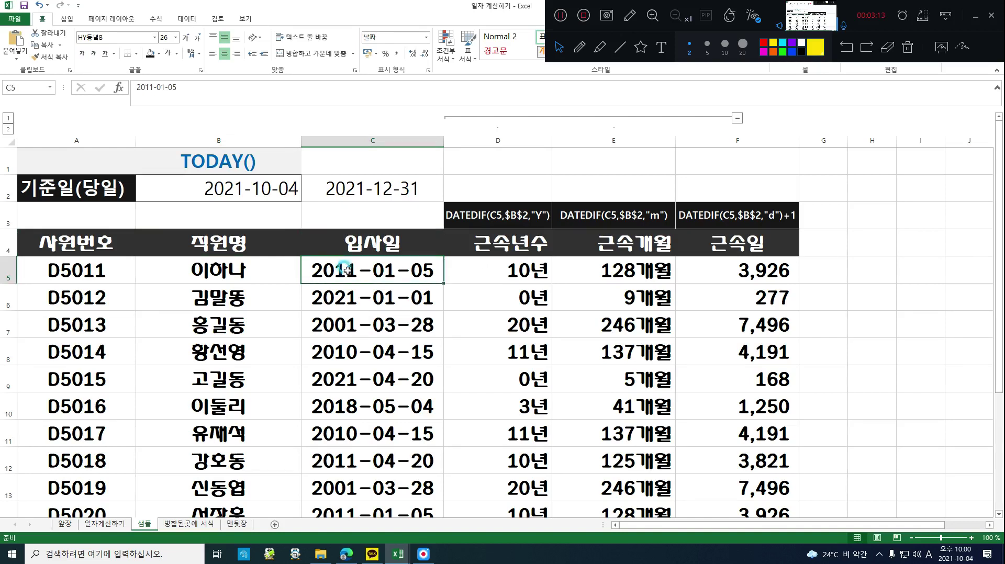
click(241, 188)
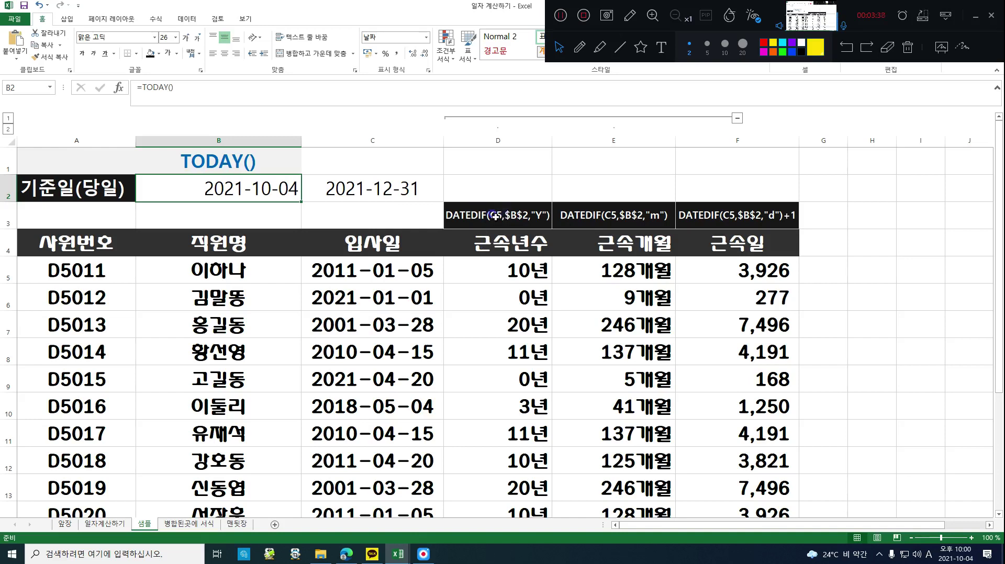
click(503, 270)
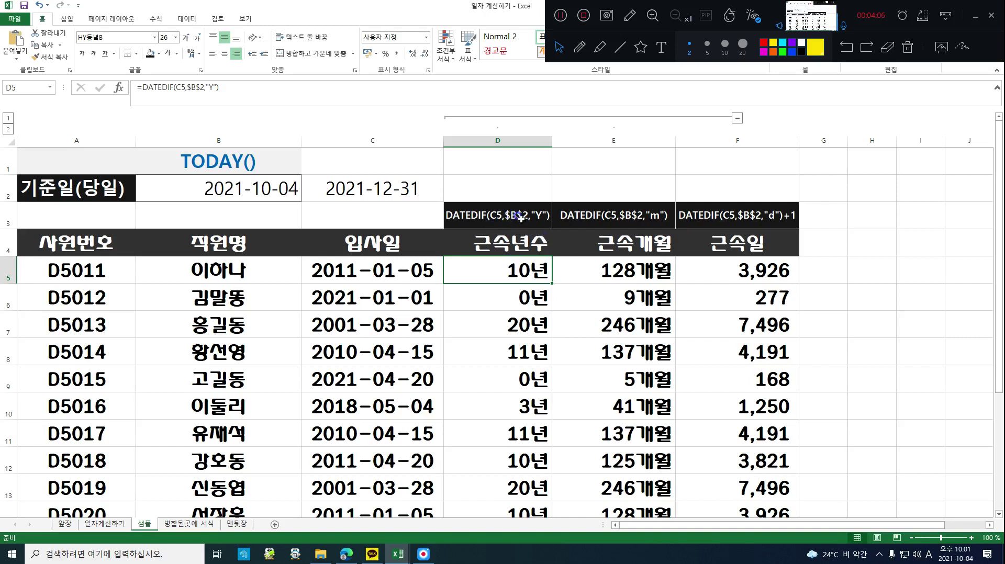
click(497, 149)
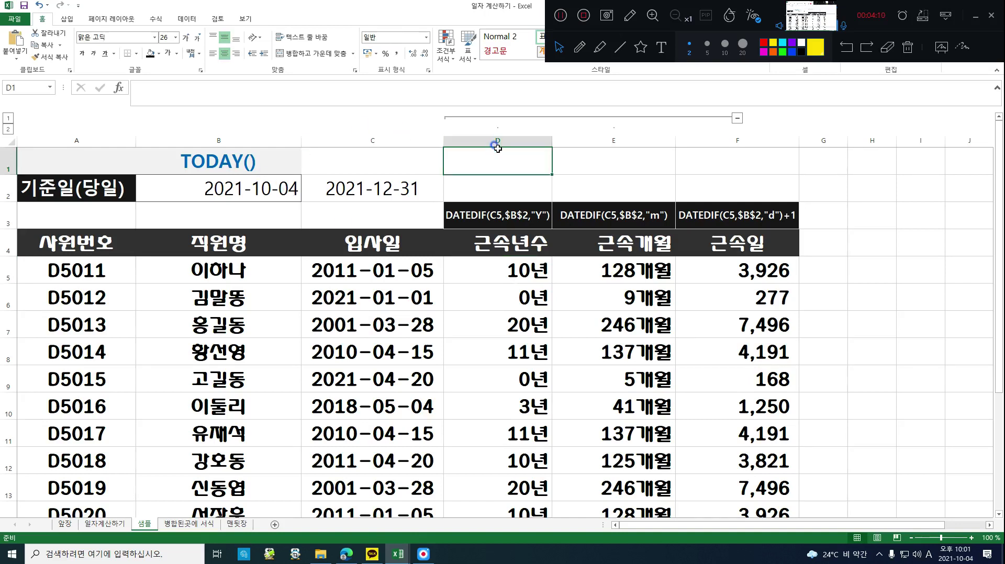
click(230, 190)
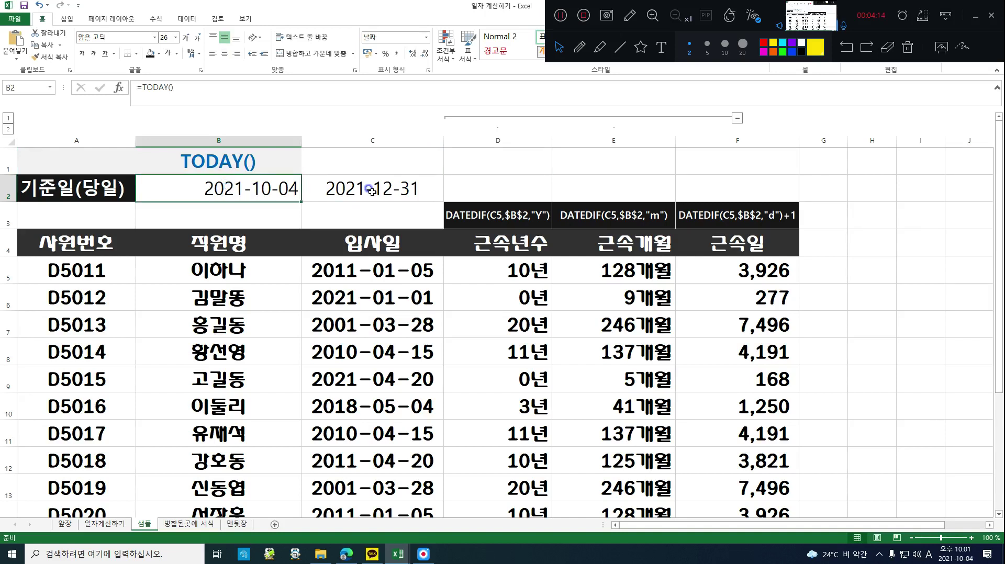
Try a reference to the reference date in D1, make it absolute as =$B$2, and discard the entry
click(487, 160)
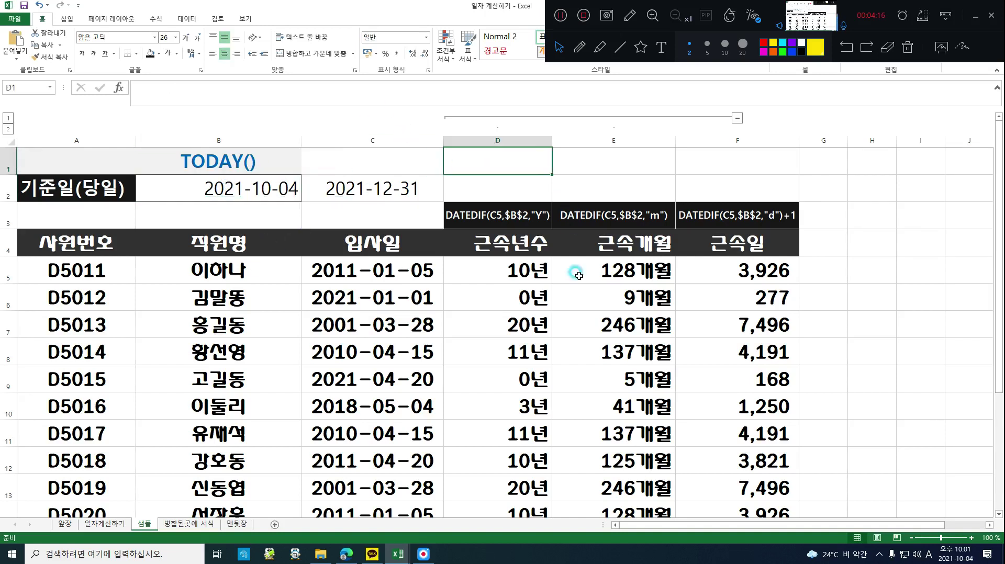
text(=)
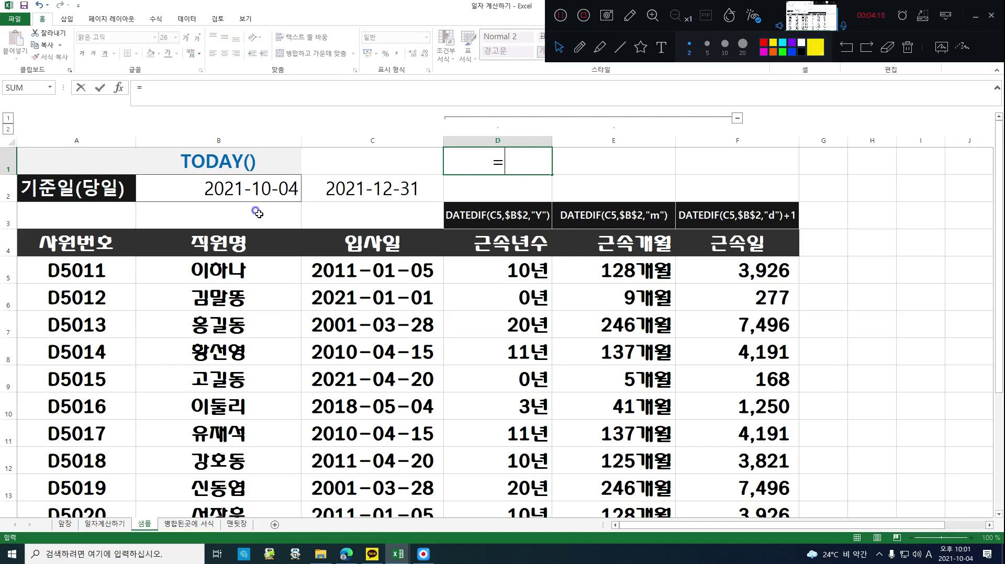
click(222, 193)
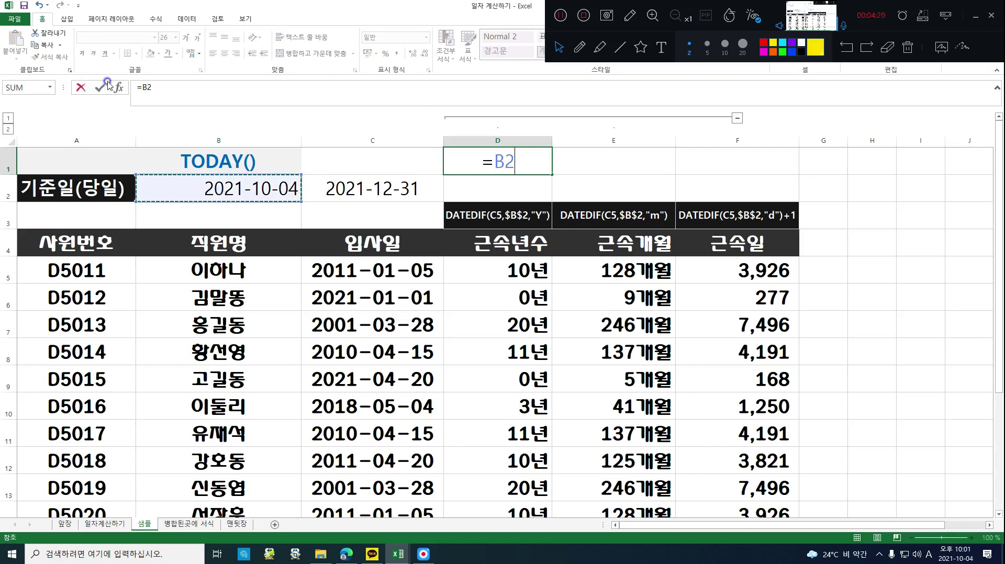
click(141, 87)
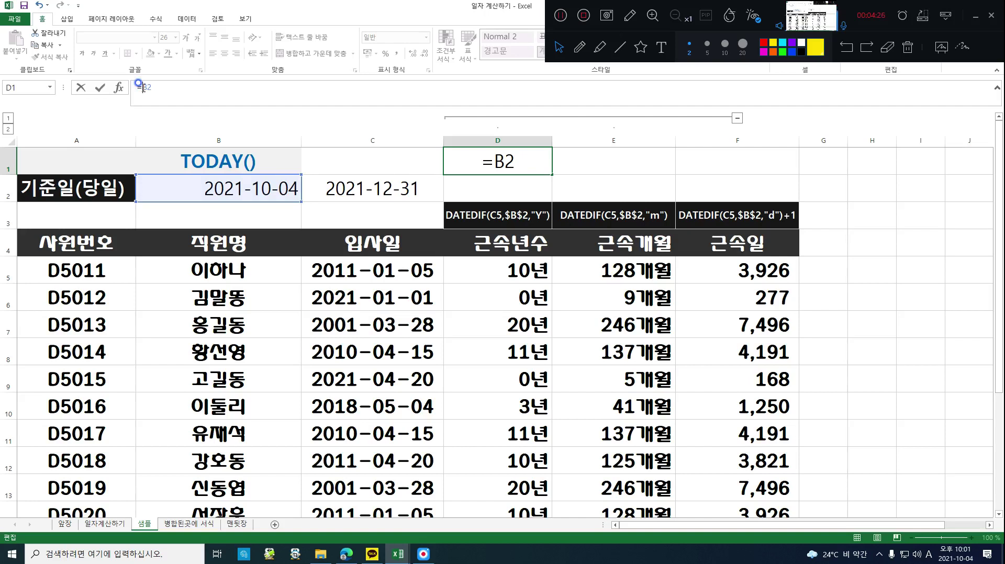
text($B$)
key(BackSpace)
key(BackSpace)
key(F4)
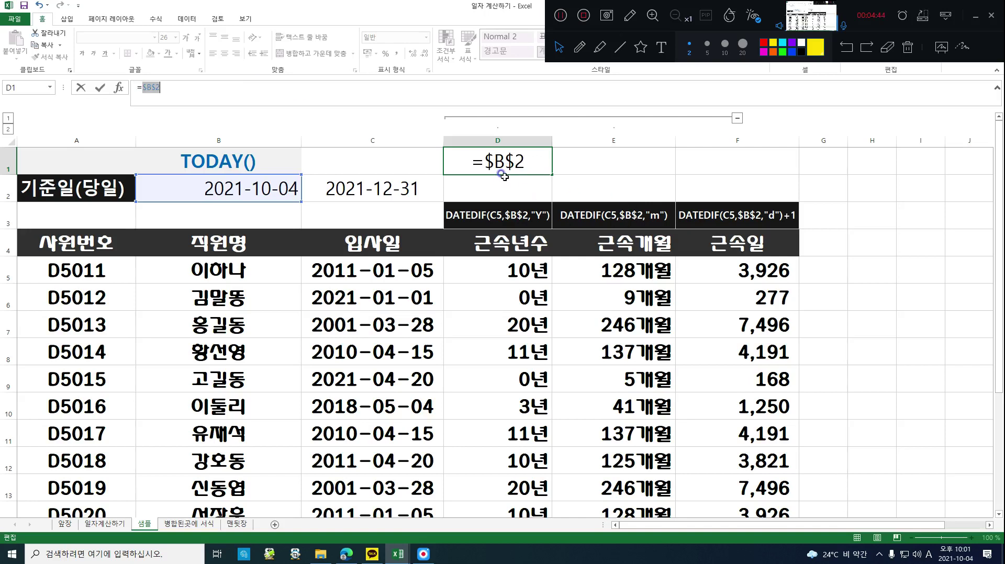
key(Escape)
Enter the note f4 in cell E1, above the DATEDIF formula labels
click(597, 160)
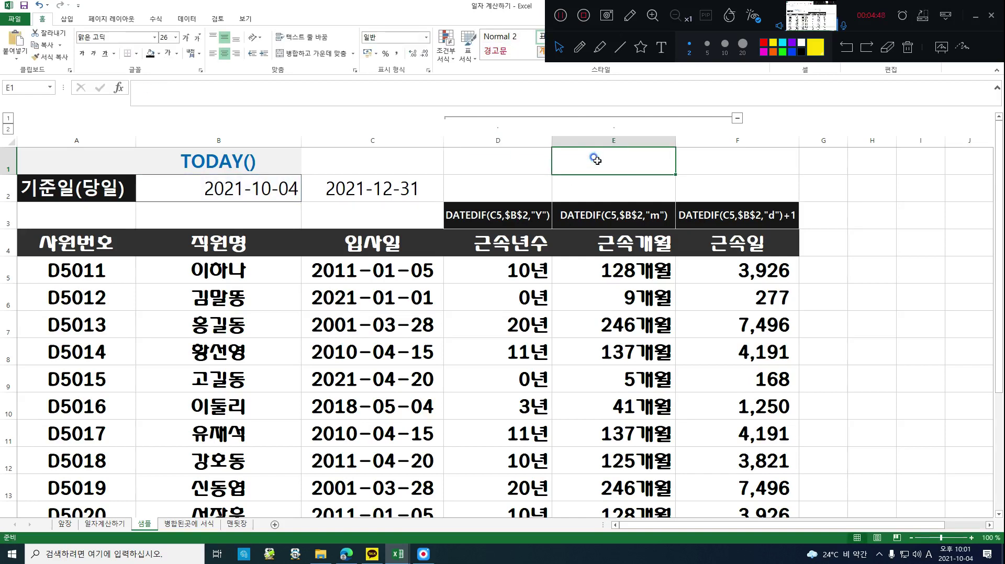
text(f)
key(BackSpace)
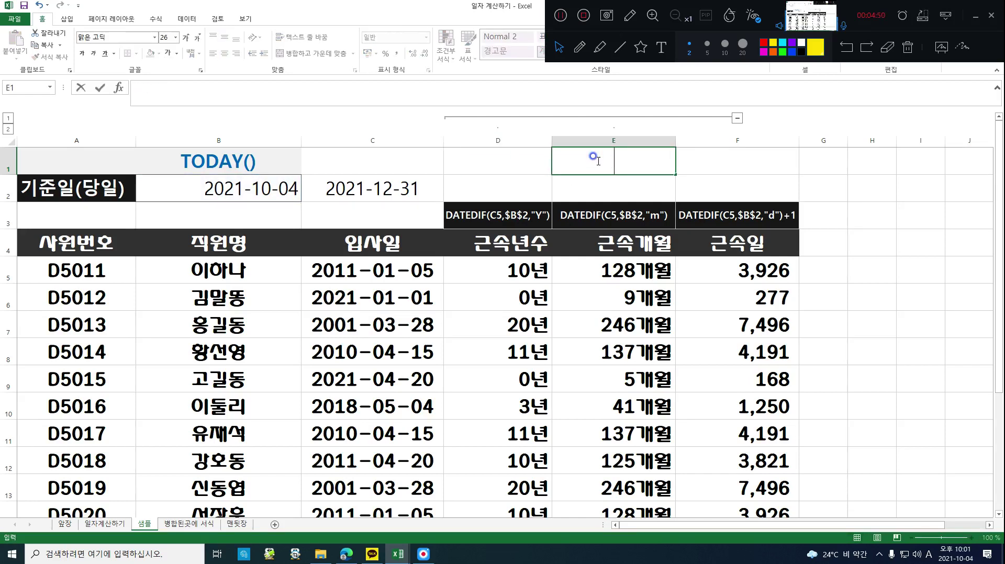
text(ㄹ)
key(Tab)
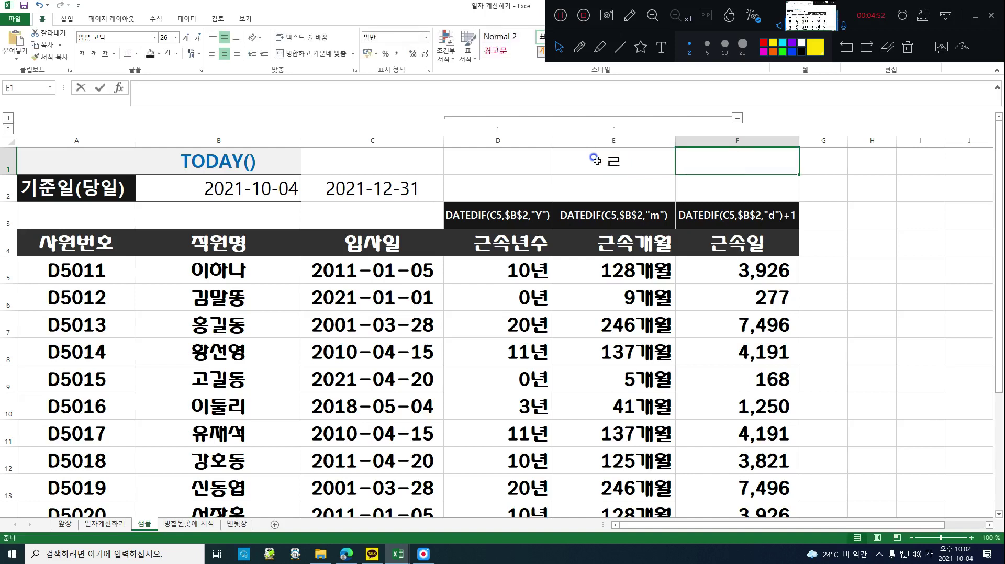
click(597, 161)
key(Delete)
text(ㄹ%)
key(BackSpace)
key(BackSpace)
text(f5)
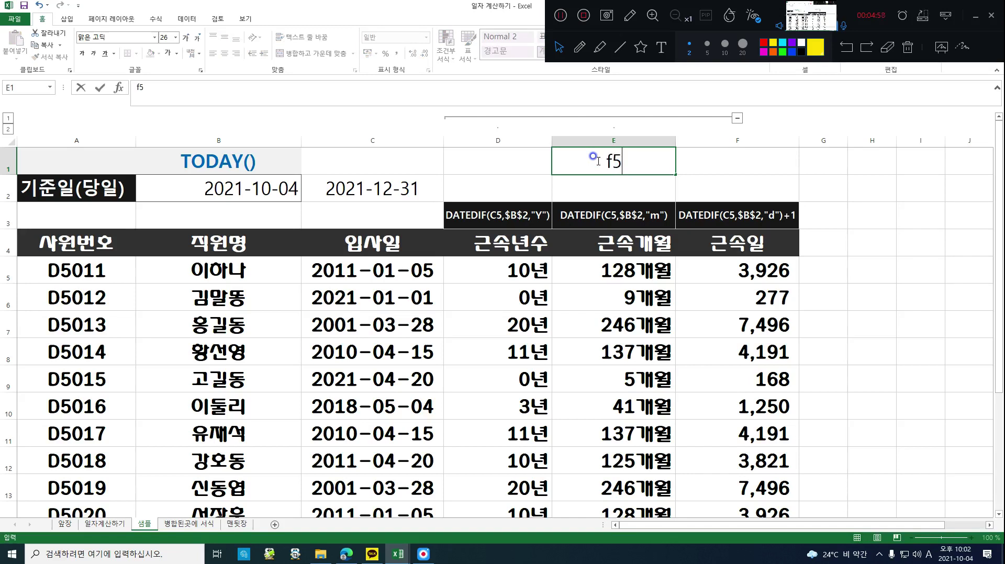
key(BackSpace)
text(4)
key(Tab)
Enter the label 고정 in cell F1 beside the f4 note
text(고)
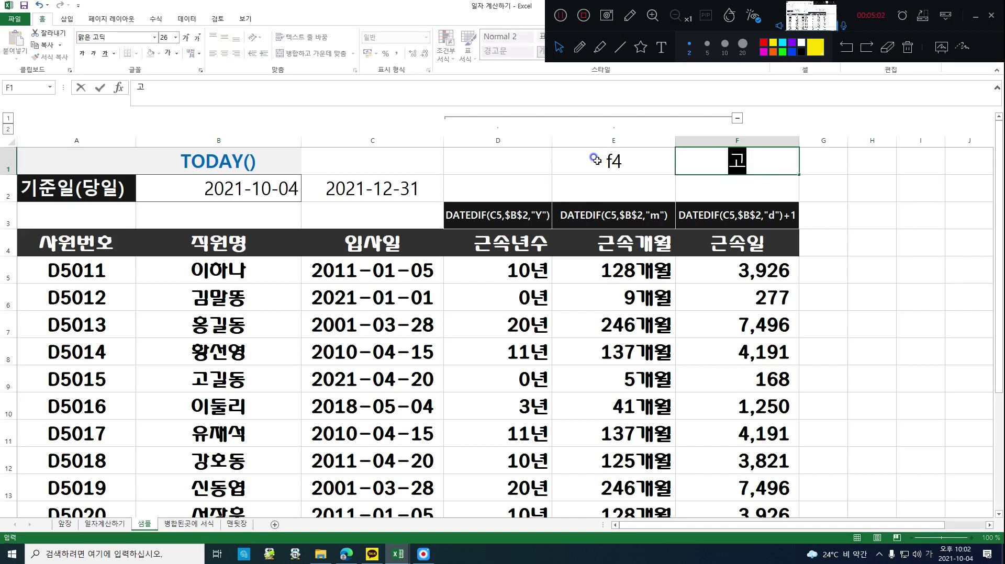
text(정)
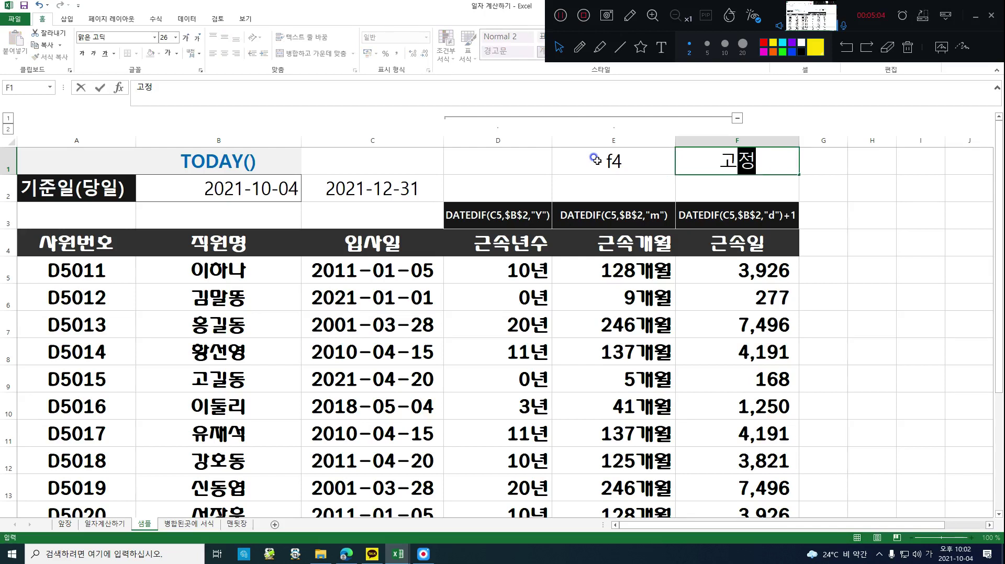
key(Return)
click(595, 159)
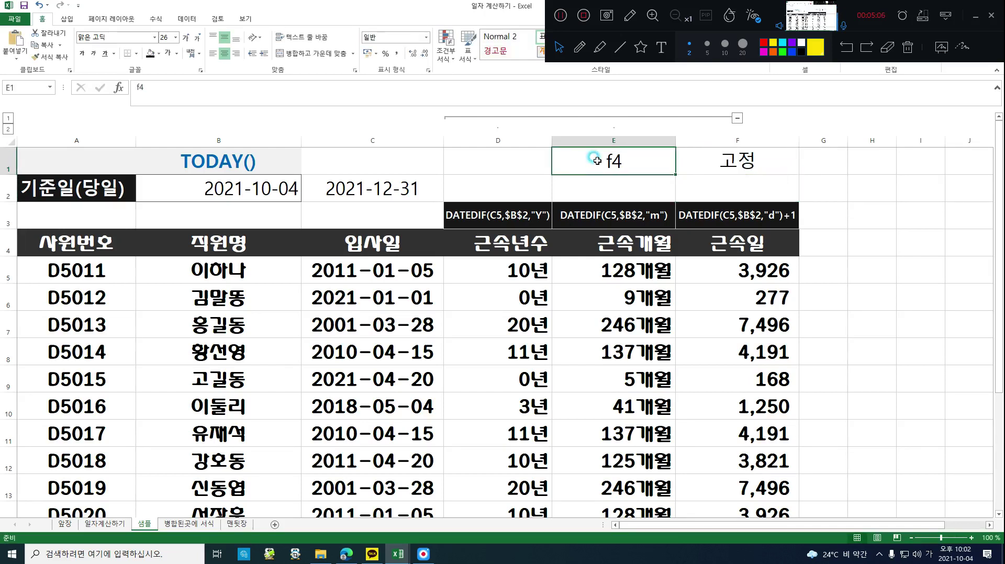
Enter the absolute reference =$B$2 in E2 as a fixed-reference example and clear the cell again
click(580, 186)
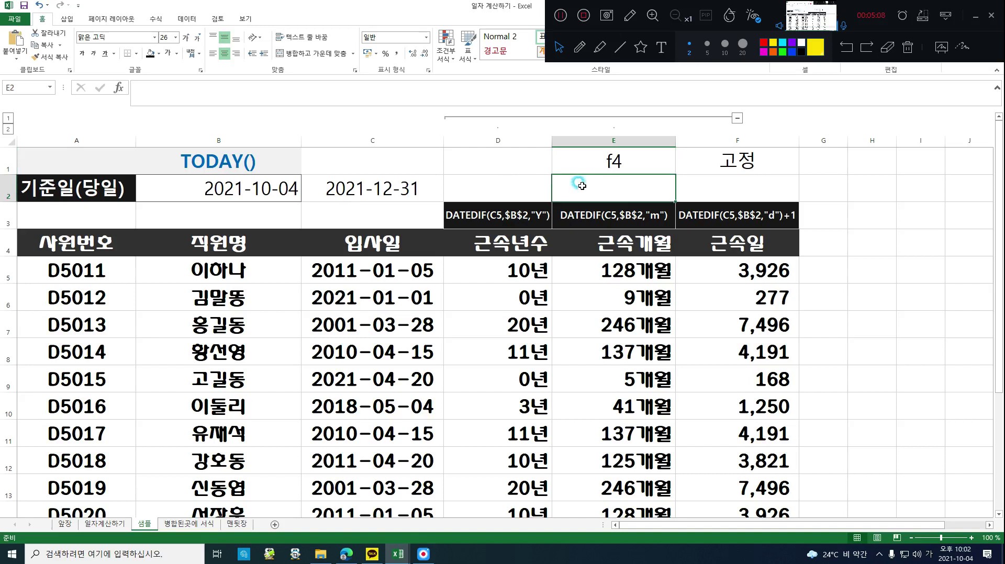
text(=)
click(237, 189)
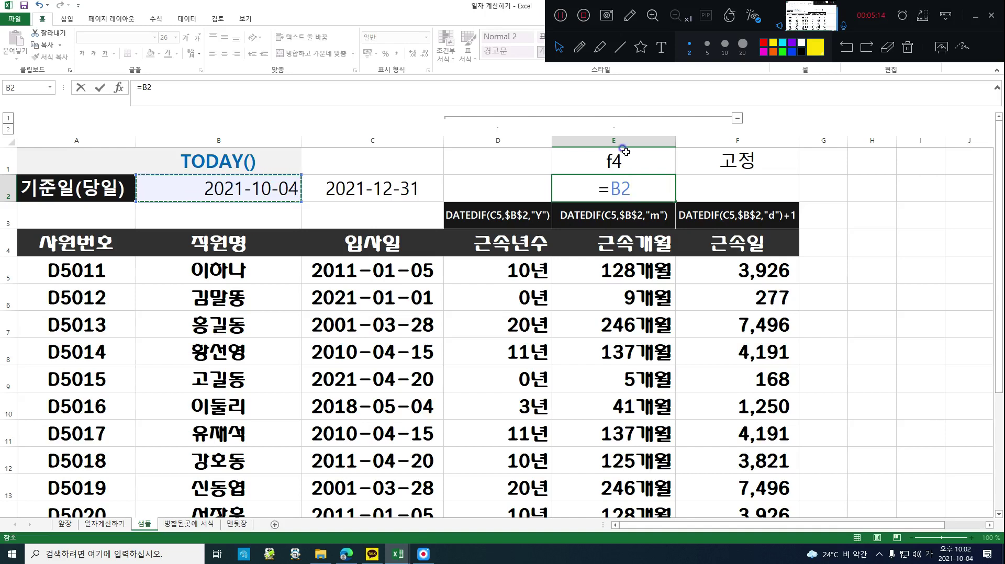
click(614, 179)
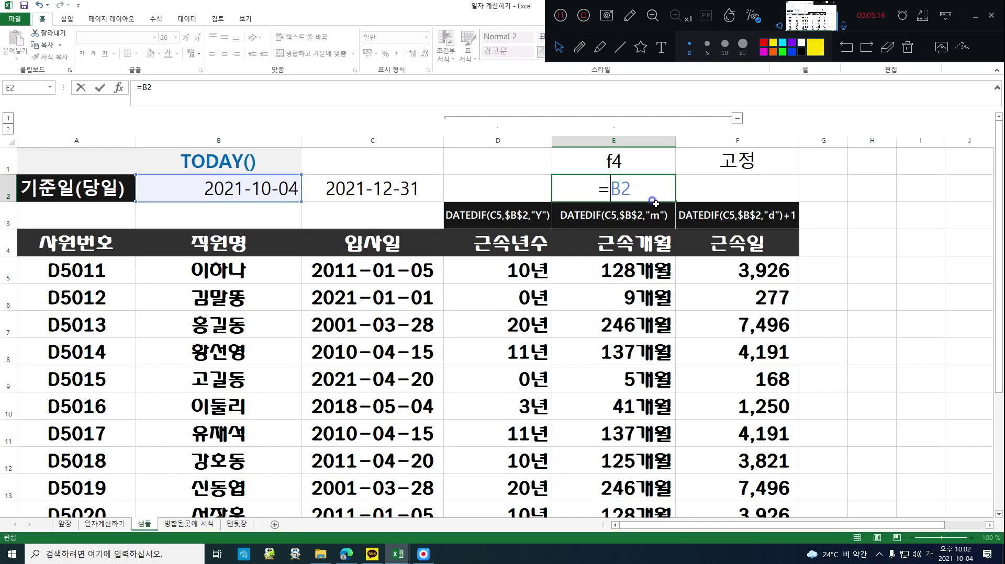
key(F4)
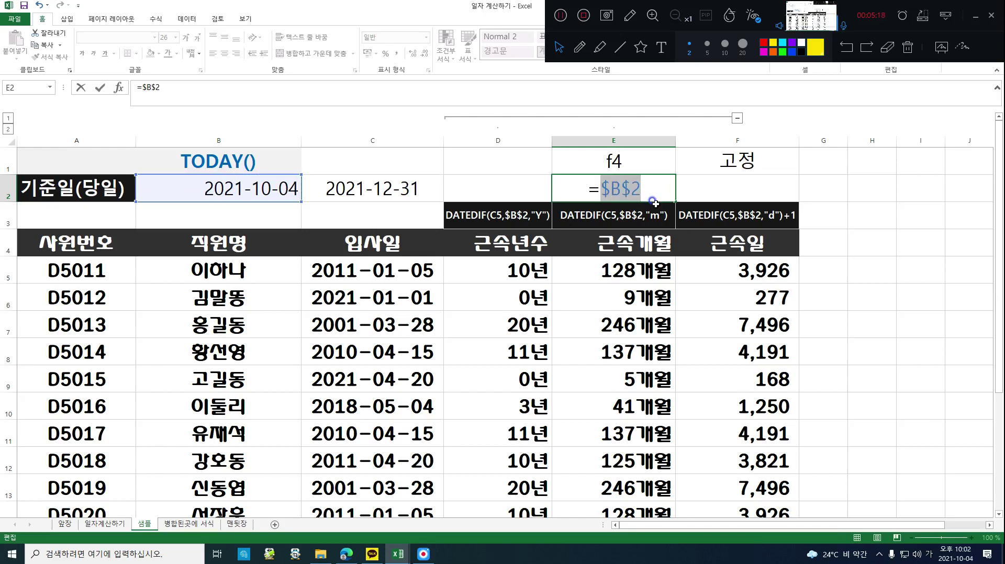
key(Return)
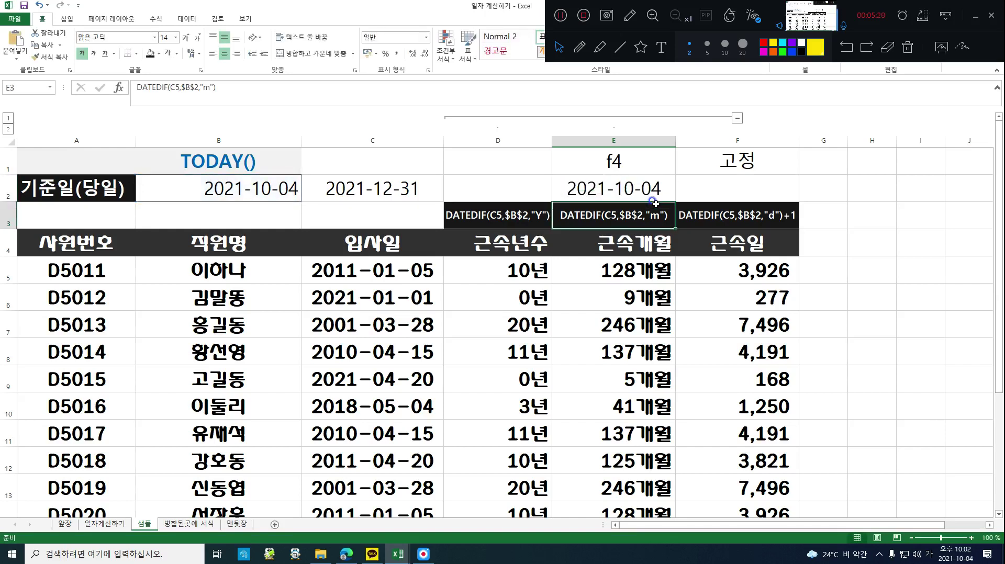
key(Up)
key(Delete)
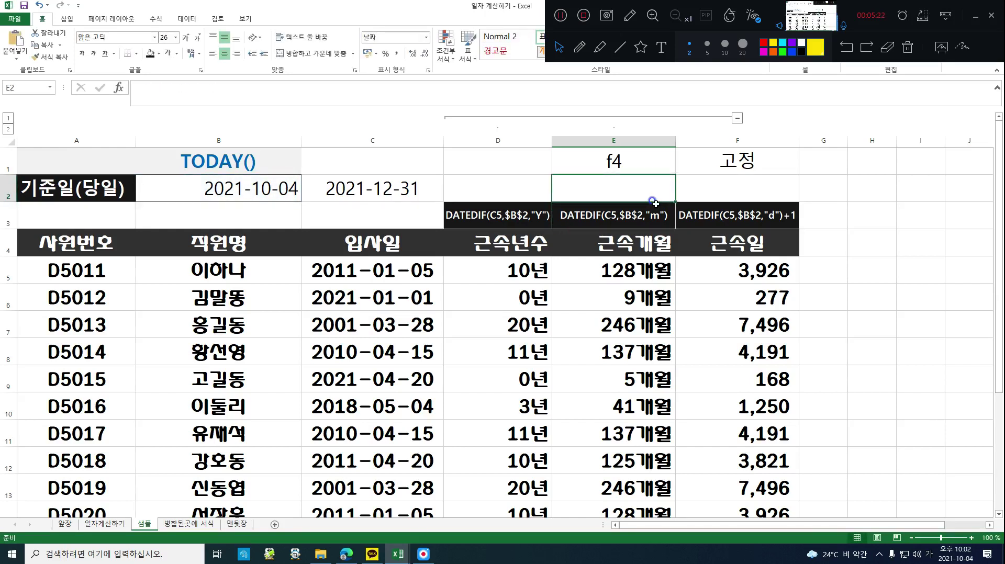
Examine the 근속년수 formulas in D5 to D9, comparing their hire-date references with the fixed $B$2 reference
click(518, 221)
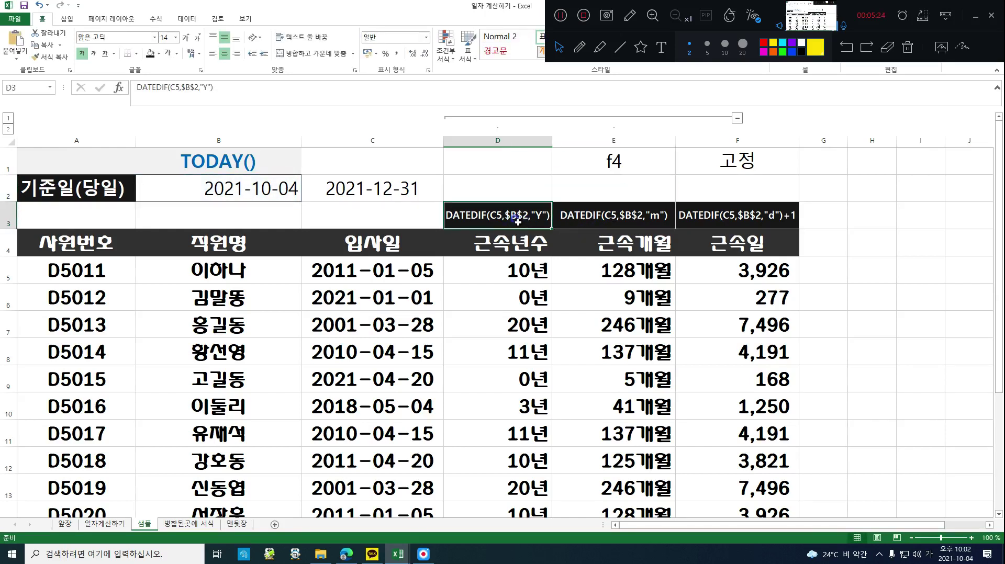
click(515, 271)
click(519, 291)
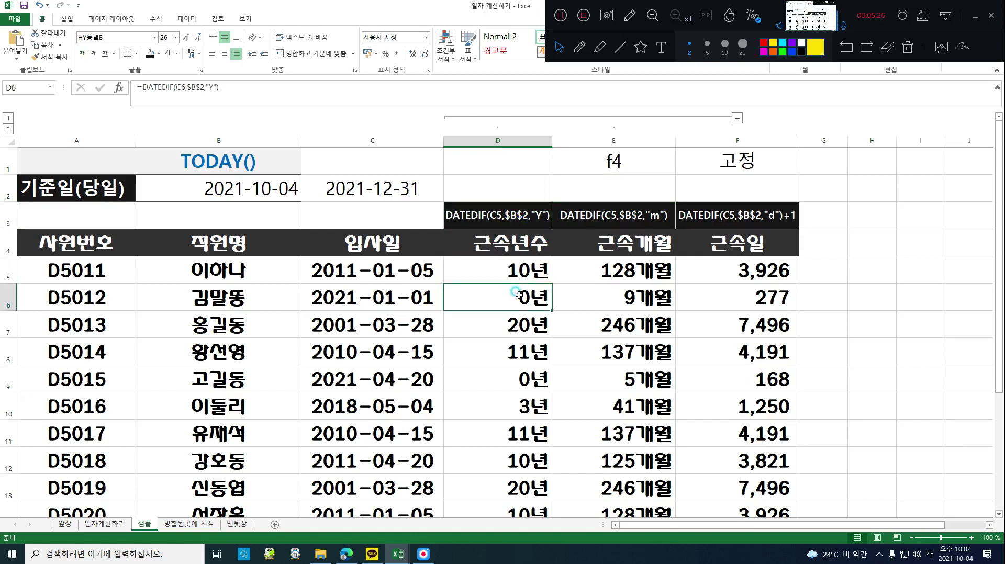
click(517, 326)
click(520, 358)
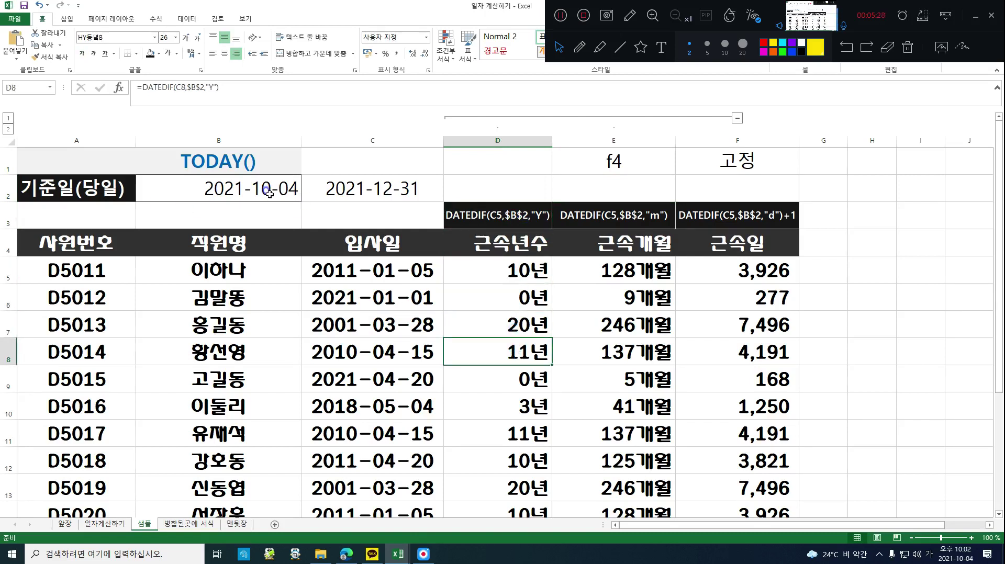
click(545, 279)
click(525, 299)
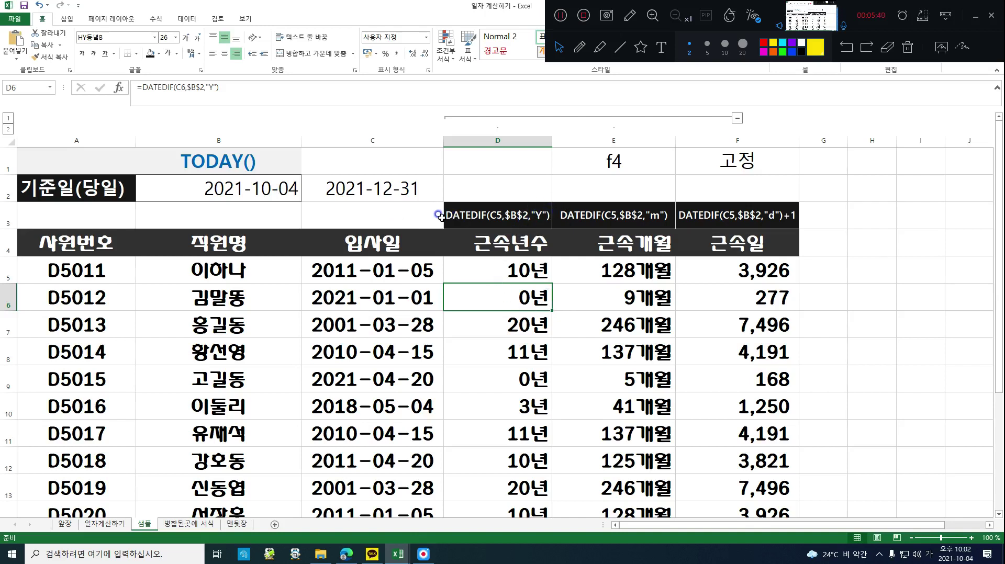
click(503, 268)
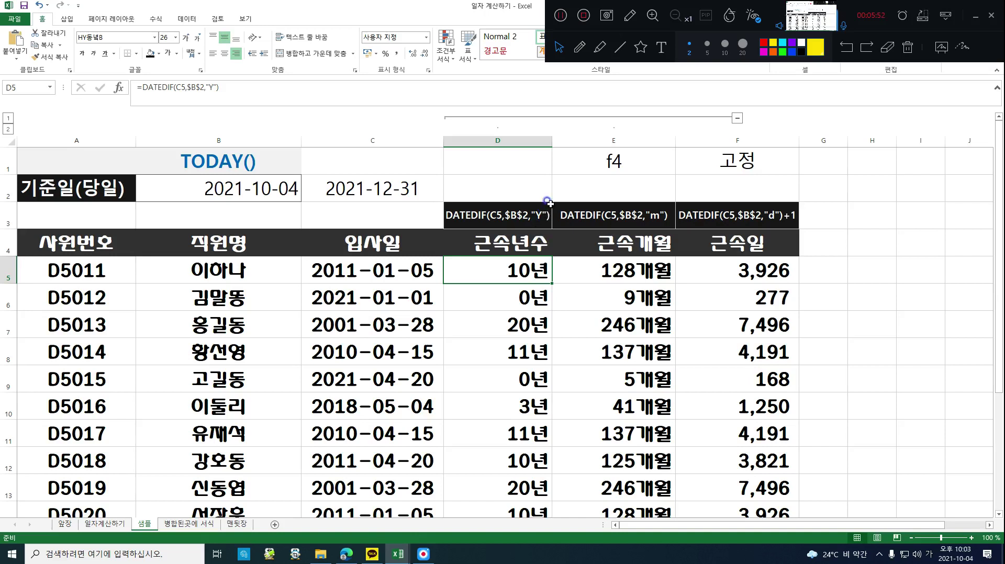
click(523, 294)
click(520, 321)
click(513, 377)
click(524, 272)
Clear the 근속년수 formulas in D6:D16, below the first employee's row
drag(523, 288, 516, 488)
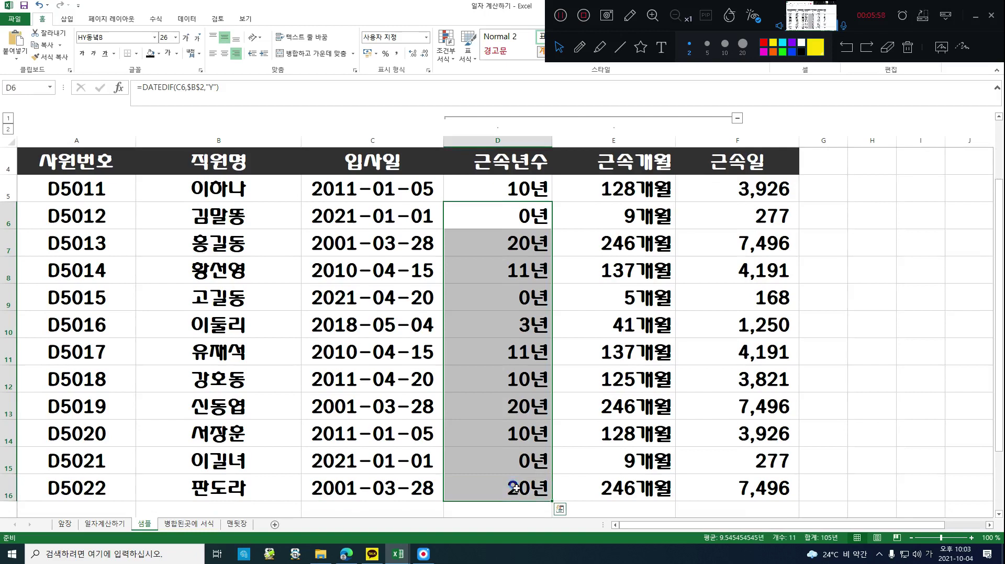
key(Delete)
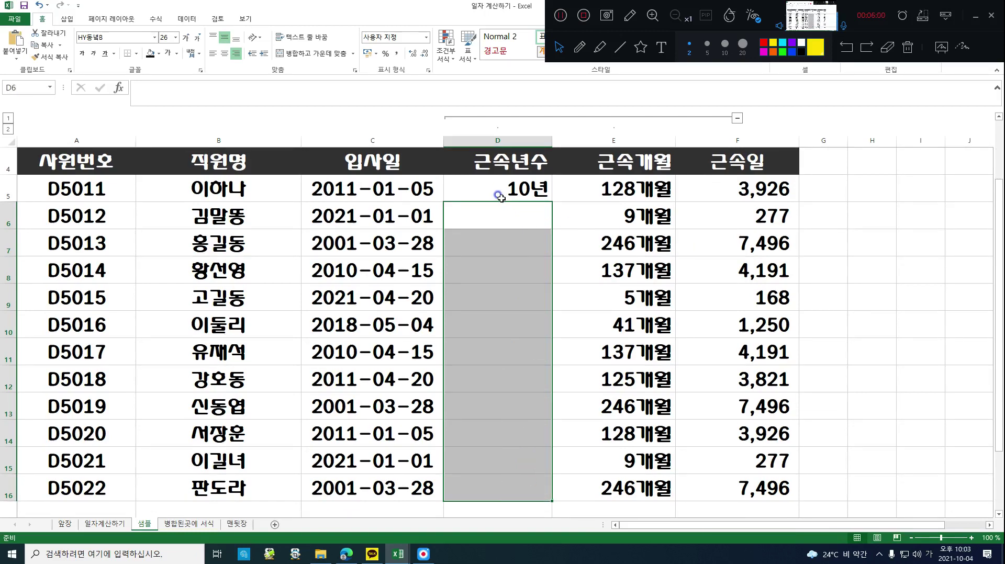
click(499, 198)
scroll(499, 199, up, 1)
Try to start a DATEDIF formula in D6 for the second employee's years of service
click(492, 297)
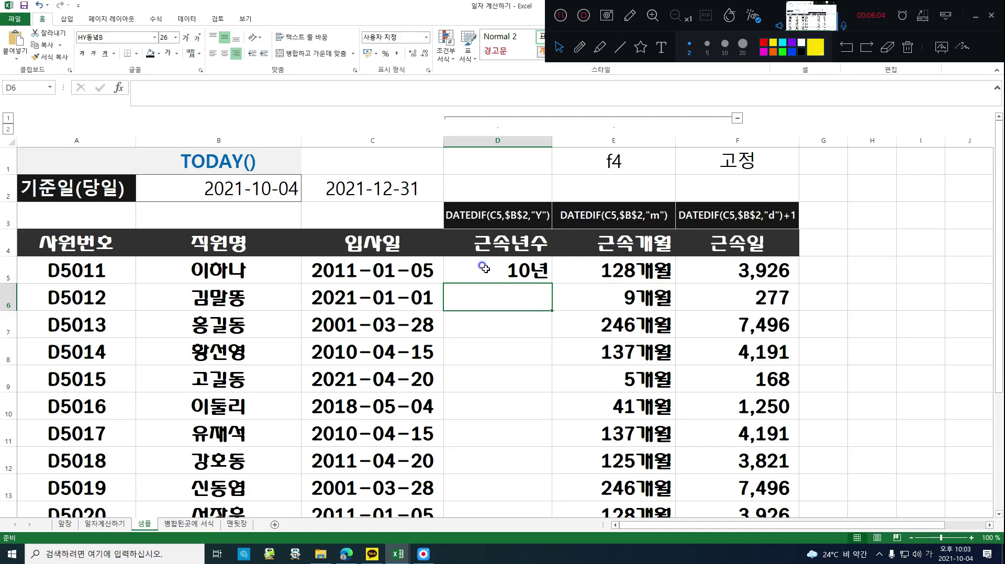
text(=)
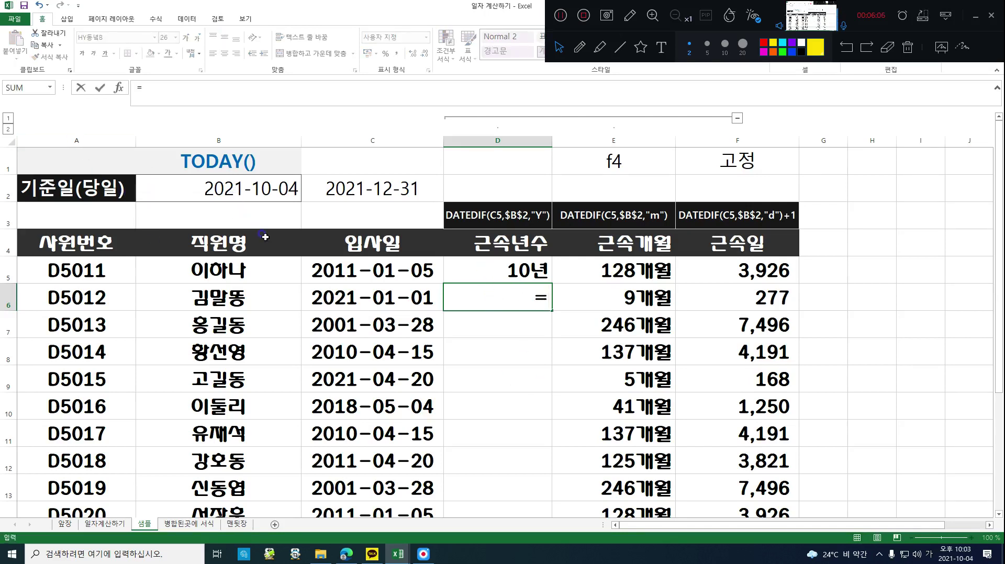
click(356, 270)
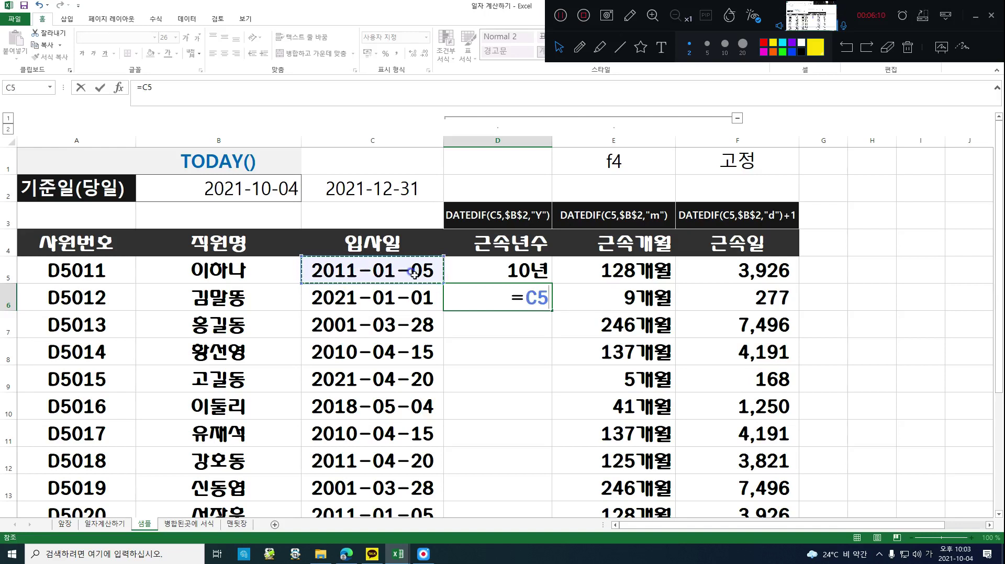
key(BackSpace)
key(BackSpace)
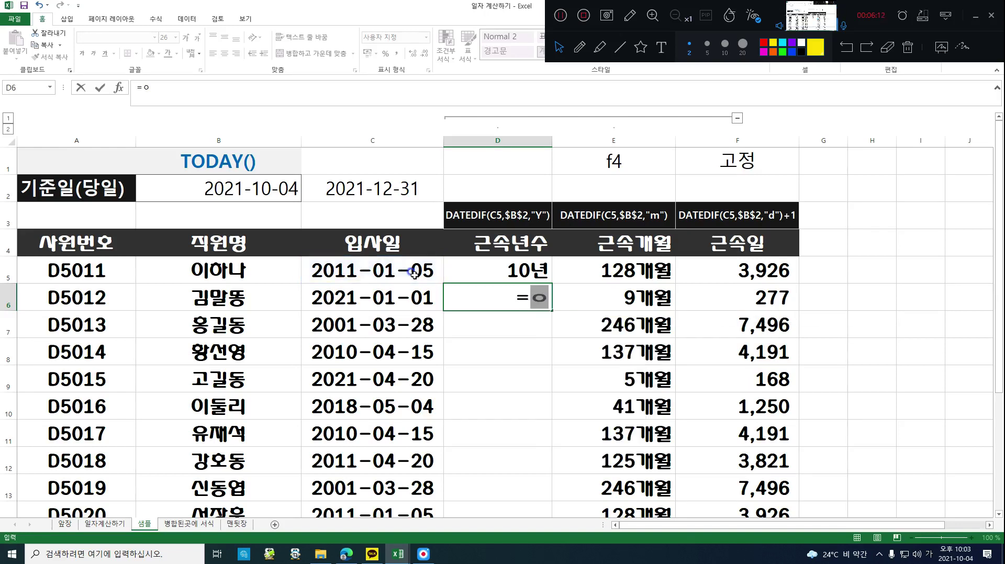
text(da)
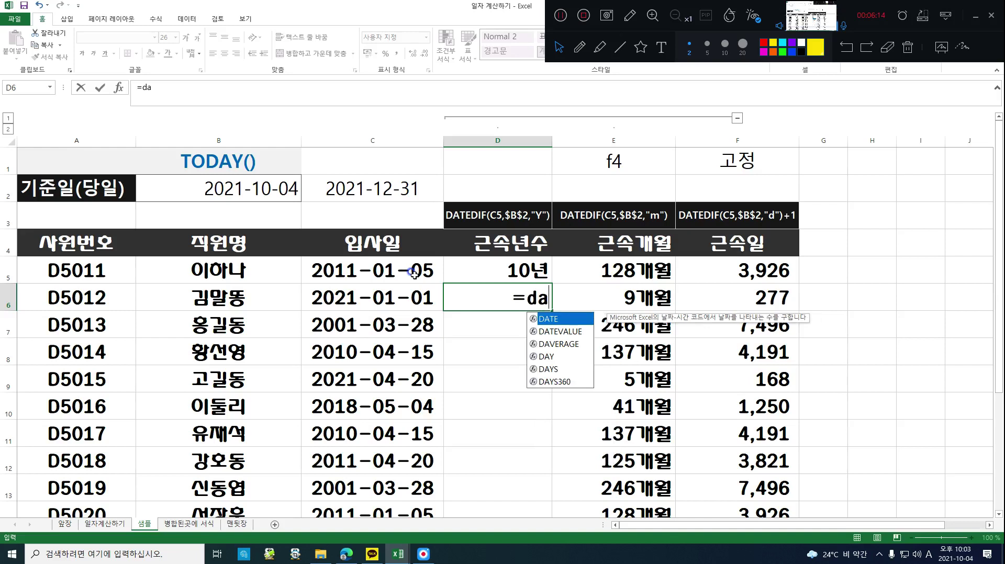
text(ted)
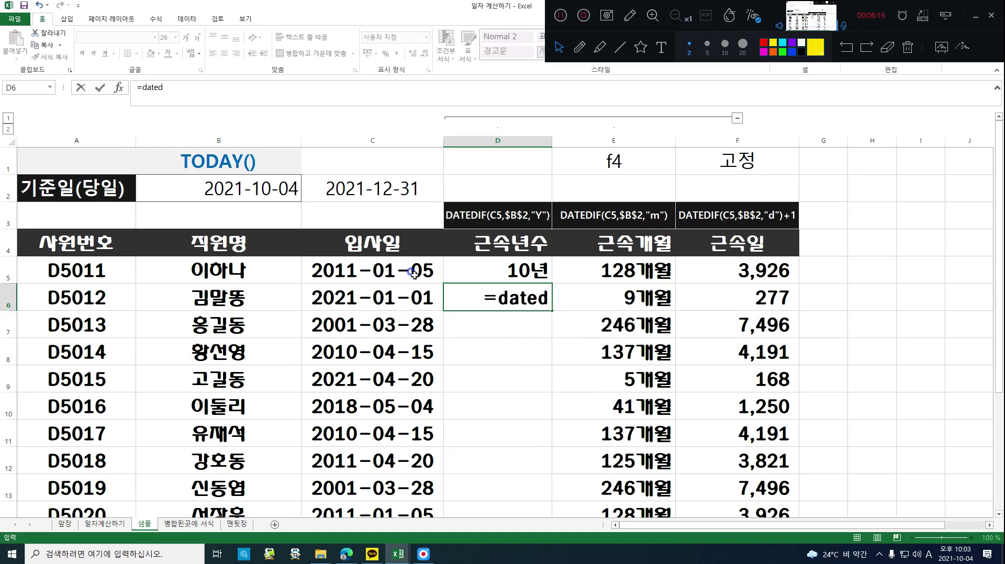
text(kf)
key(BackSpace)
key(BackSpace)
text(lf)
text(()
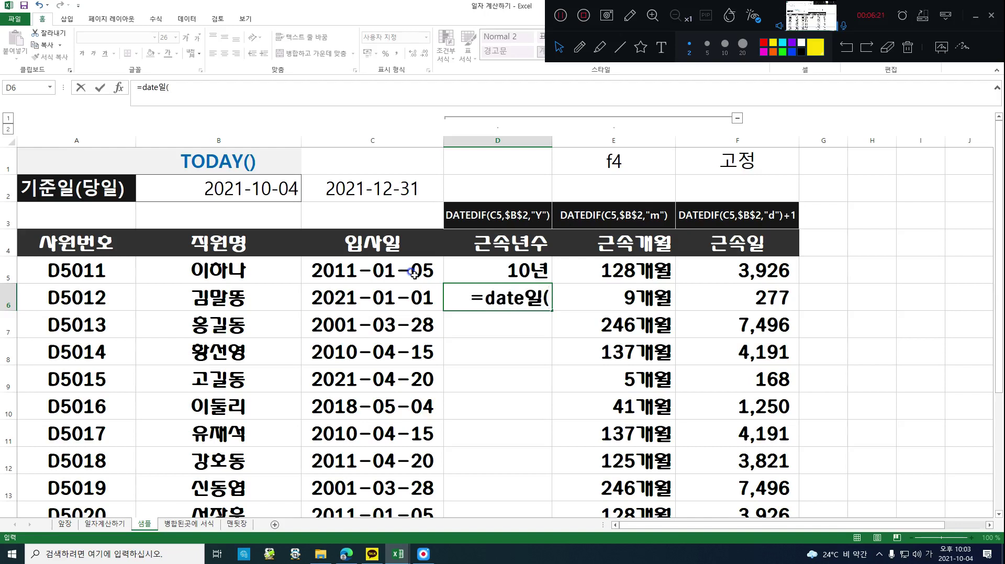
Give the formula in D6 the hire date C6 and the absolute reference date $B$2 as arguments, and close its parenthesis
click(359, 304)
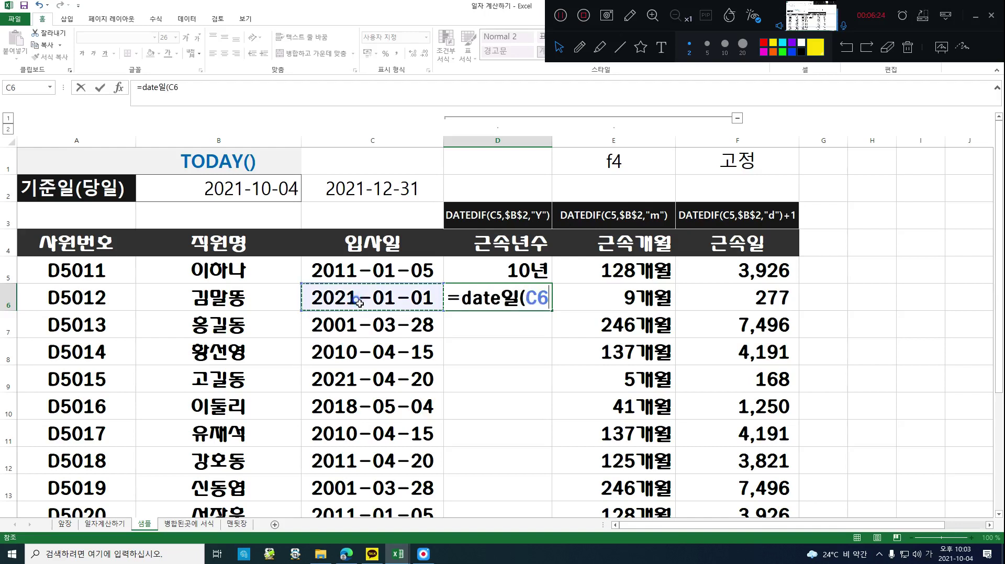
text(,)
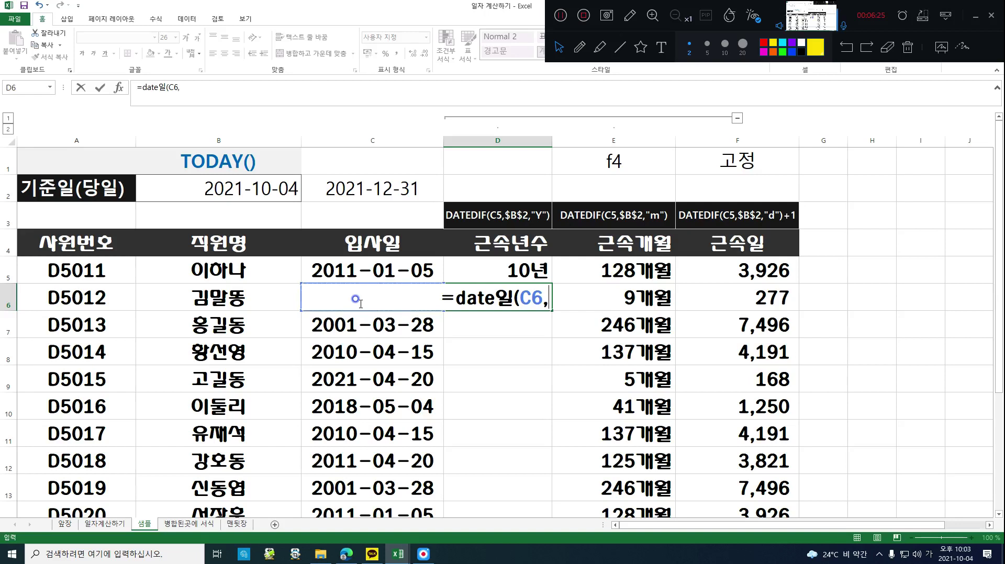
click(215, 180)
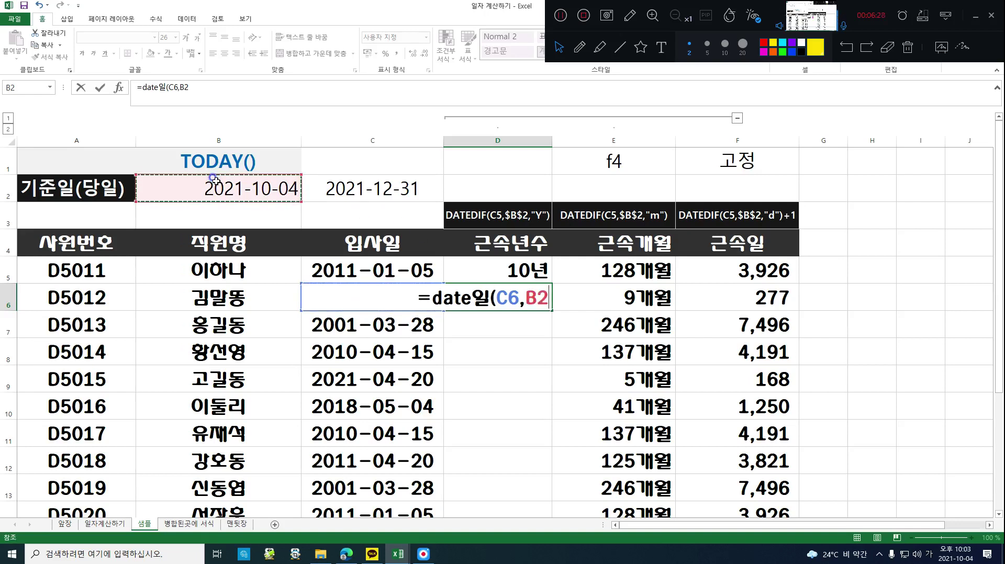
key(F2)
key(Left)
key(Left)
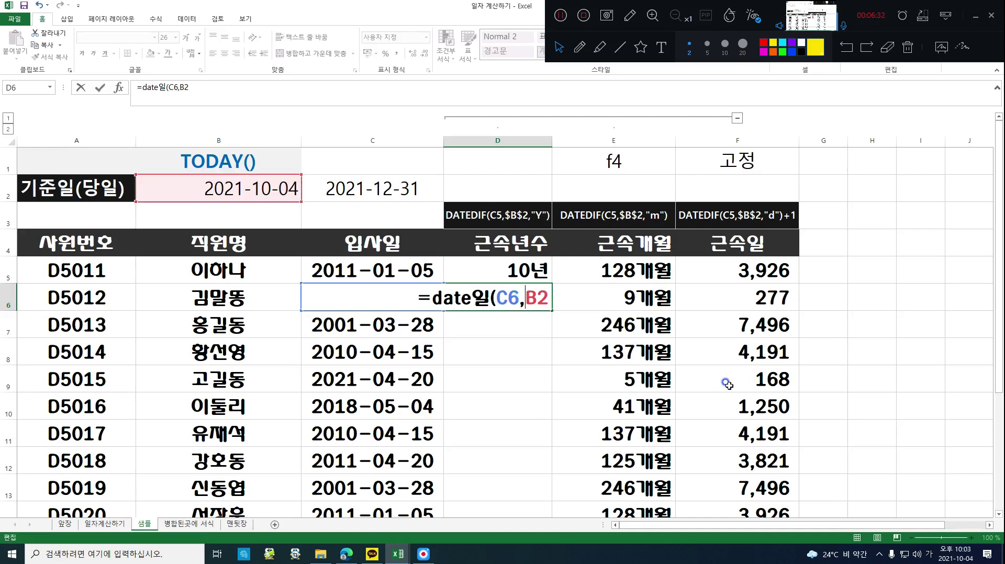
key(F4)
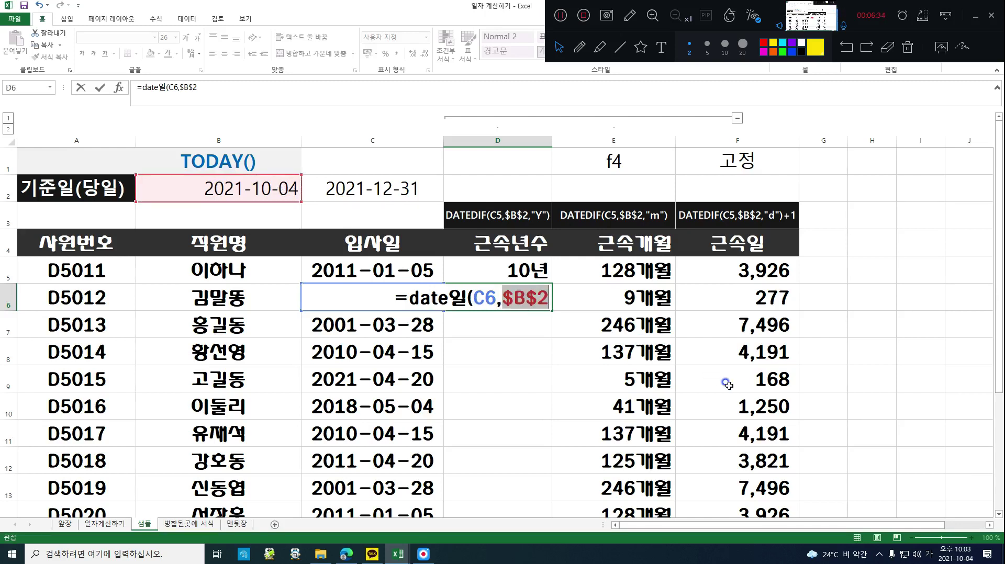
click(549, 304)
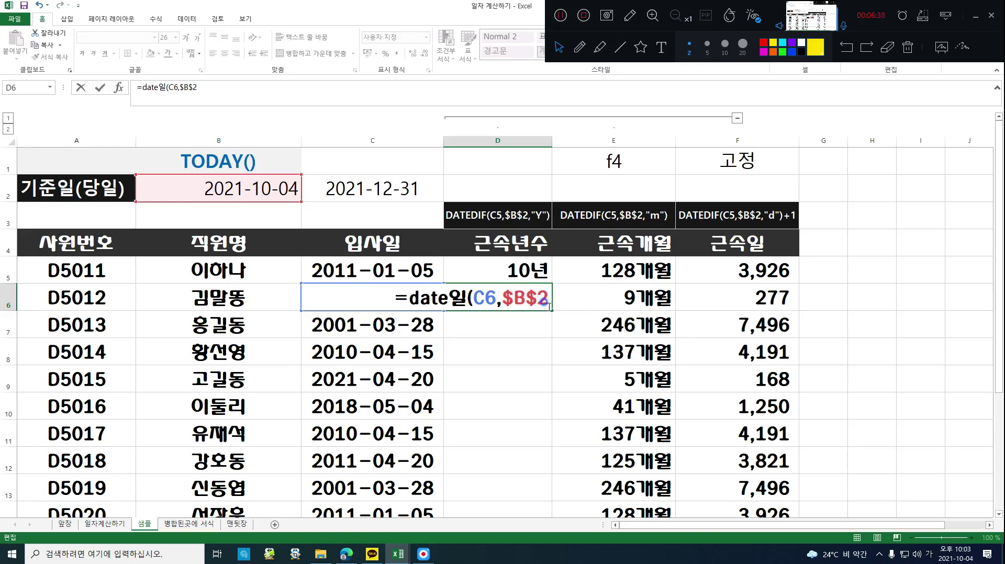
text())
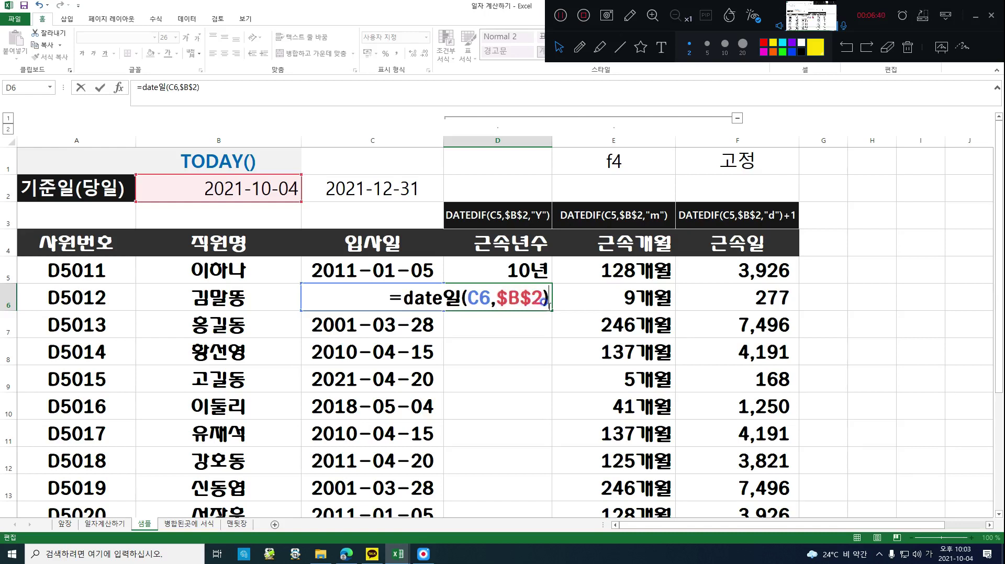
Correct the mistyped function name in the D6 formula to datedif
click(441, 293)
key(Delete)
text(dog)
key(BackSpace)
key(BackSpace)
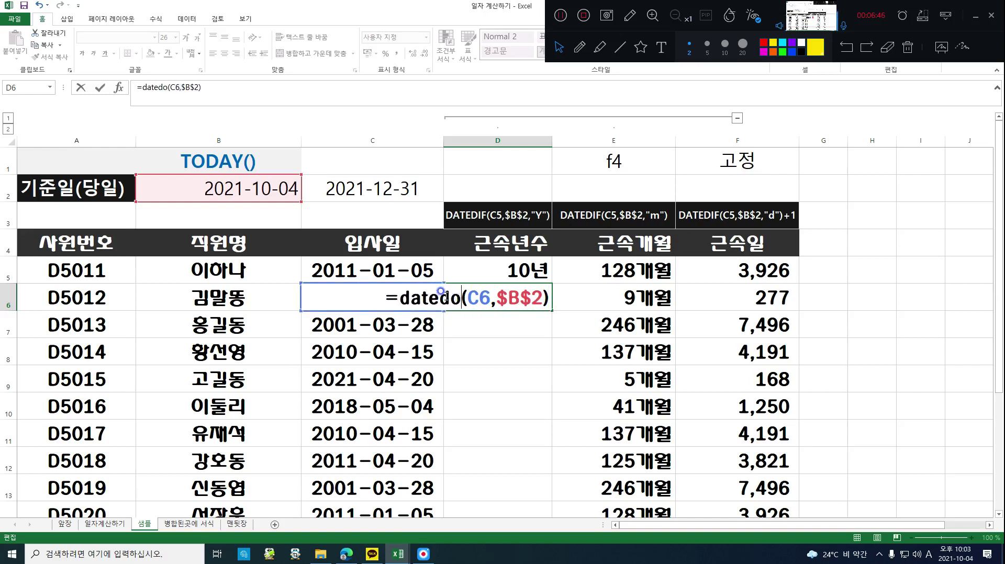
text(if)
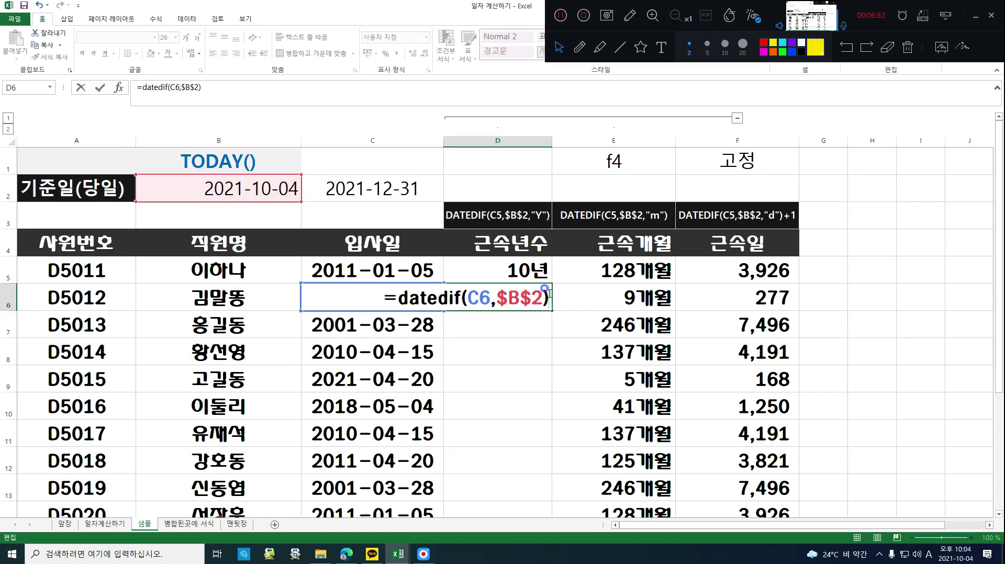
Complete the D6 formula with the unit "Y" as =datedif(C6,$B$2, "Y") and enter it
key(BackSpace)
text(, ")
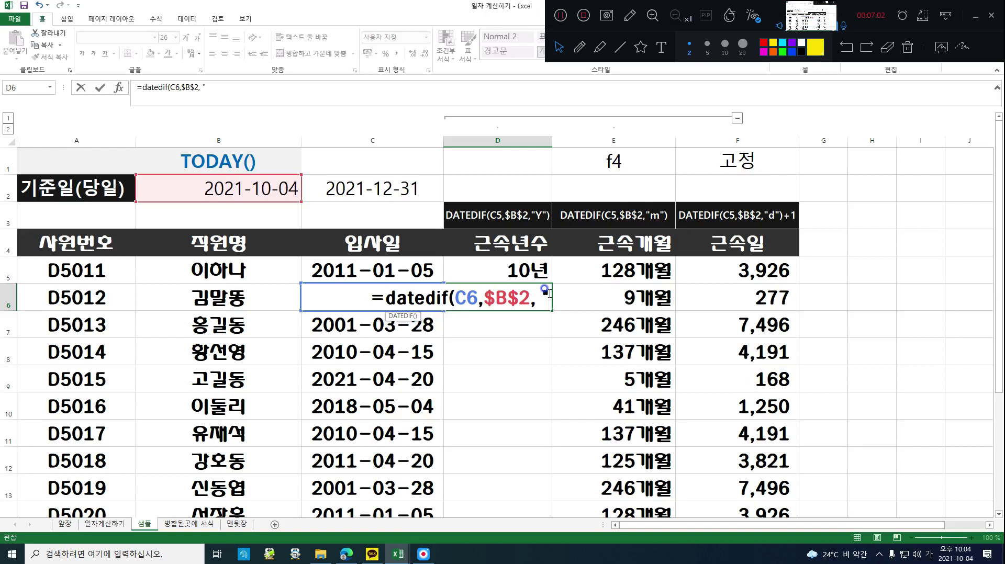
text(Y")
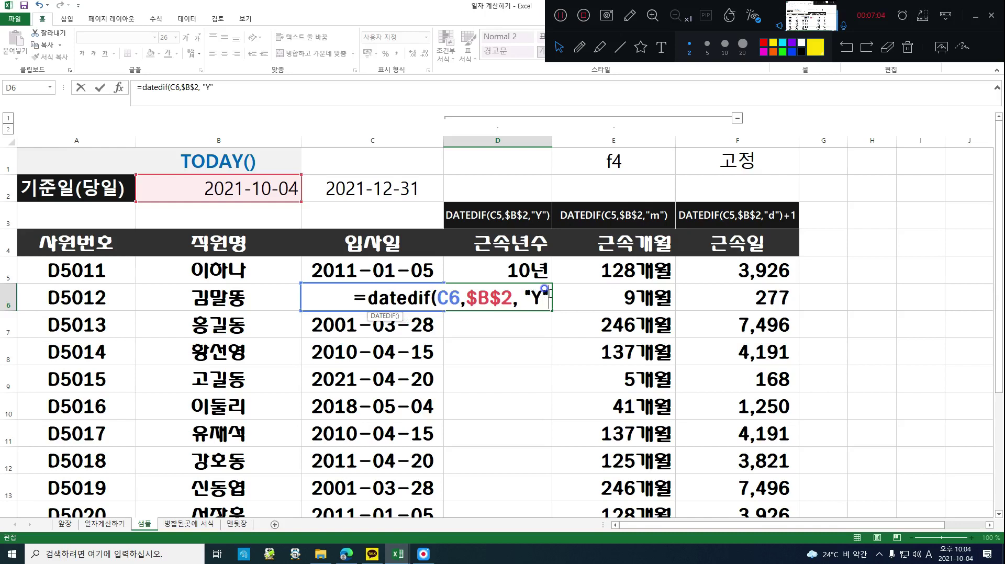
text())
key(Return)
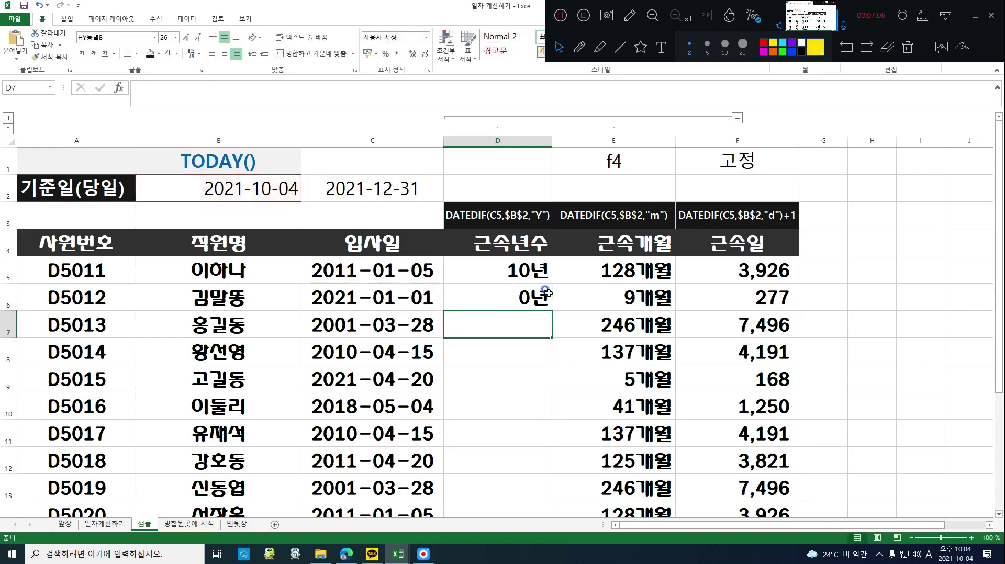
Copy the years-of-service formula from D6 down to D16 and check the last row against its hire date
click(548, 291)
click(323, 291)
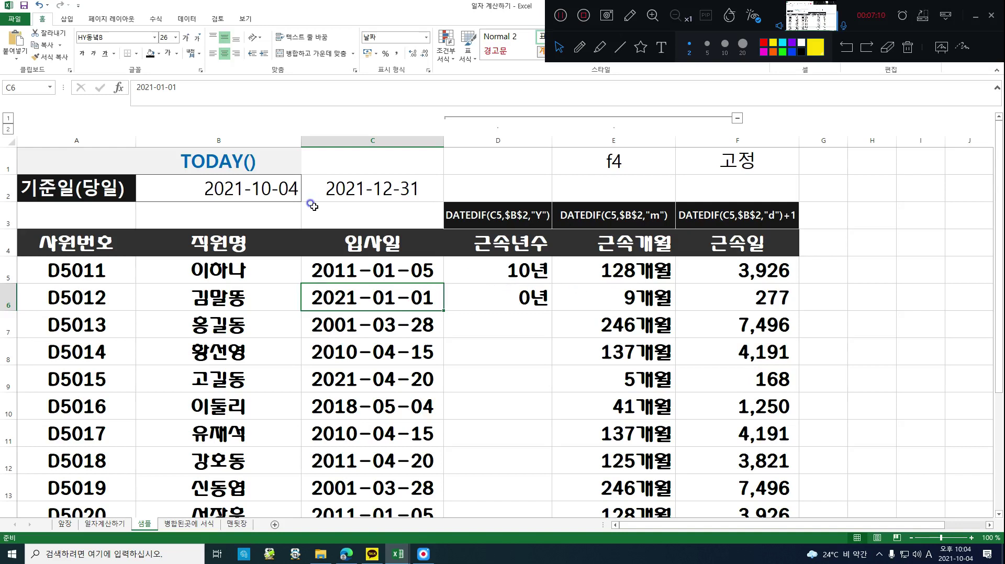
click(204, 189)
click(510, 292)
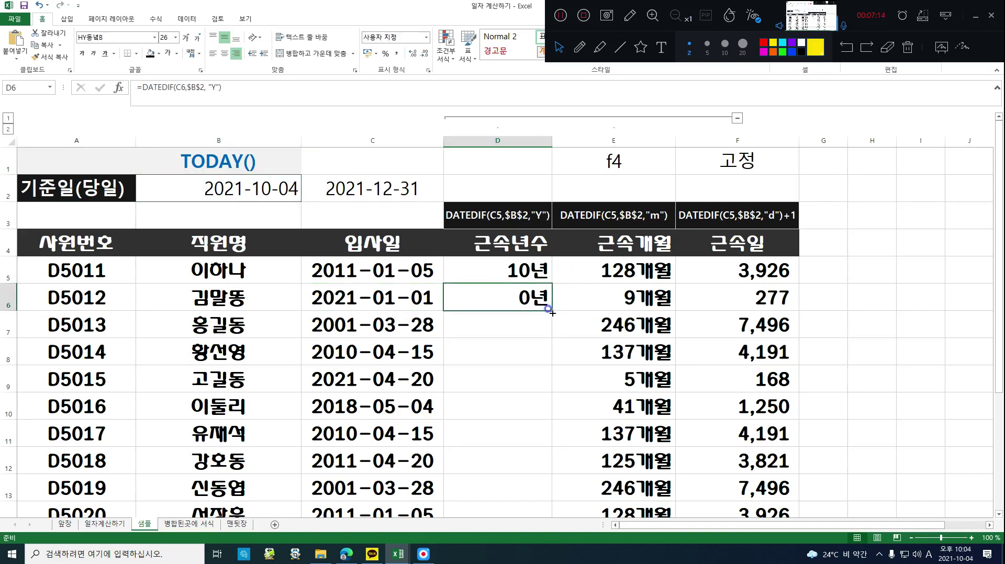
drag(549, 310, 518, 466)
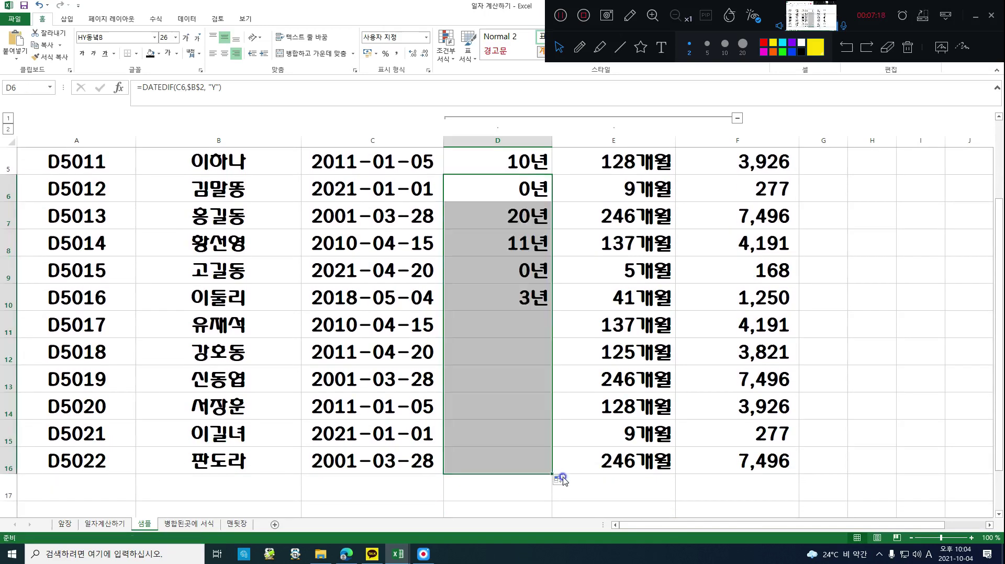
click(516, 462)
click(368, 456)
click(539, 461)
Examine the 근속개월 formulas in E5 to E10, including the "m" unit and the cells C5 and B2 they refer to
scroll(583, 484, up, 2)
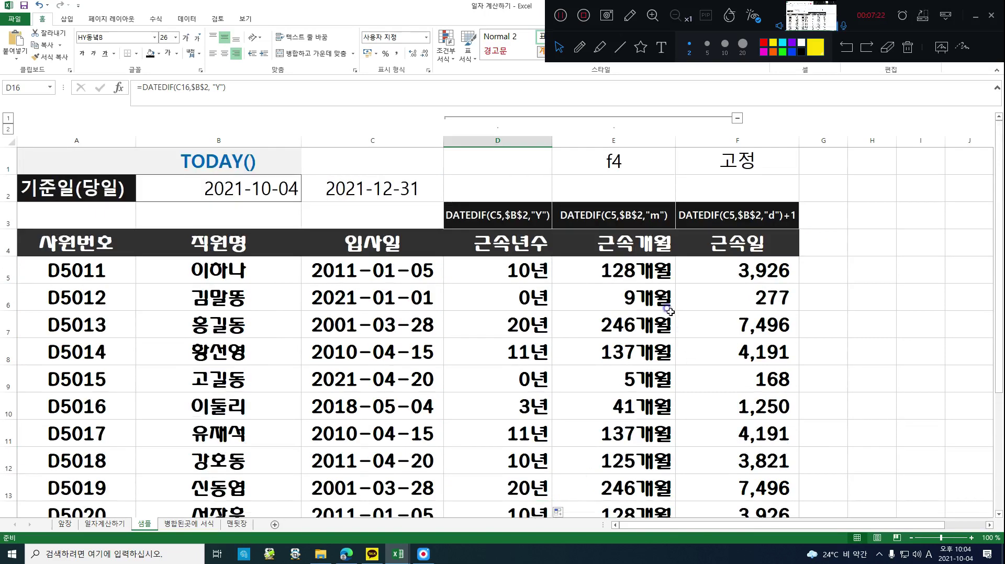
click(637, 260)
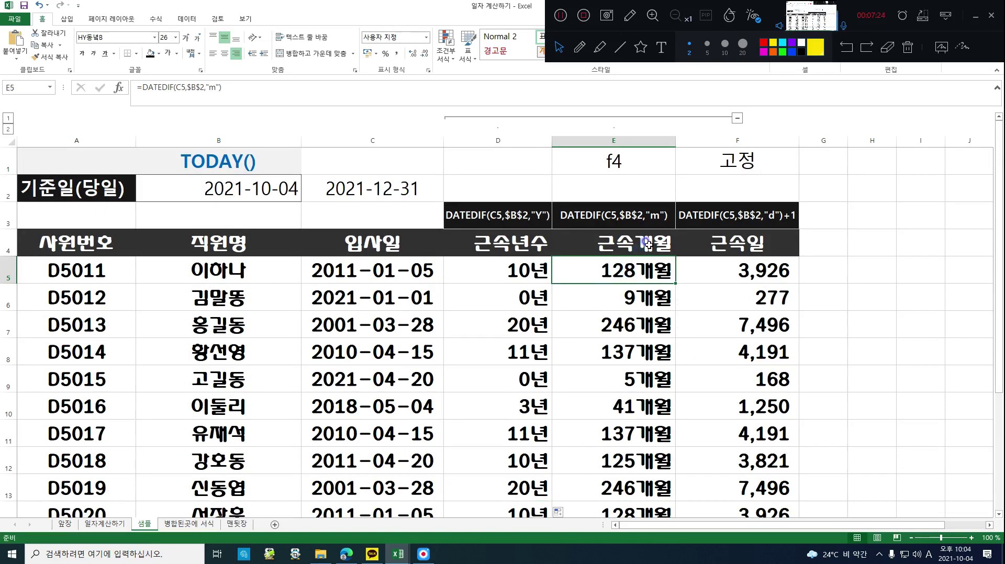
click(643, 255)
click(609, 270)
click(603, 215)
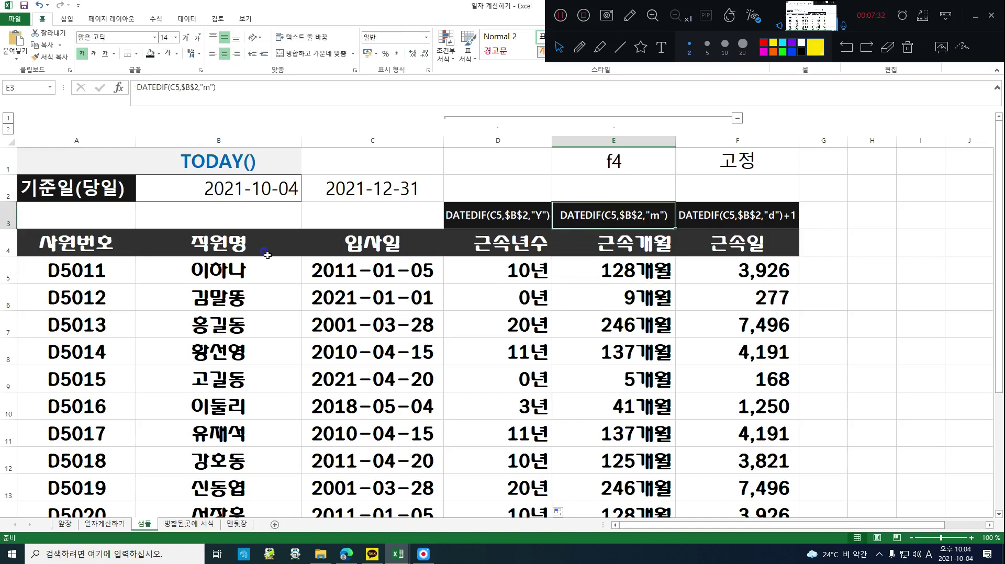
click(429, 279)
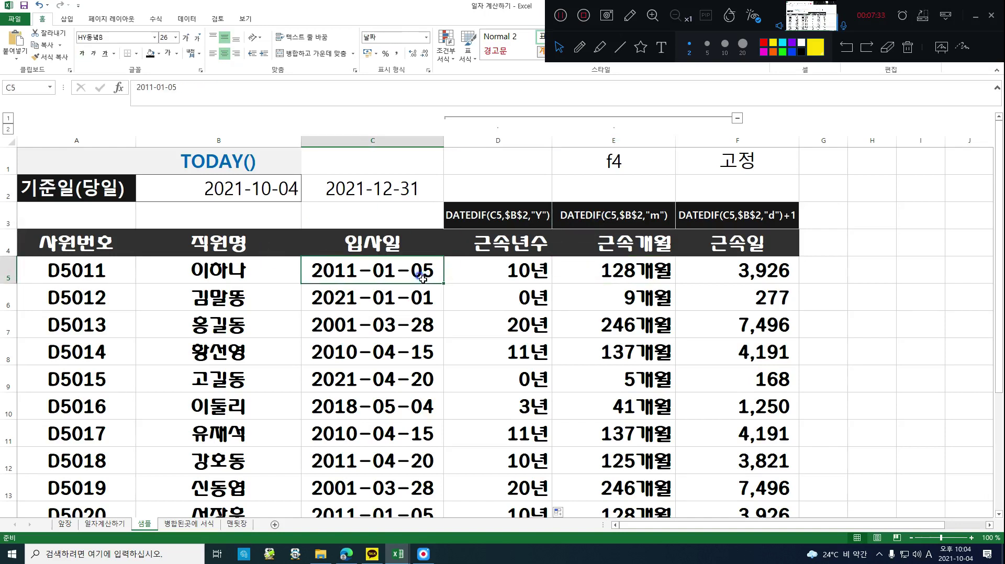
click(245, 183)
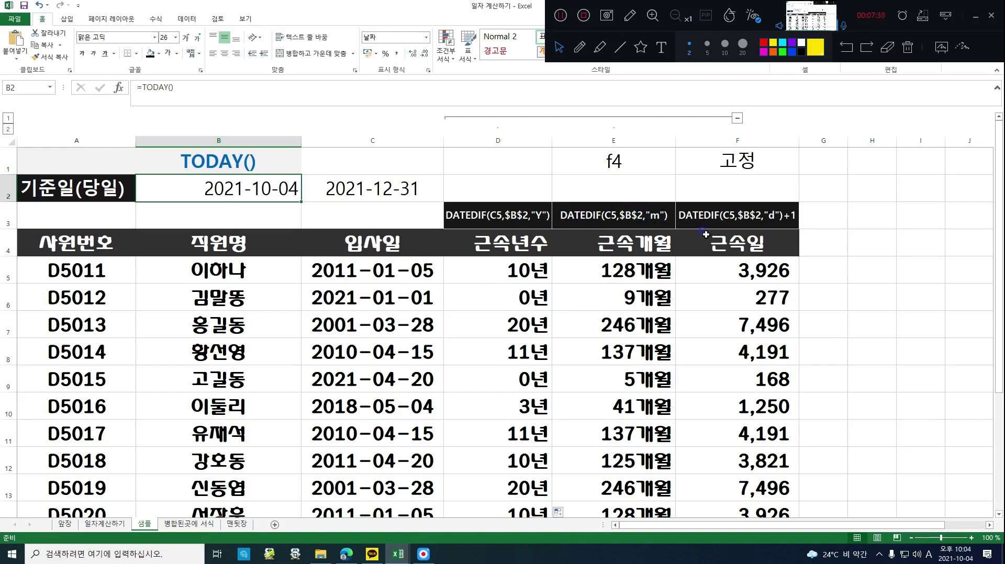
click(632, 268)
click(633, 296)
click(633, 324)
click(640, 400)
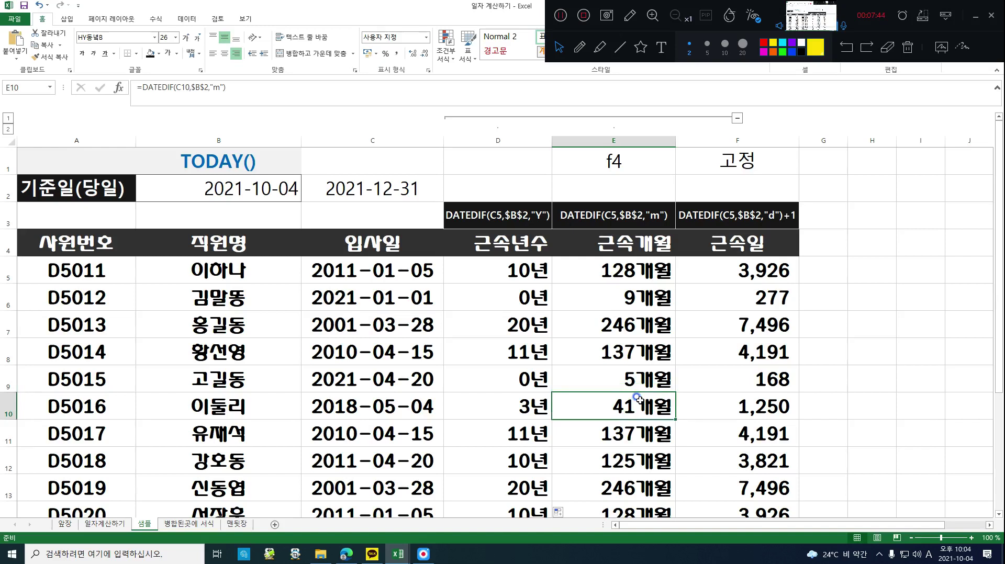
Review the 근속년수 formulas across D5:D16, comparing the hire-date reference row by row
click(503, 267)
drag(501, 268, 520, 476)
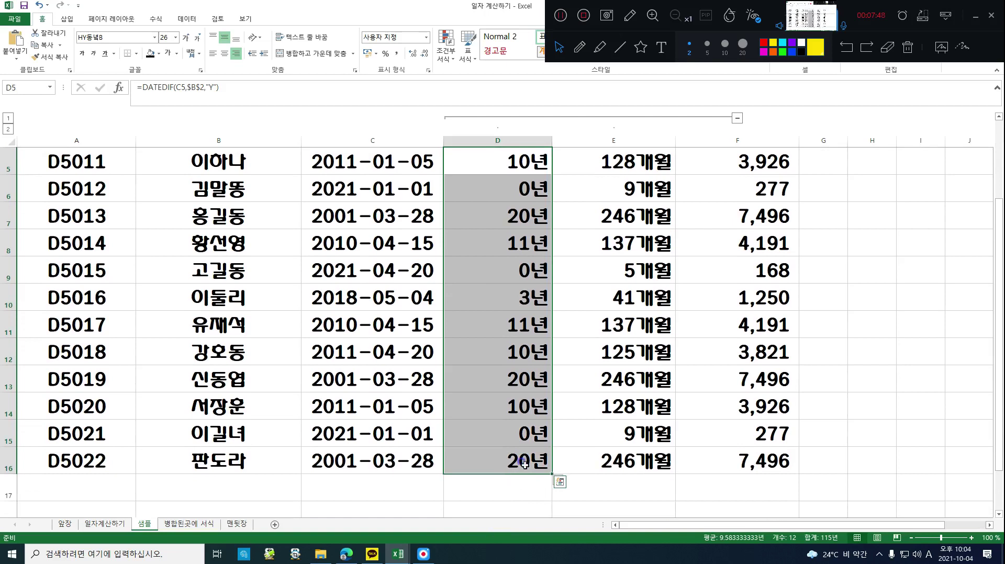
click(526, 461)
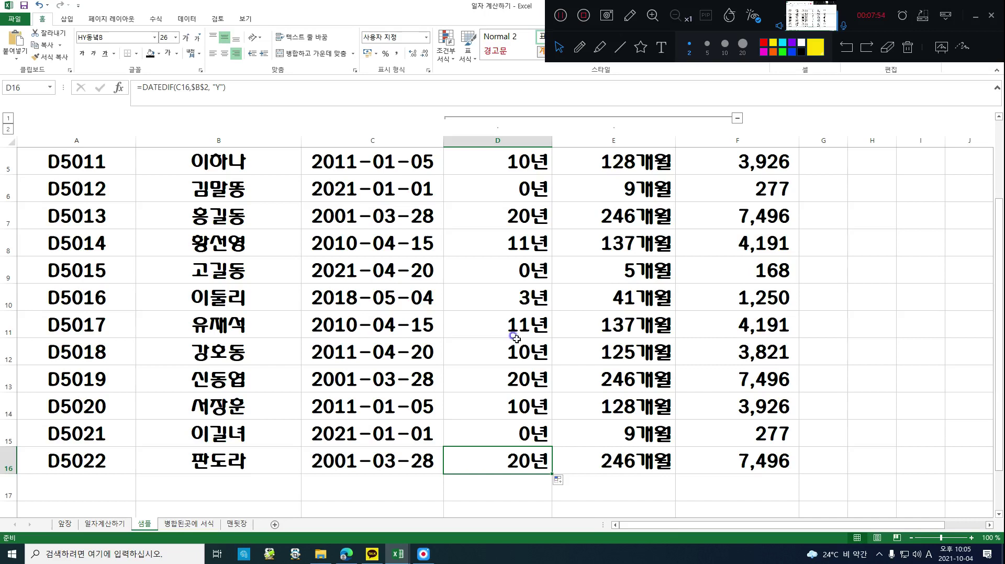
click(501, 173)
click(507, 191)
click(511, 222)
click(514, 290)
click(518, 373)
Examine the 근속일 formula in F5 with its "d" unit and +1, alongside the months formula and the cells C5 and B2
scroll(519, 373, up, 2)
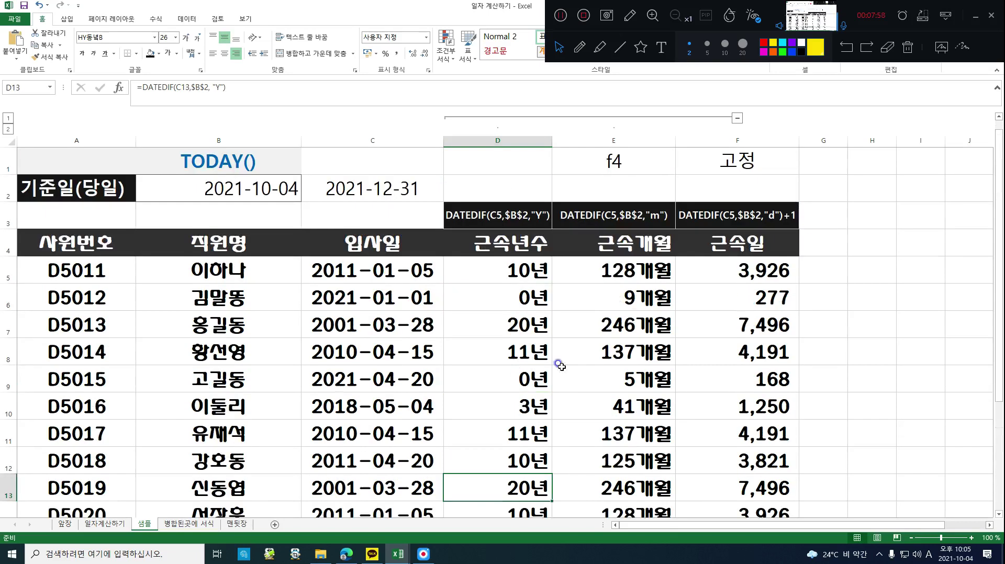
click(640, 265)
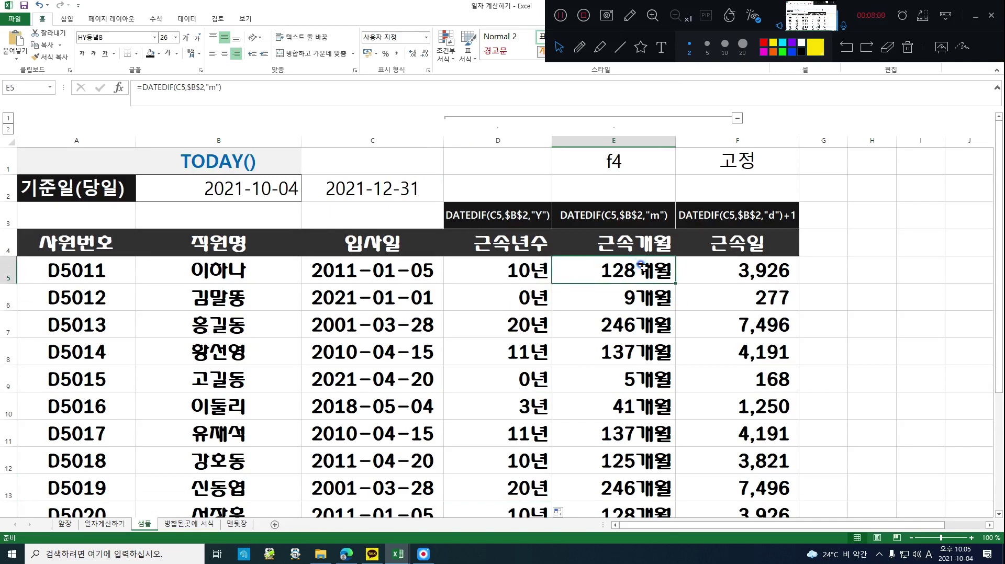
click(746, 278)
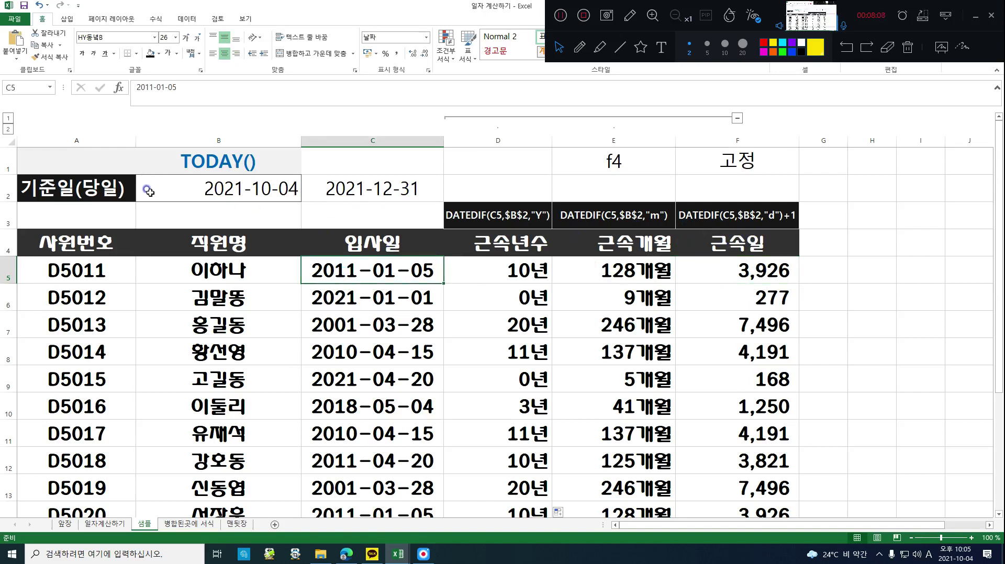
click(222, 181)
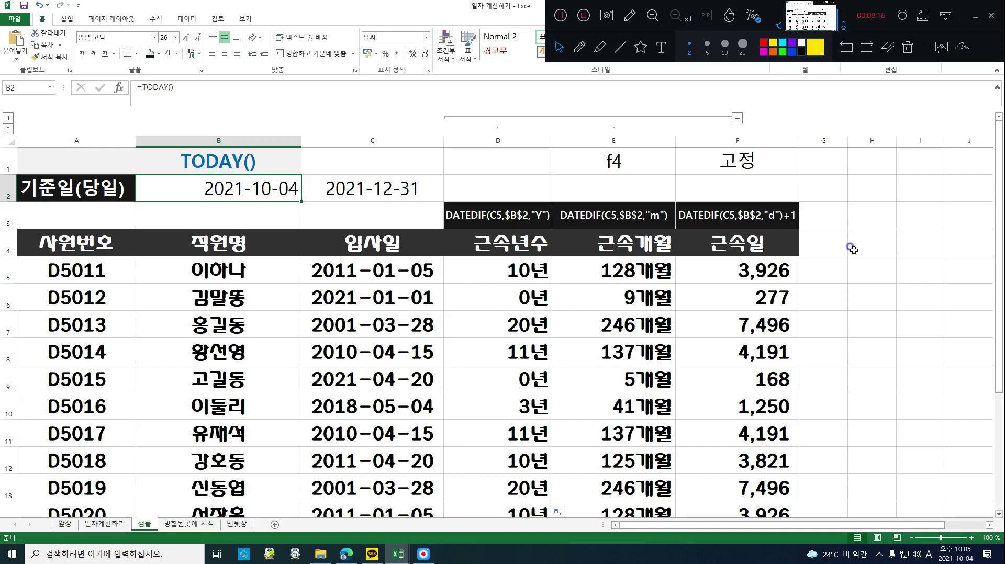
click(614, 252)
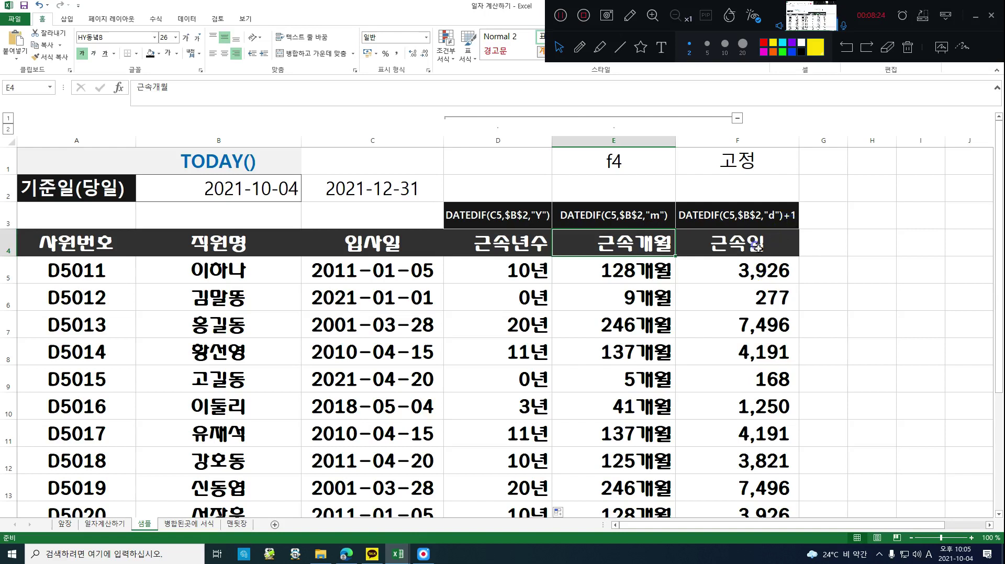
click(740, 278)
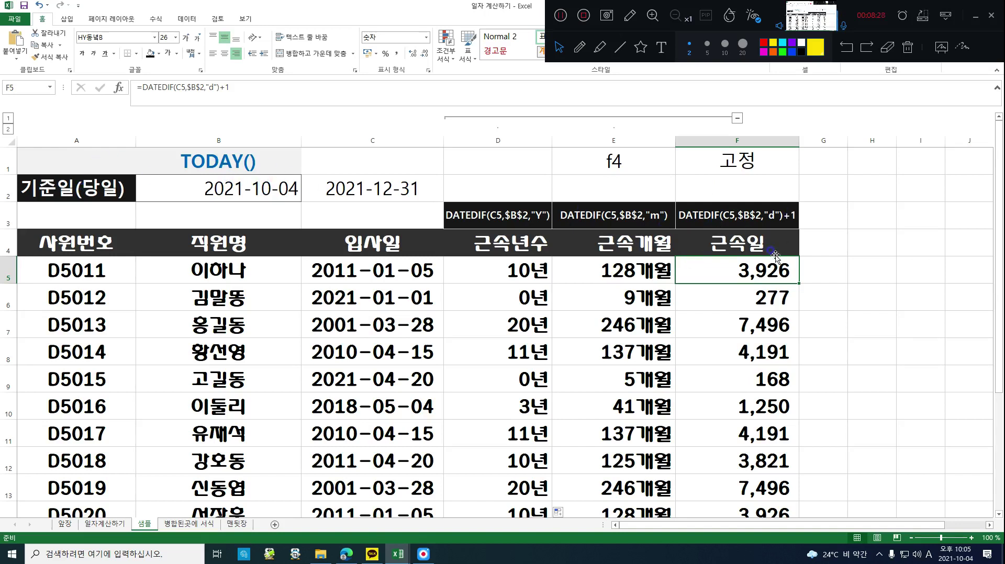
click(774, 301)
click(780, 267)
click(811, 272)
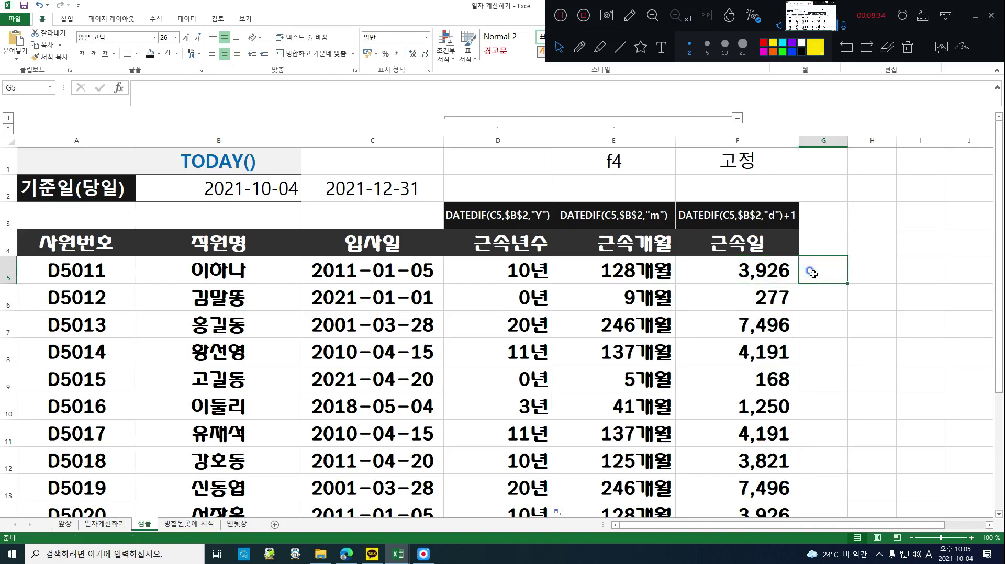
click(759, 265)
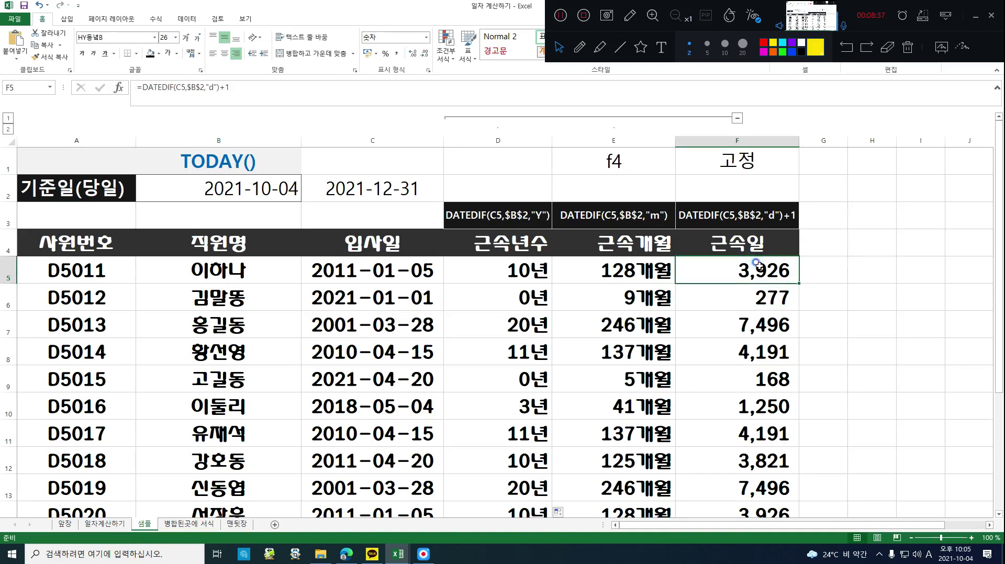
Start a DATEDIF formula in F6 from the hire date C6 to the reference date, fixed as $B$2
click(783, 311)
text(=)
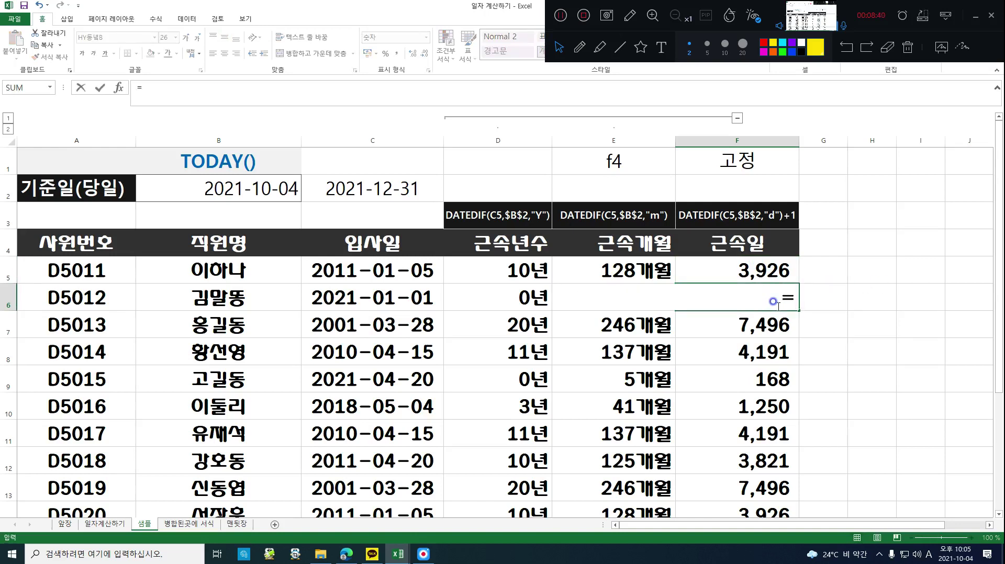
text(dat)
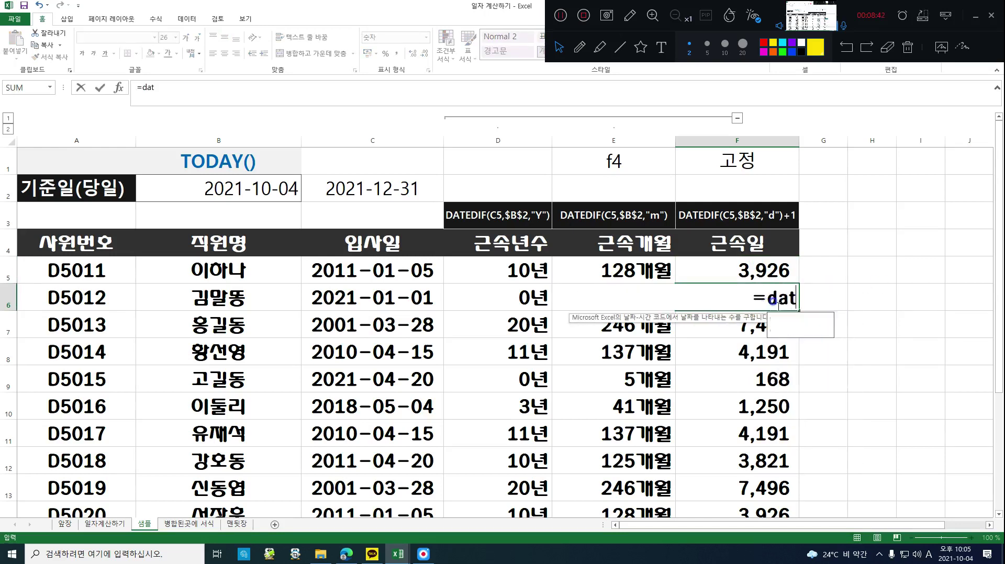
text(edif()
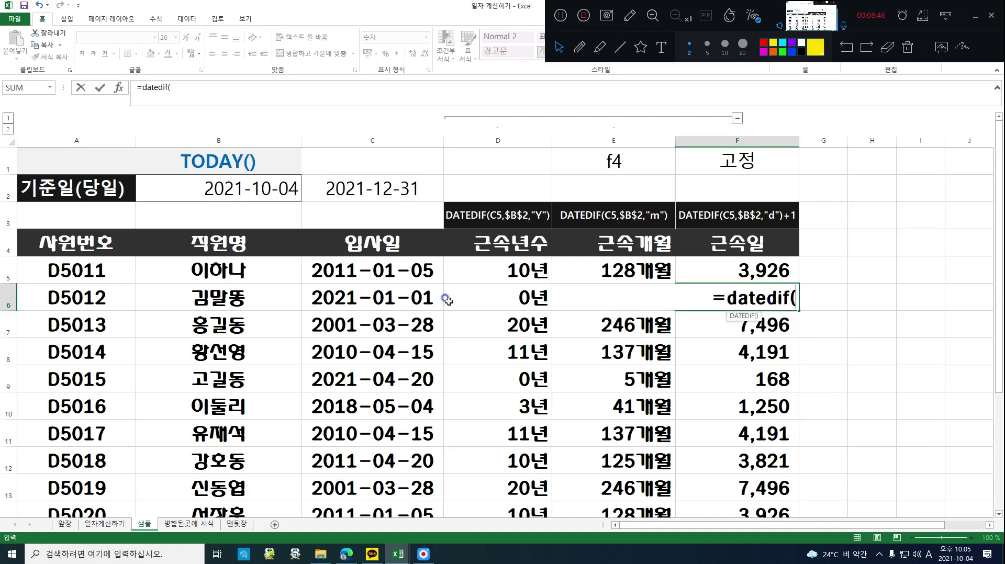
click(378, 303)
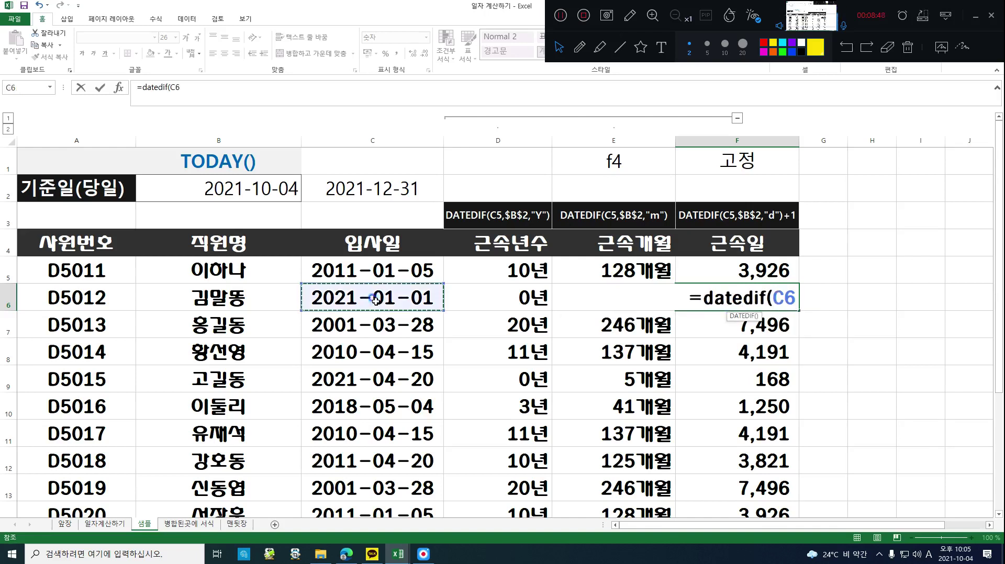
text(,)
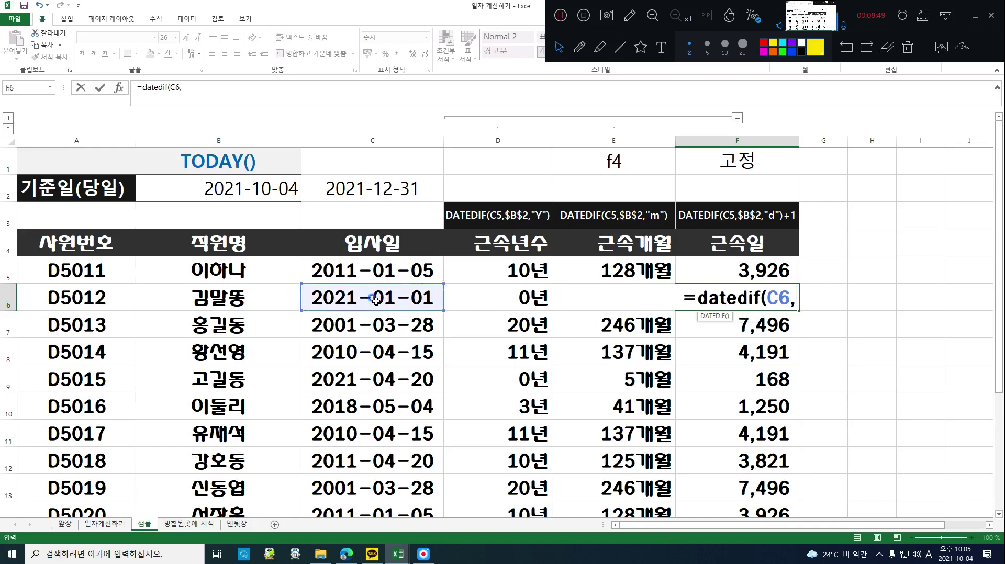
click(172, 191)
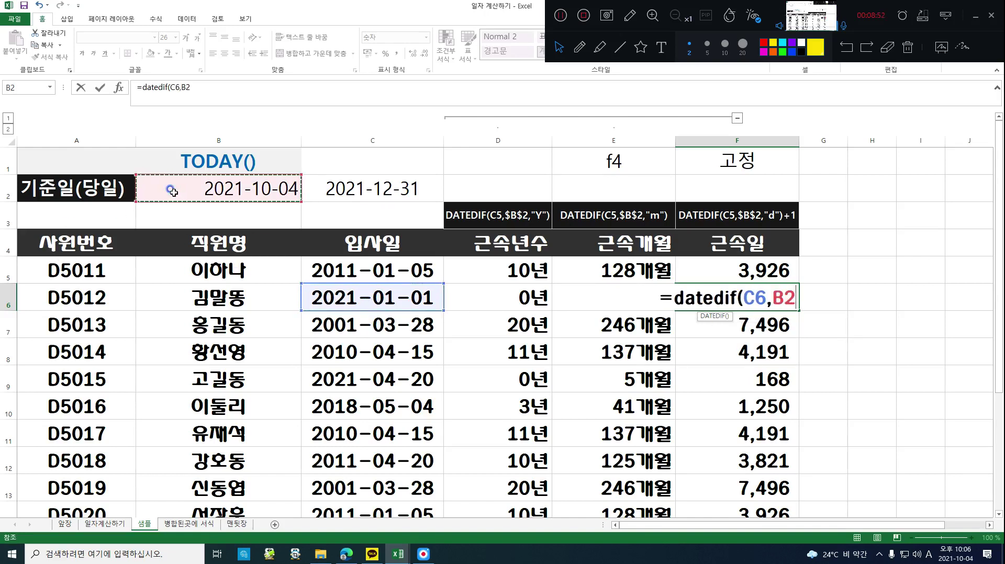
text())
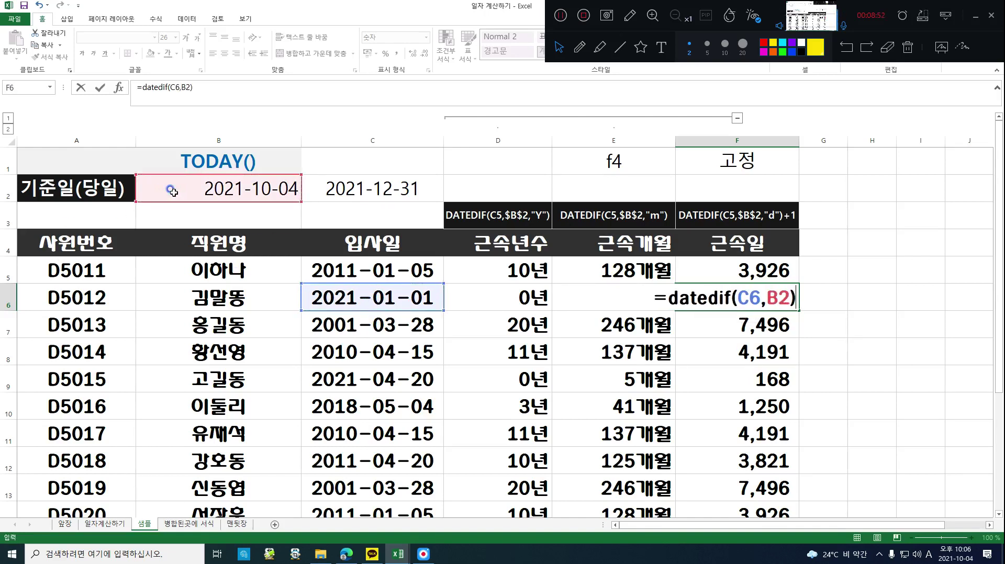
click(766, 298)
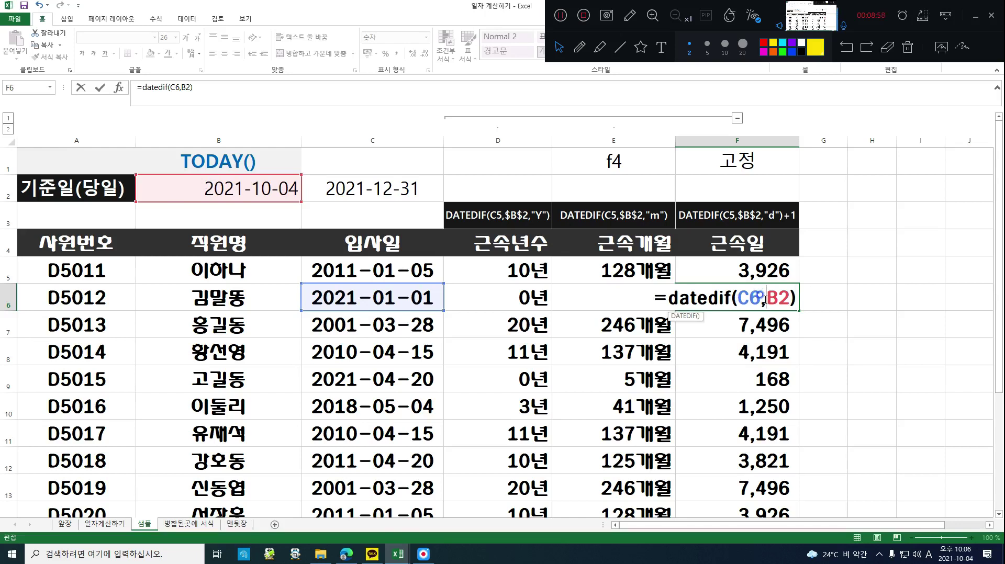
key(F4)
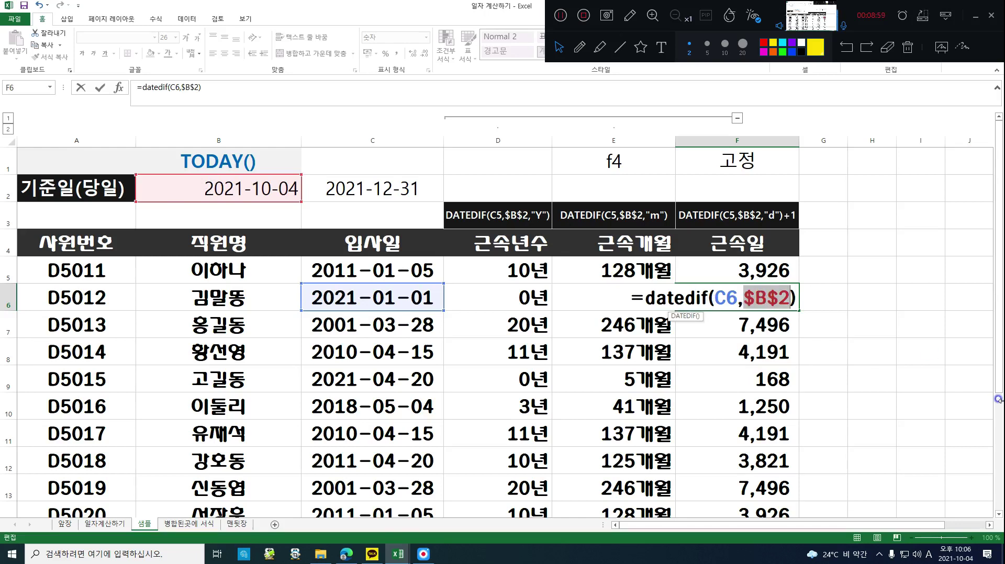
Complete the F6 formula with the unit "d" and +1, giving =datedif(C6,$B$2, "d")+1
click(794, 302)
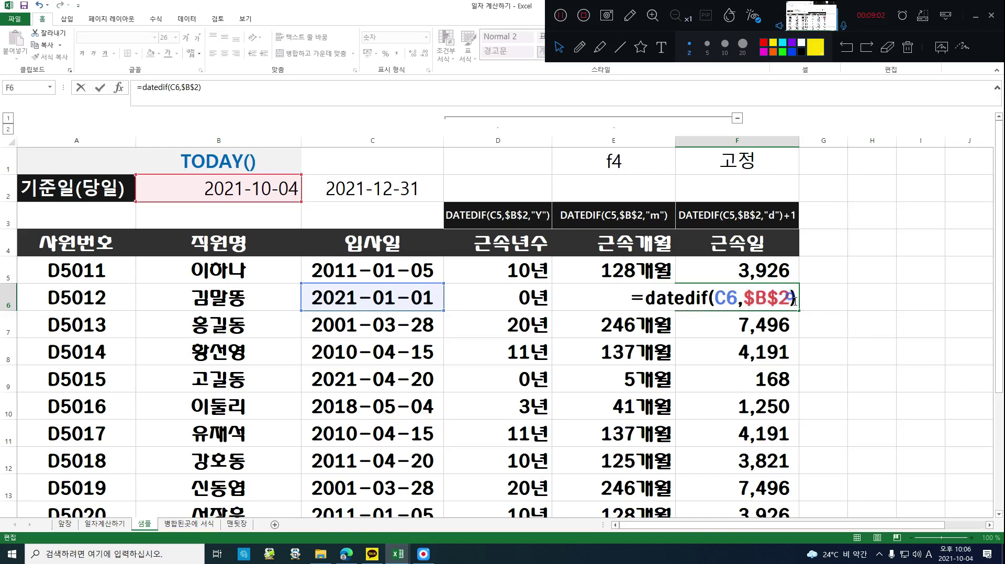
key(BackSpace)
text(, ")
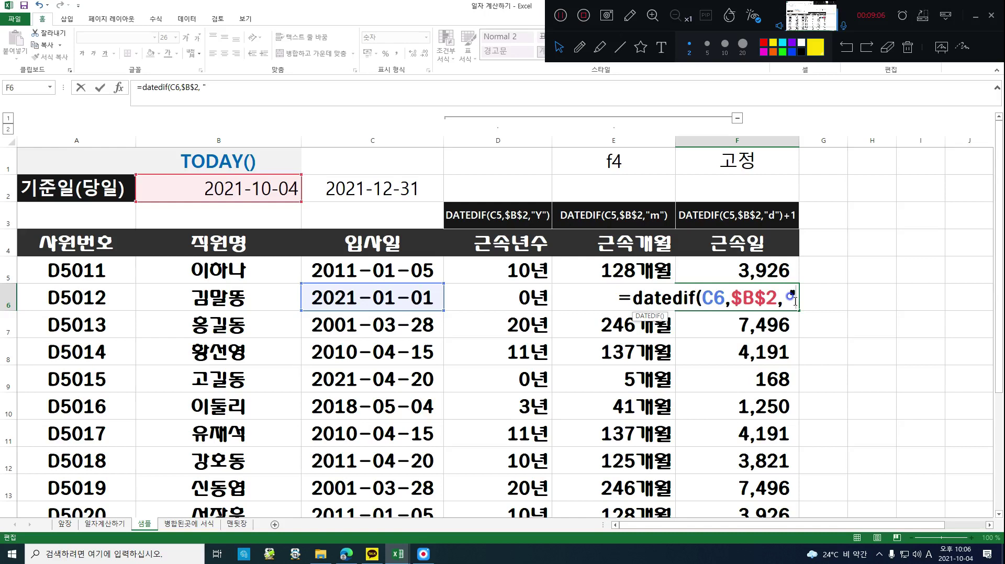
text(d")
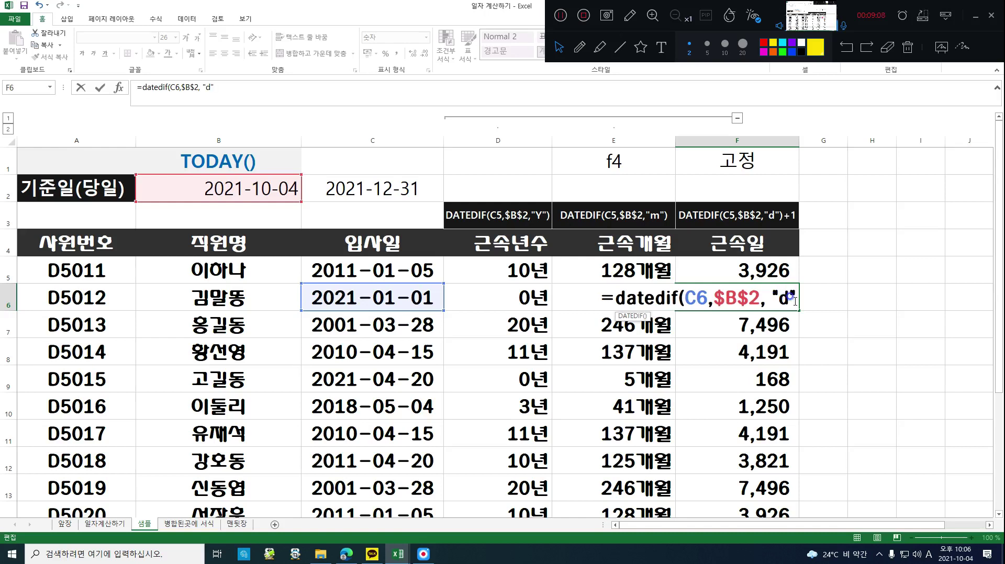
text())
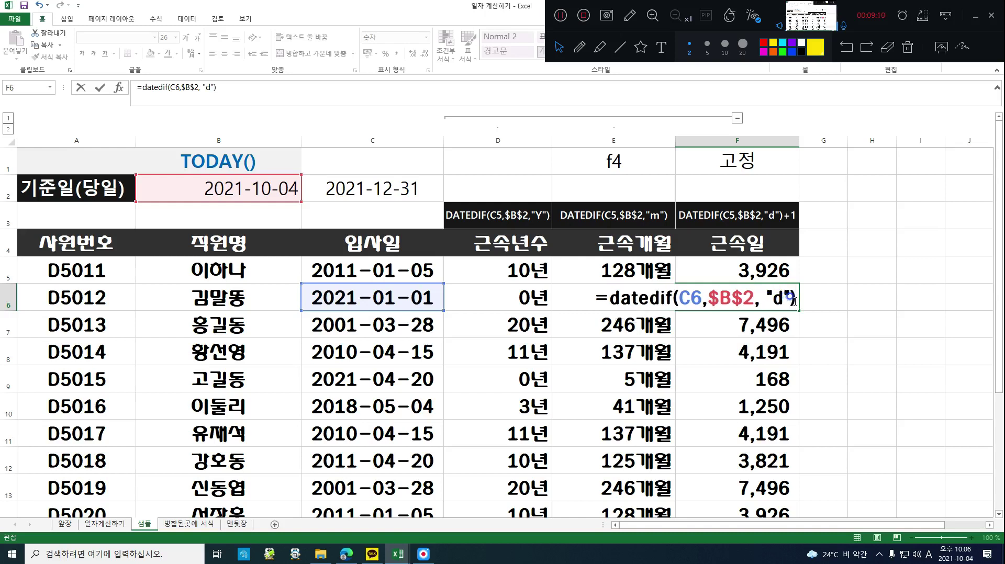
text(+)
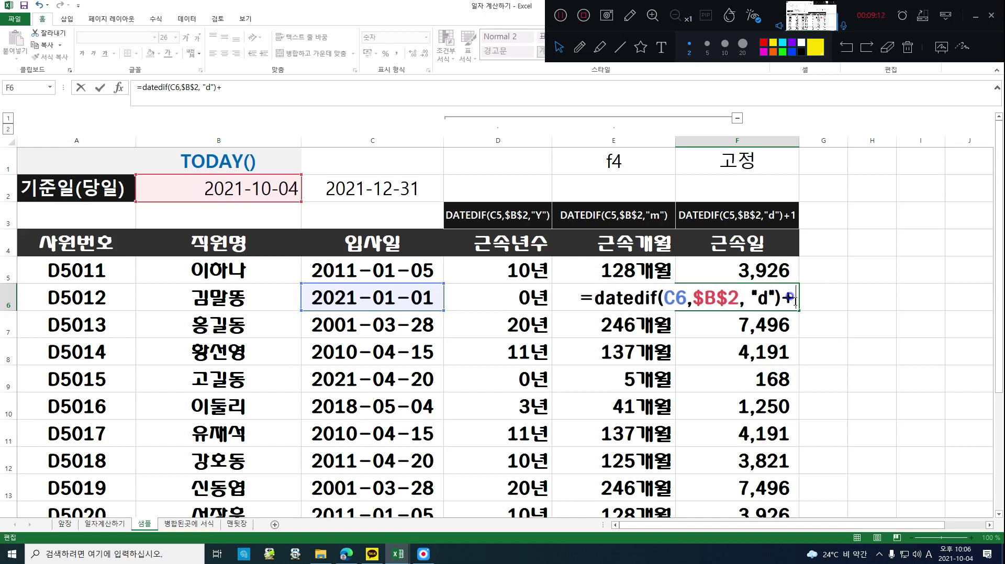
text(a)
key(BackSpace)
text(1)
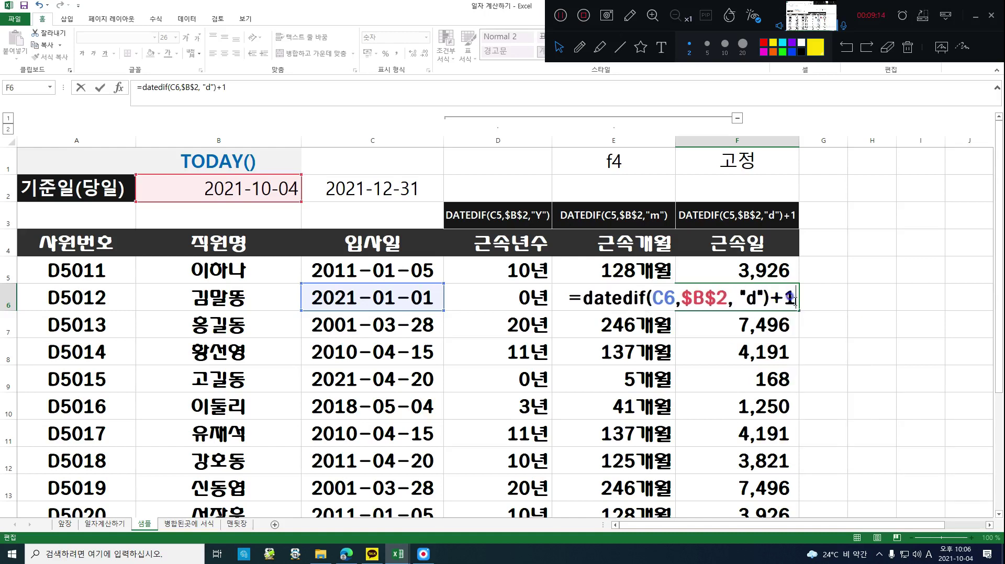
key(Return)
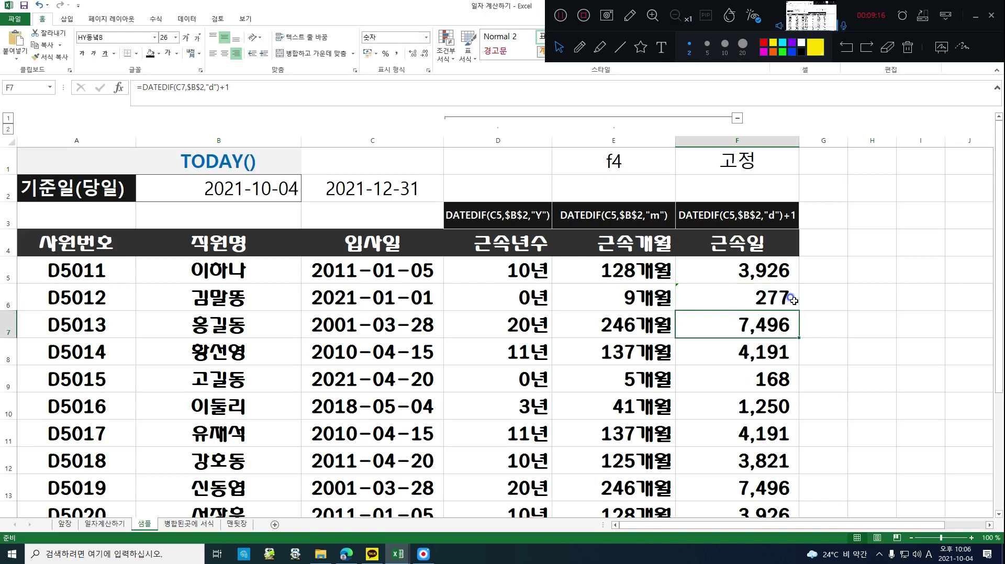
Copy the days-of-service formula from F6 down the 근속일 column
click(790, 307)
drag(797, 310, 778, 470)
click(861, 410)
scroll(770, 194, up, 2)
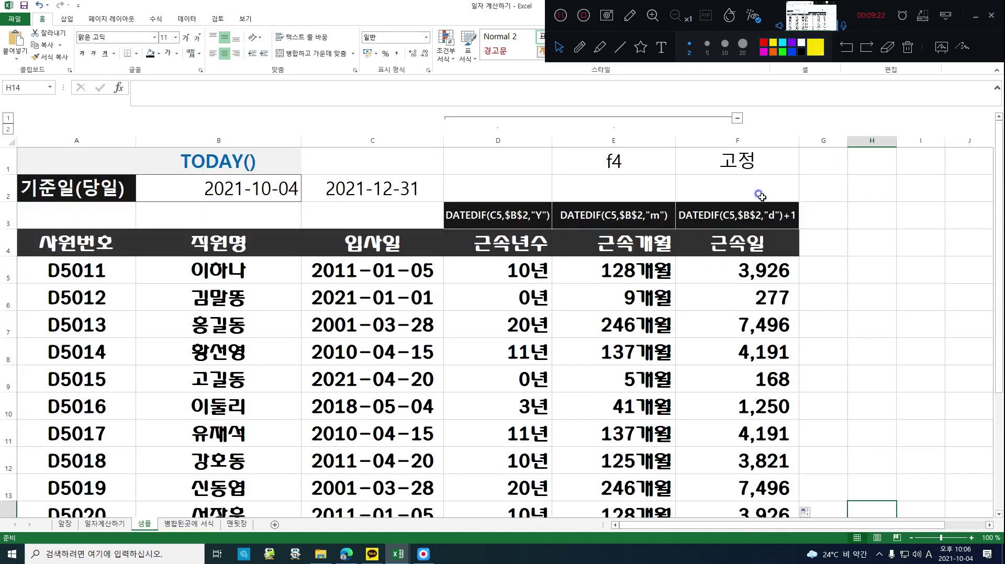
Review the 근속일 formulas between F5 and F10 row by row, along with the formula notes in row 3
click(732, 239)
click(743, 274)
click(754, 303)
click(765, 329)
click(769, 379)
click(769, 406)
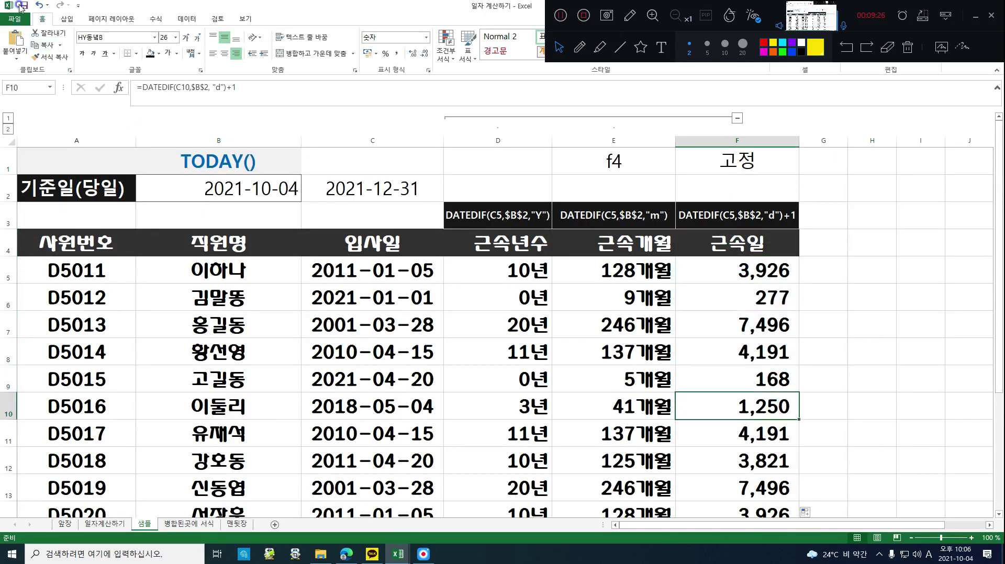
click(756, 271)
click(757, 325)
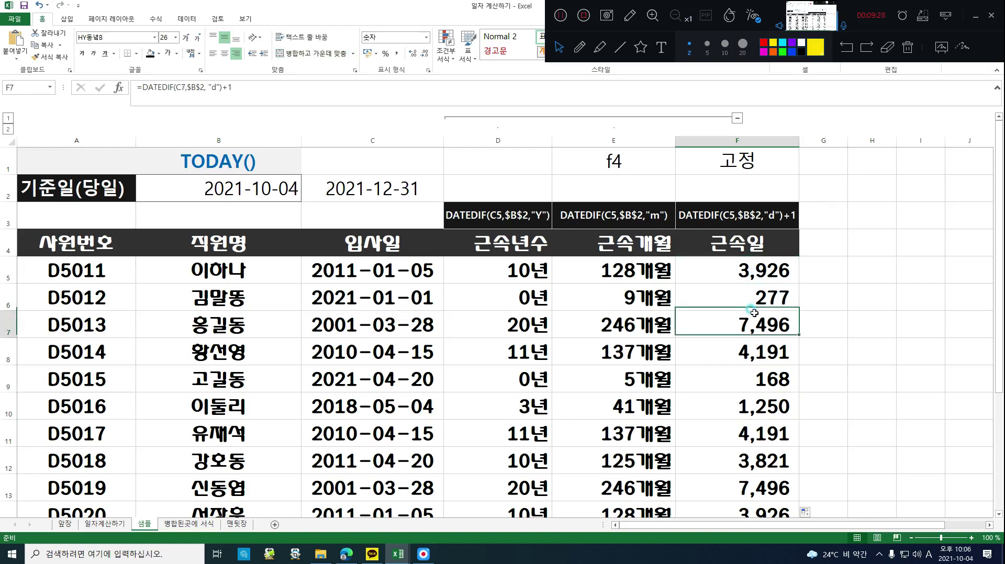
click(757, 390)
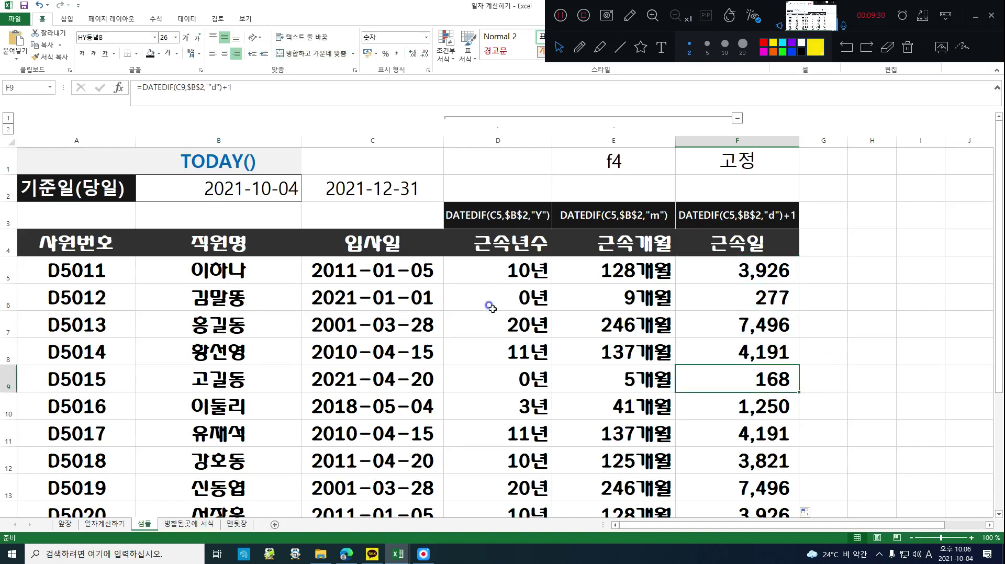
click(485, 214)
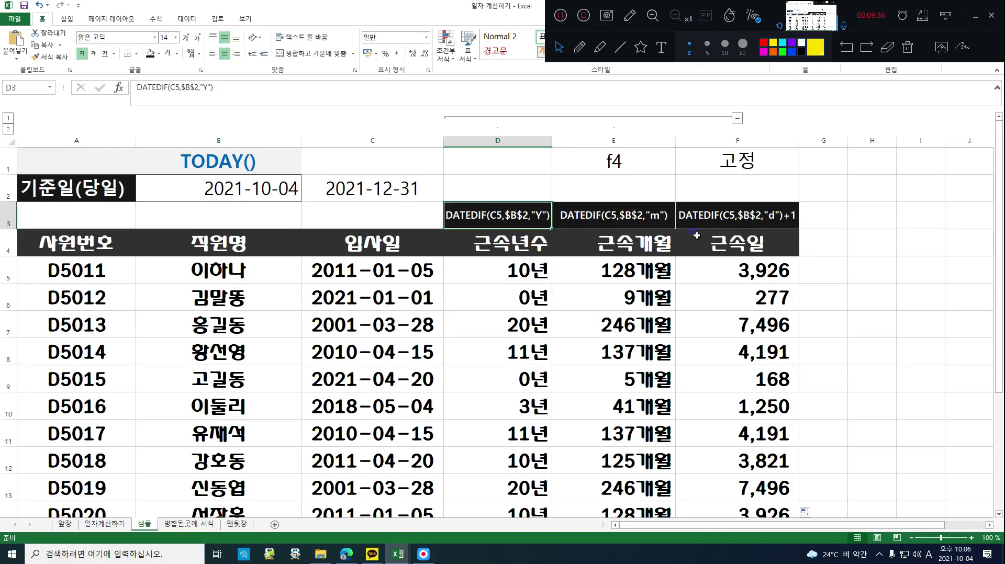
Color the text of the DATEDIF(C5,$B$2,"d")+1 note in F3 yellow
click(784, 221)
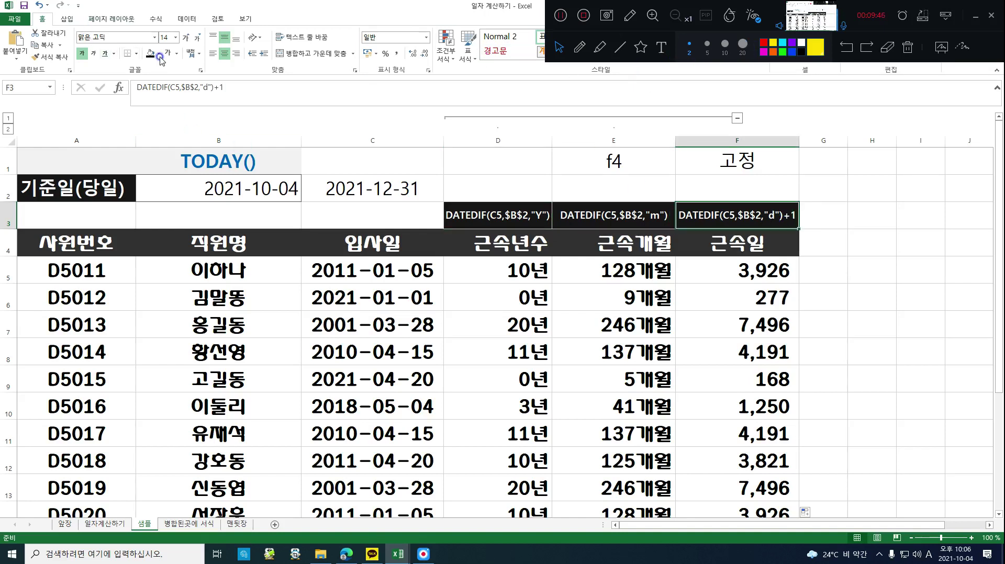
click(177, 53)
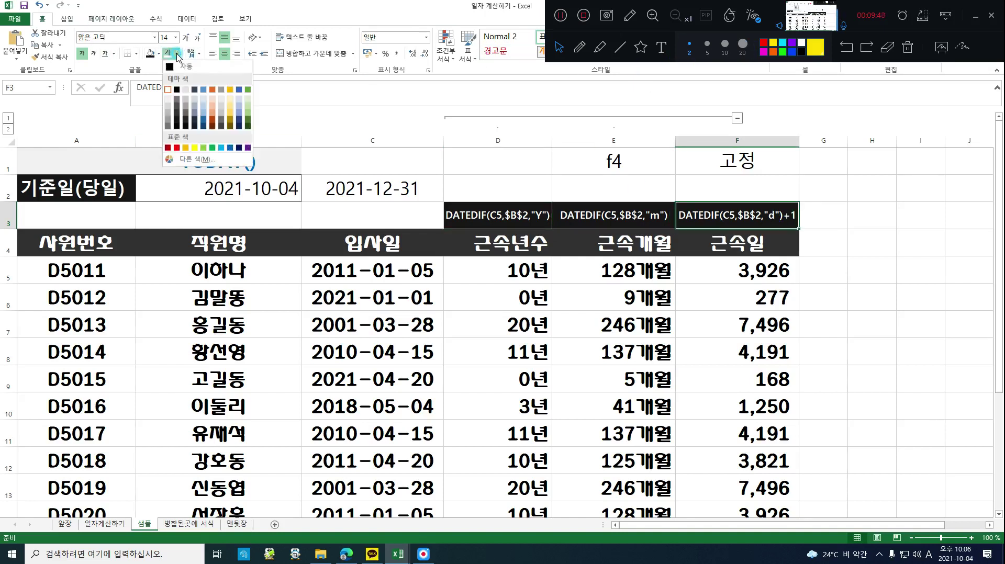
click(195, 148)
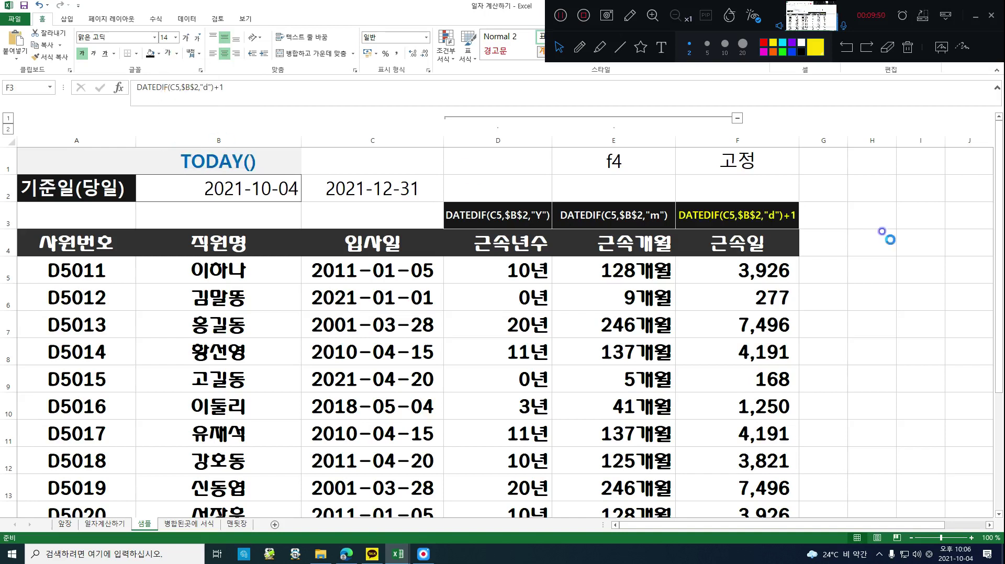
click(897, 266)
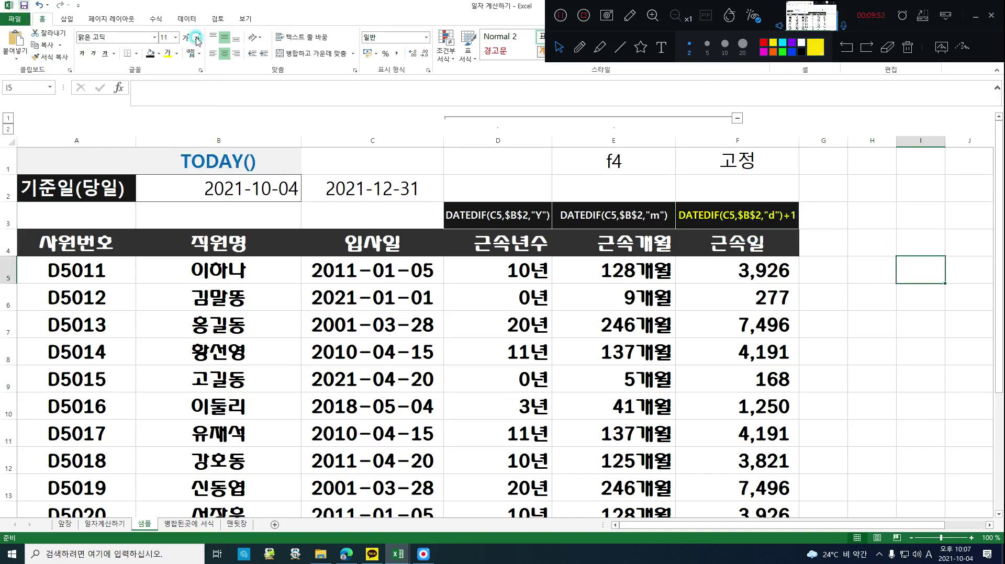
Open the 병합된곳에 서식 sheet and look over the blank merged cells of the 순번 column
click(200, 525)
scroll(240, 195, up, 1)
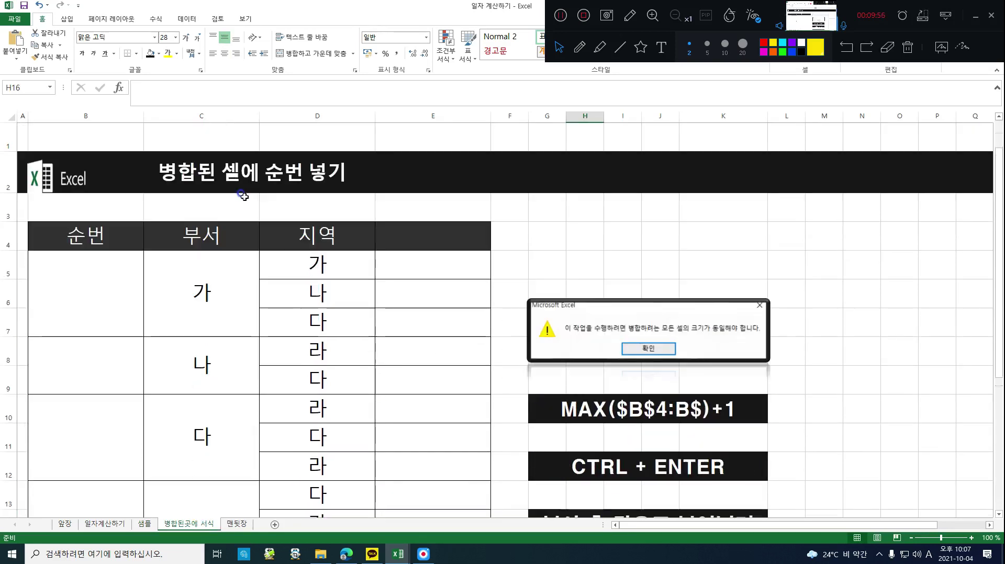
drag(86, 309, 180, 363)
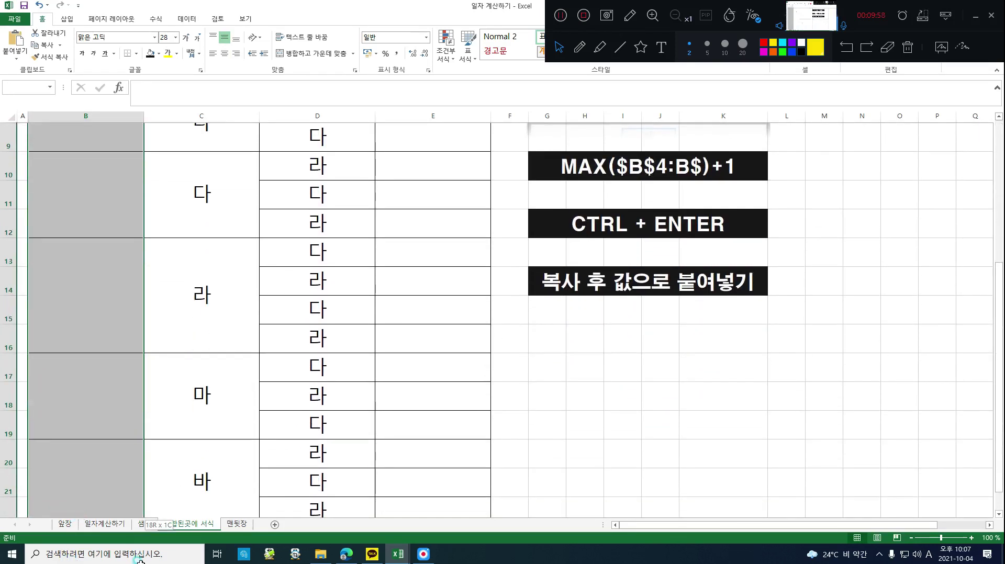
click(388, 348)
scroll(325, 328, up, 7)
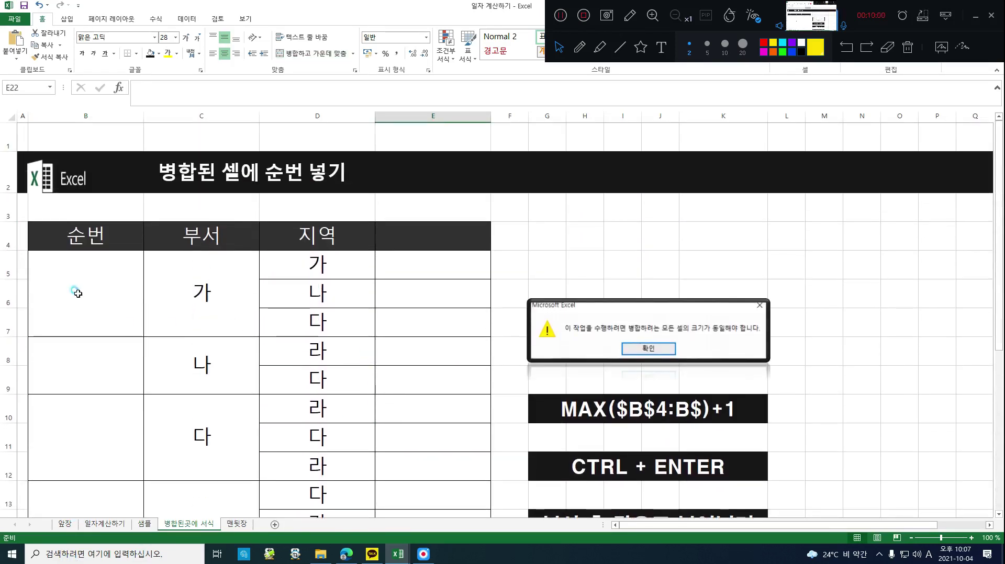
Enter 1 in E5 beside the first 지역 entry and fill it down to E10
click(77, 292)
key(Right)
key(Right)
key(Right)
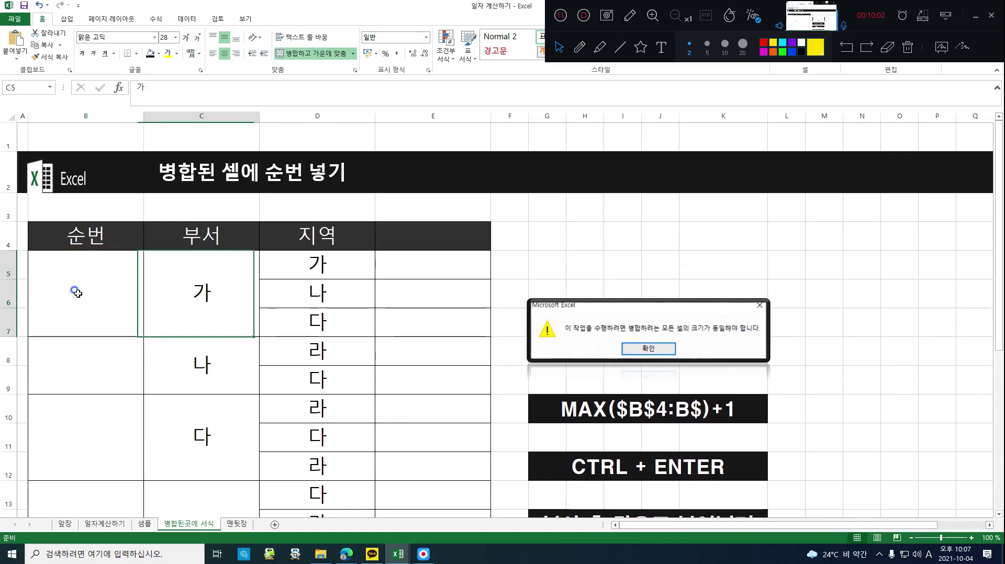
text(1)
key(Return)
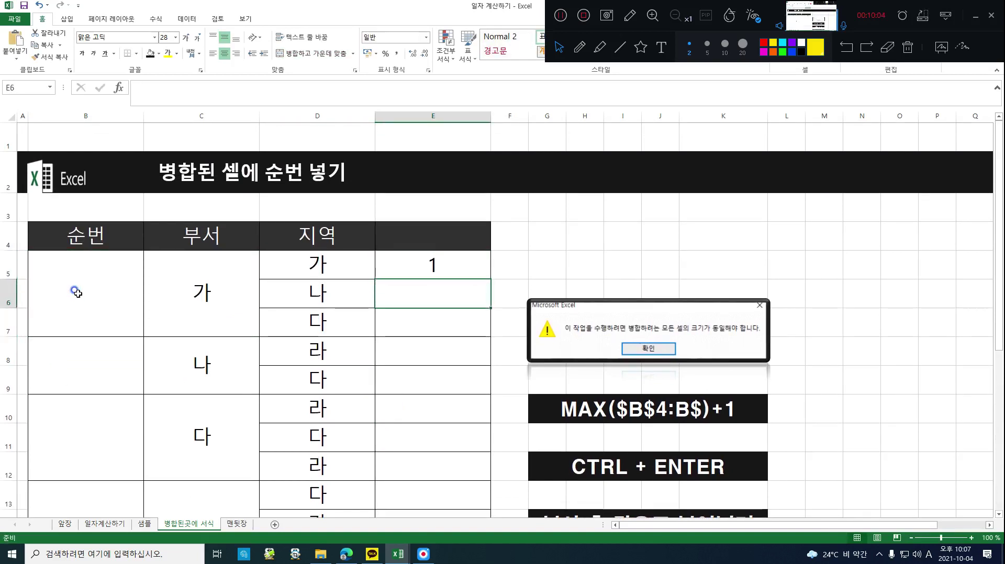
click(460, 265)
drag(490, 279, 511, 416)
Enter =E5+1 in E6 and fill the formula down column E to number the rows consecutively
click(456, 288)
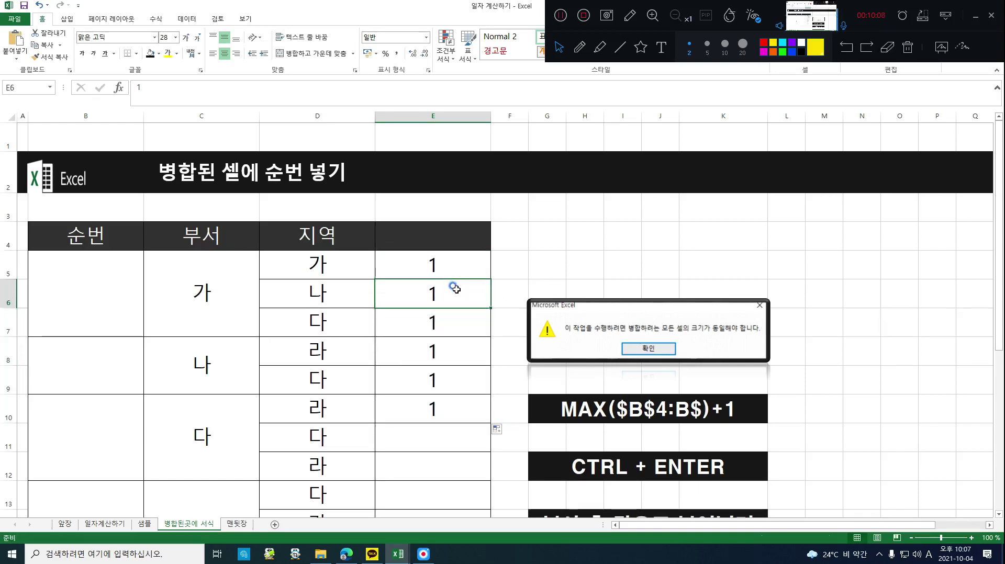
text(=)
click(460, 269)
text(+1)
key(Return)
click(451, 294)
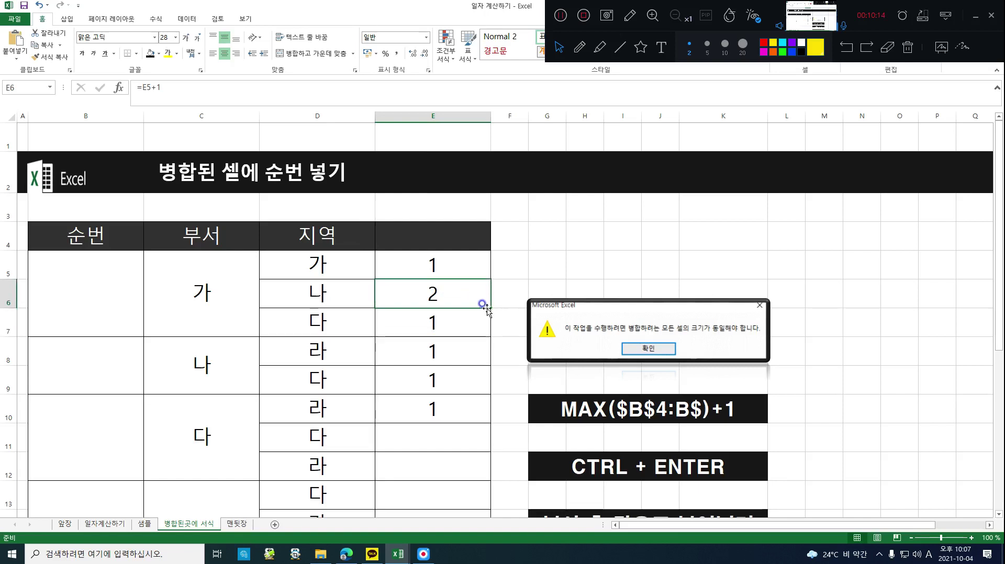
drag(488, 306, 475, 495)
click(449, 489)
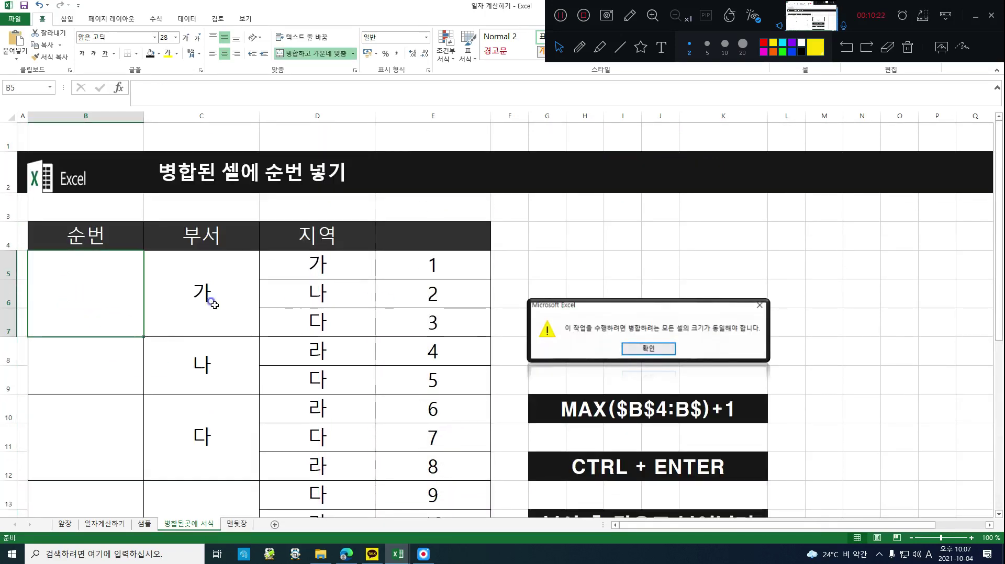
Enter 1 in the first merged 순번 cell (B5), beside department 가
click(206, 292)
click(316, 290)
click(66, 313)
text(2)
click(79, 364)
click(97, 318)
text(1)
key(Return)
Try to fill the 1 in merged cell B5 down the unequally sized 순번 cells to row 13
key(Up)
mouse_move(143, 337)
mouse_down()
mouse_move(139, 471)
mouse_move(301, 504)
mouse_up()
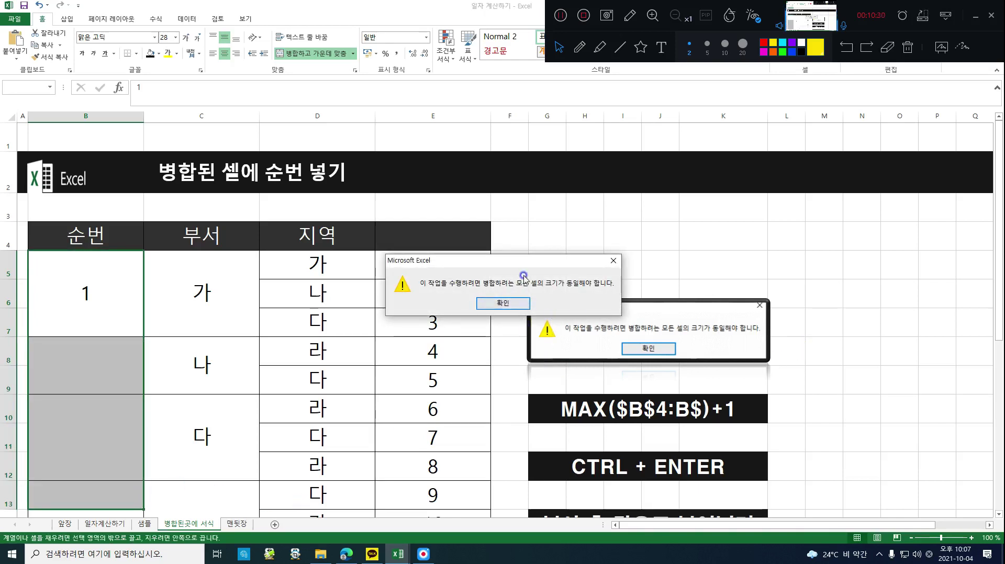
drag(464, 266, 284, 208)
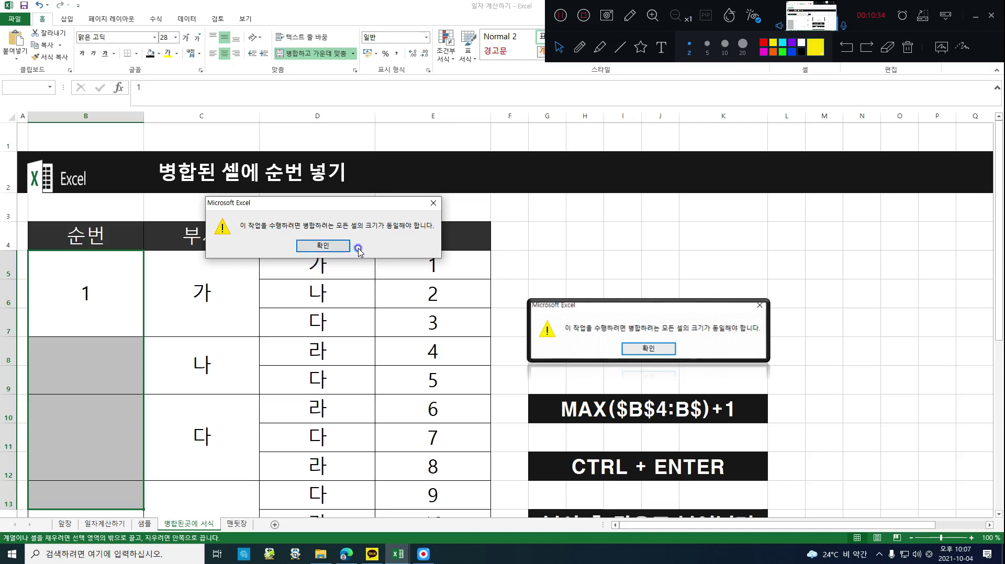
click(433, 203)
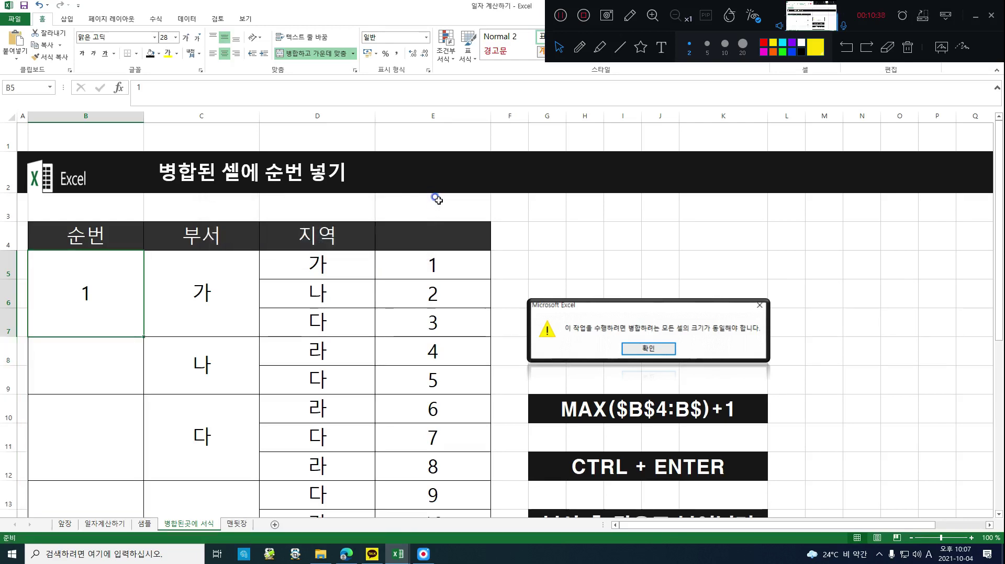
Number the first three merged 순번 cells by hand, with 1 in B5, 2 in B8 and 3 in B10
click(116, 309)
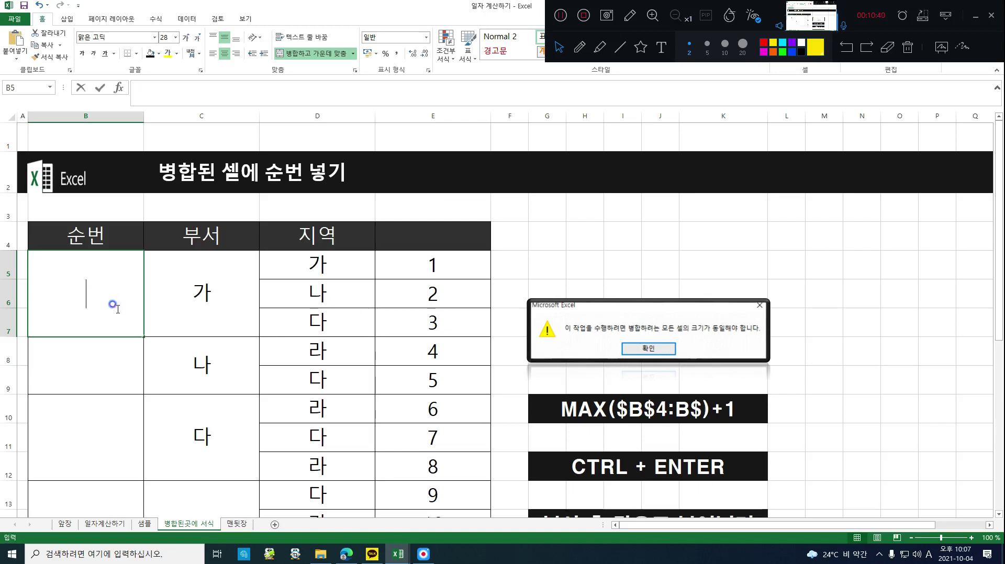
key(BackSpace)
text(1)
click(93, 350)
click(99, 298)
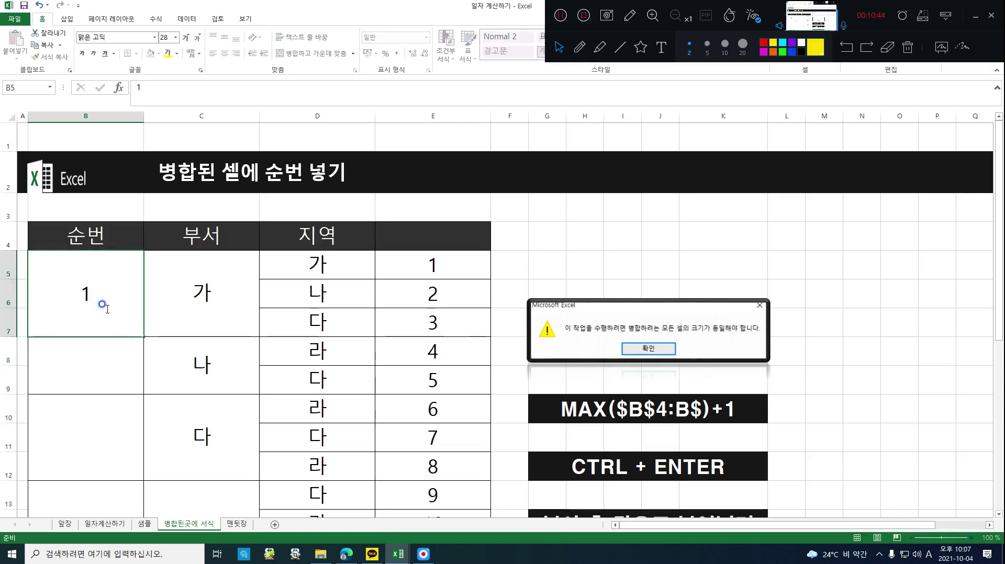
key(Return)
key(Return)
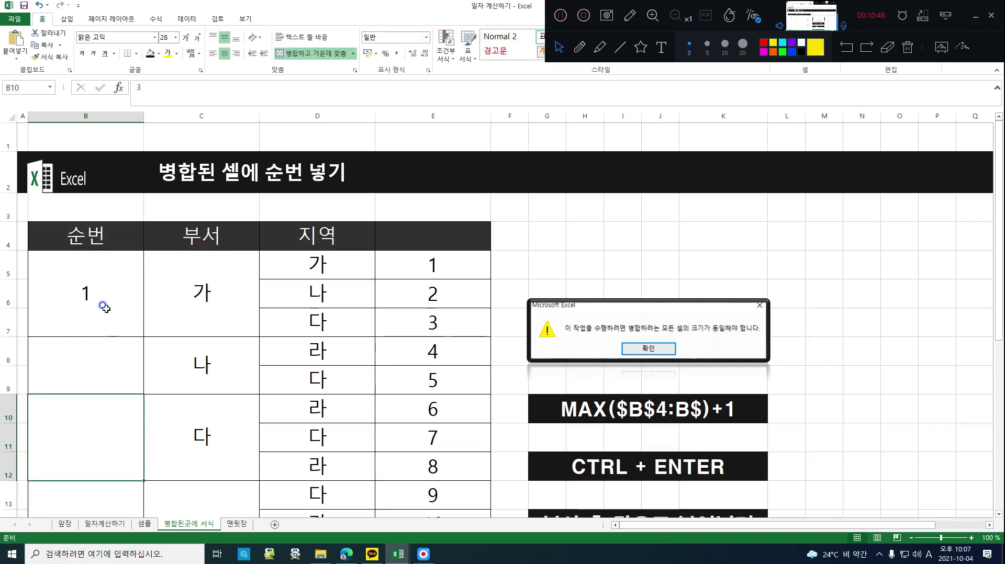
Try to change the font color of the merged 순번 cells down to row 12, and undo the last change
click(104, 350)
key(shift+Down)
key(shift+Down)
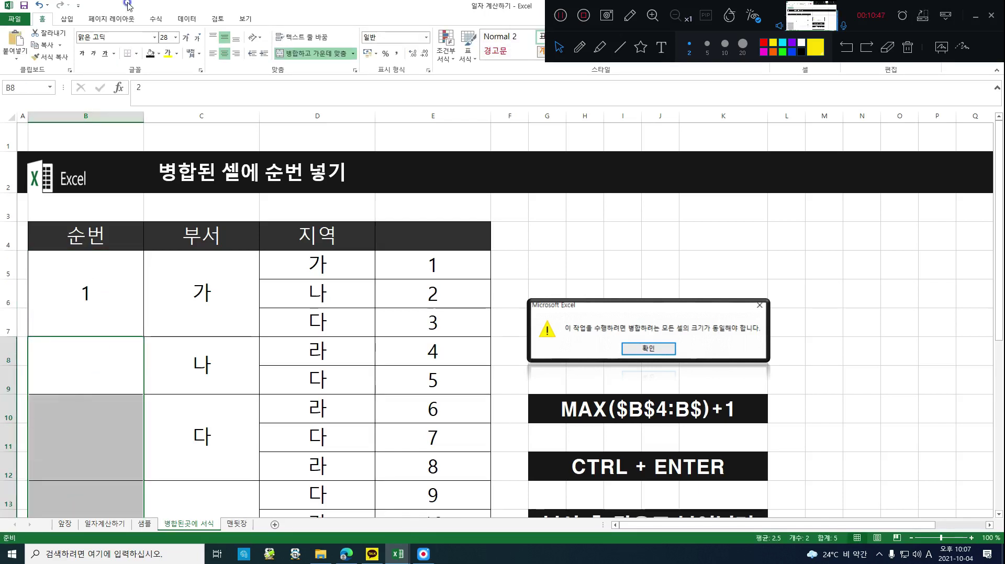
click(176, 53)
click(169, 72)
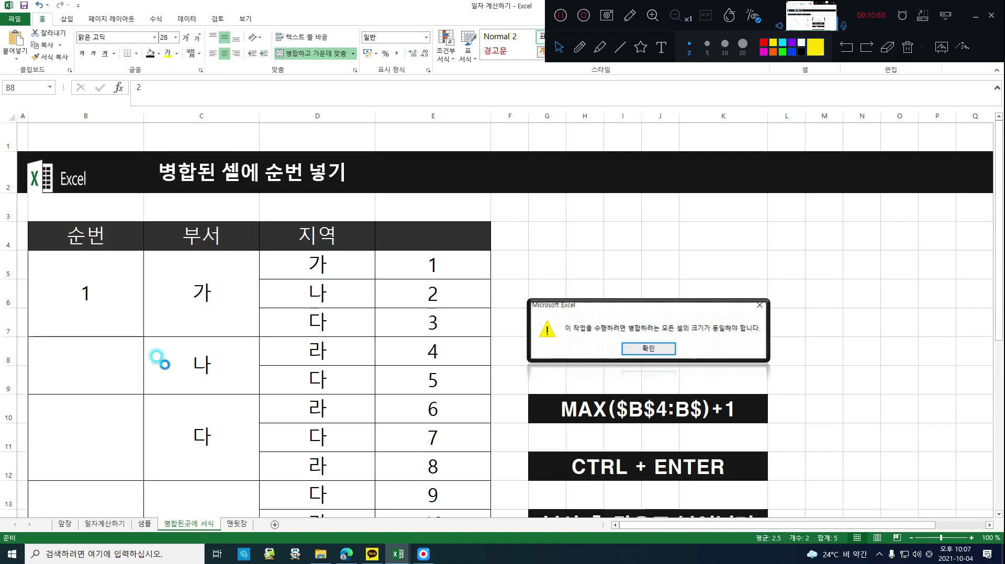
click(89, 359)
drag(104, 294, 101, 455)
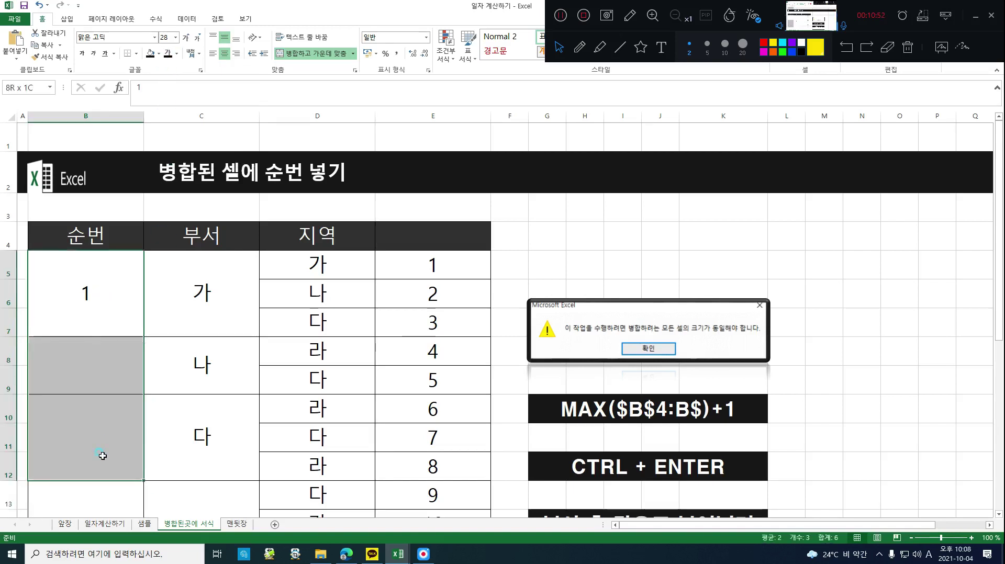
click(166, 53)
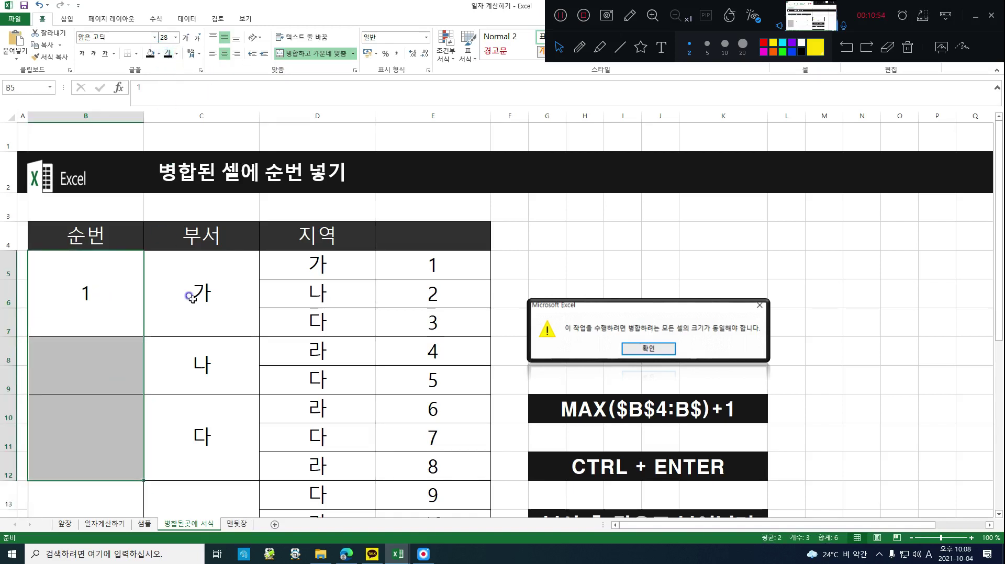
click(135, 359)
click(205, 414)
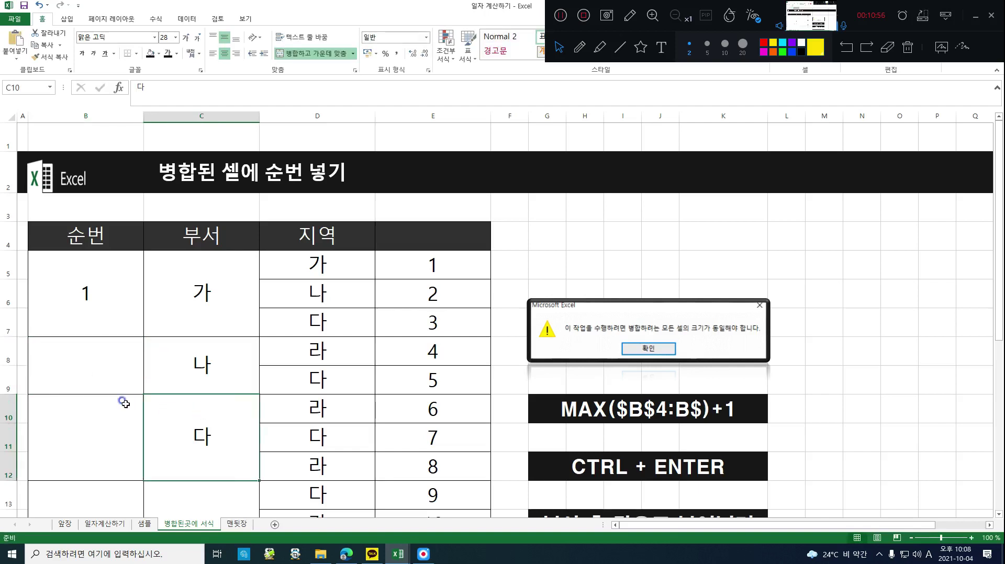
key(ctrl+z)
Select the 순번 cells from B5 down to the end of the table and change their fill color
click(65, 369)
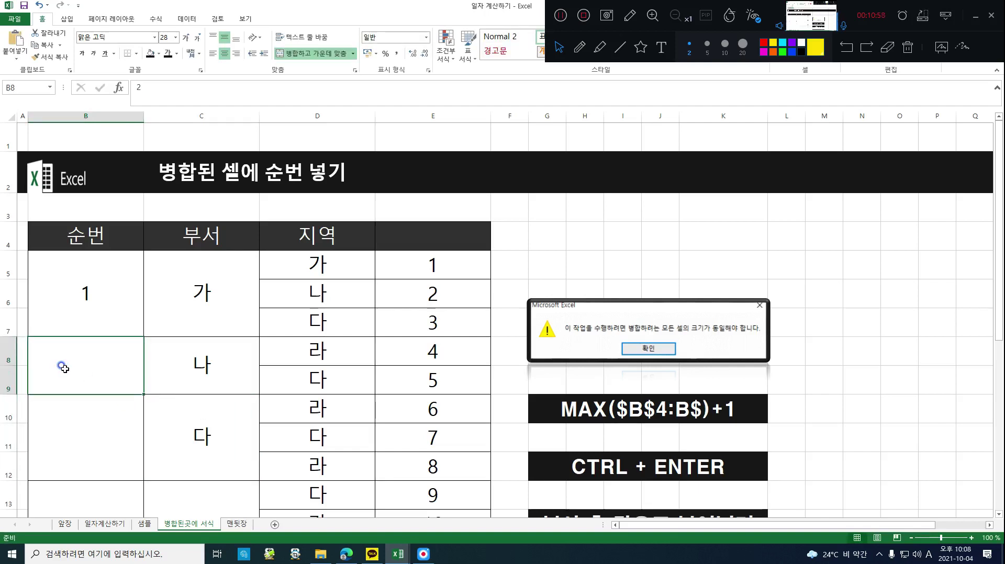
click(115, 439)
click(115, 377)
drag(106, 296, 105, 515)
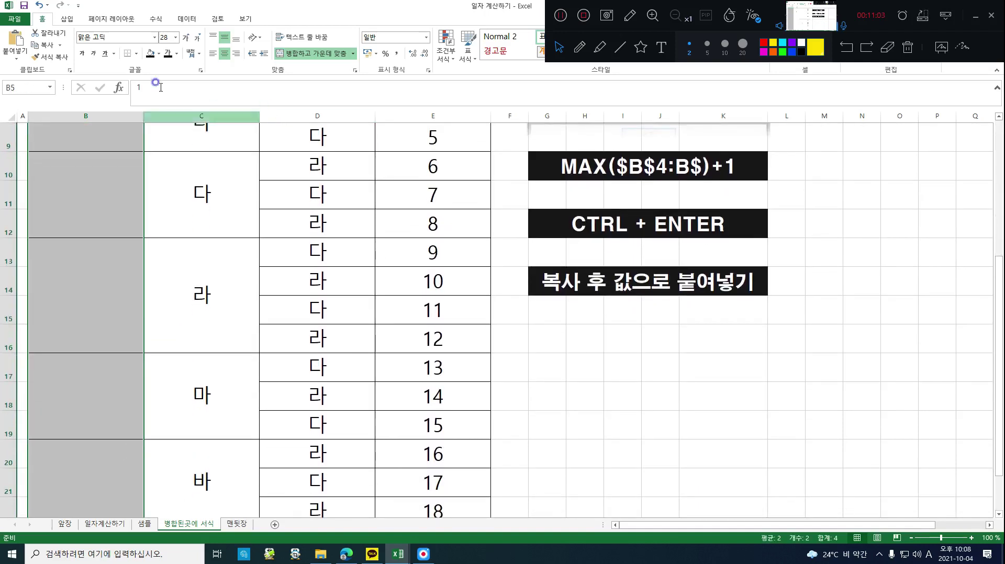
click(159, 54)
click(156, 73)
scroll(184, 336, up, 3)
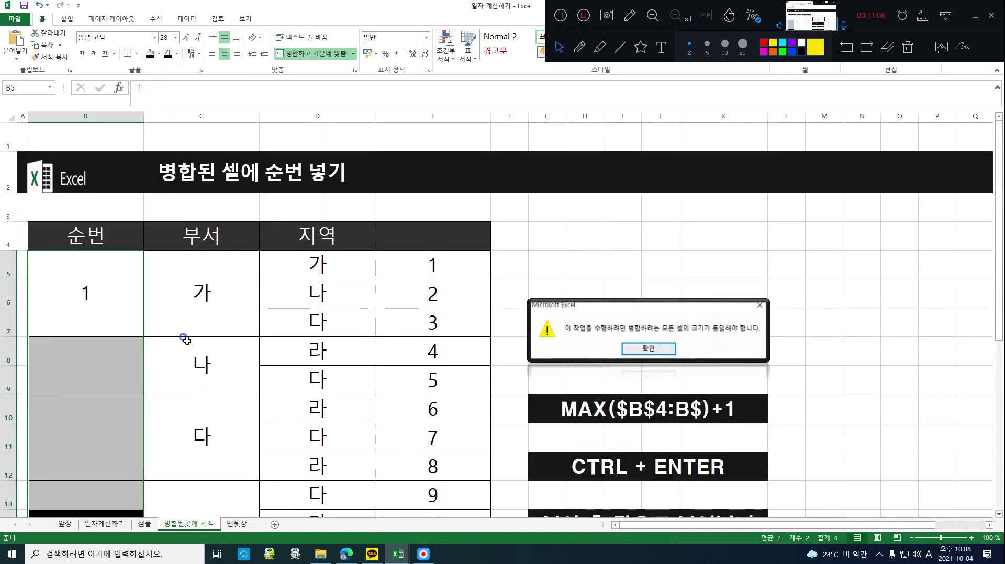
drag(72, 298, 77, 456)
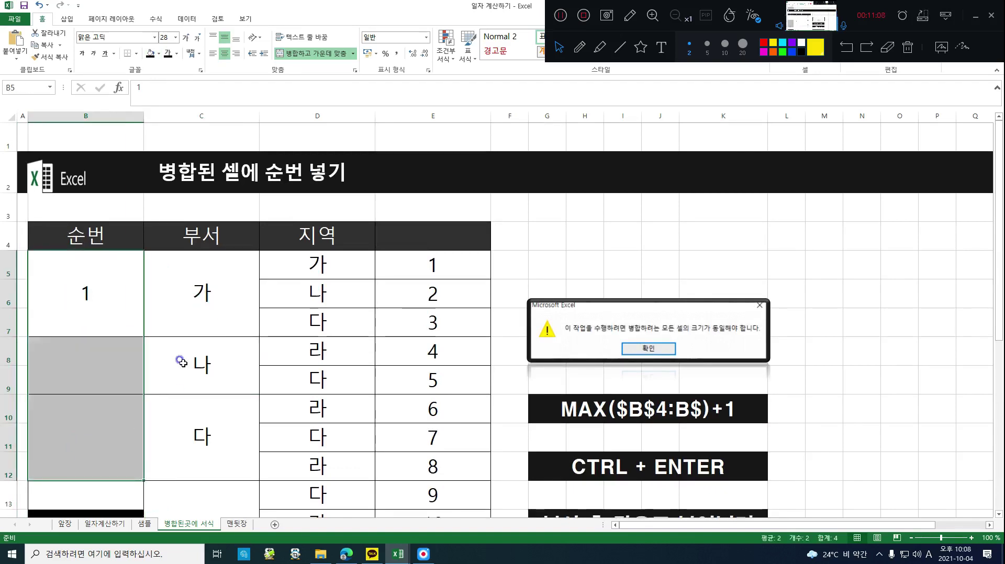
scroll(189, 356, down, 3)
click(149, 222)
scroll(150, 223, up, 2)
drag(139, 208, 152, 484)
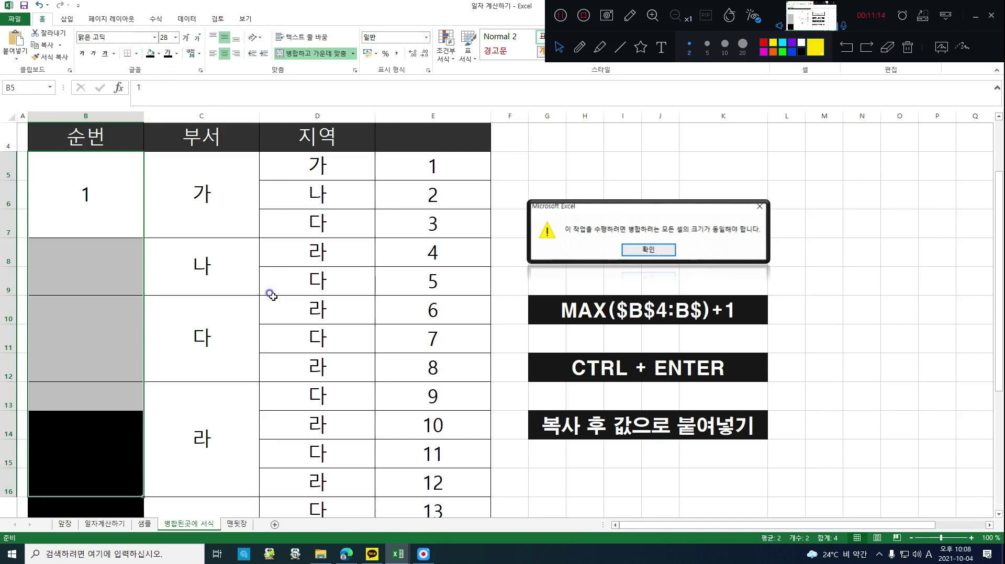
click(85, 190)
click(84, 259)
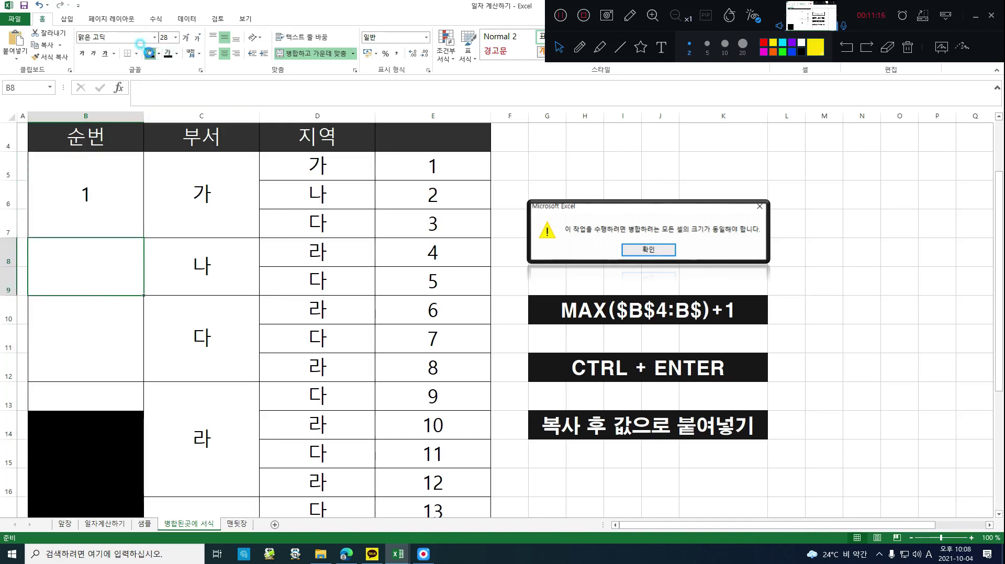
click(256, 366)
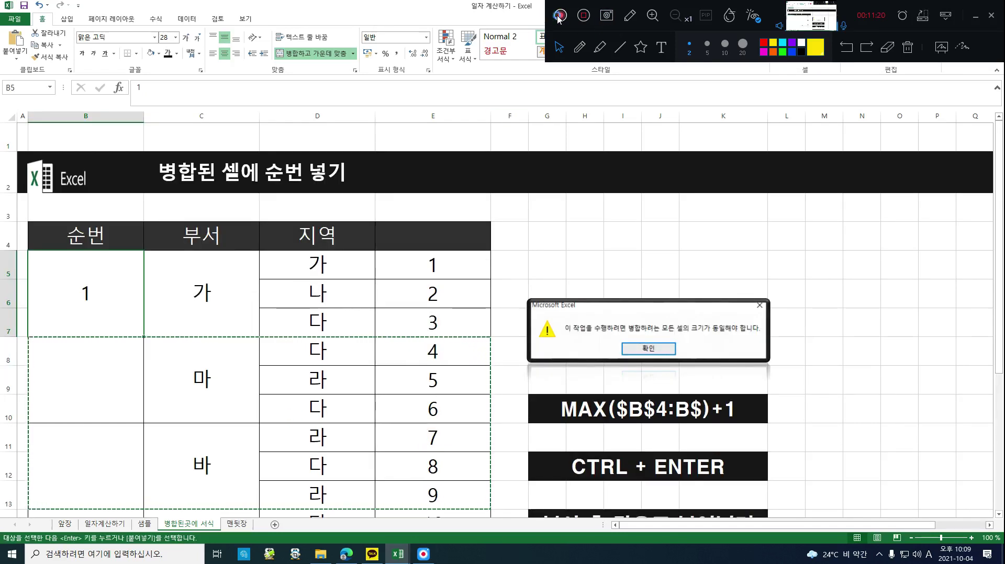
Cancel the pending copy selection and fill the 1 in B5 down through the equally sized merged cells to row 13
click(83, 298)
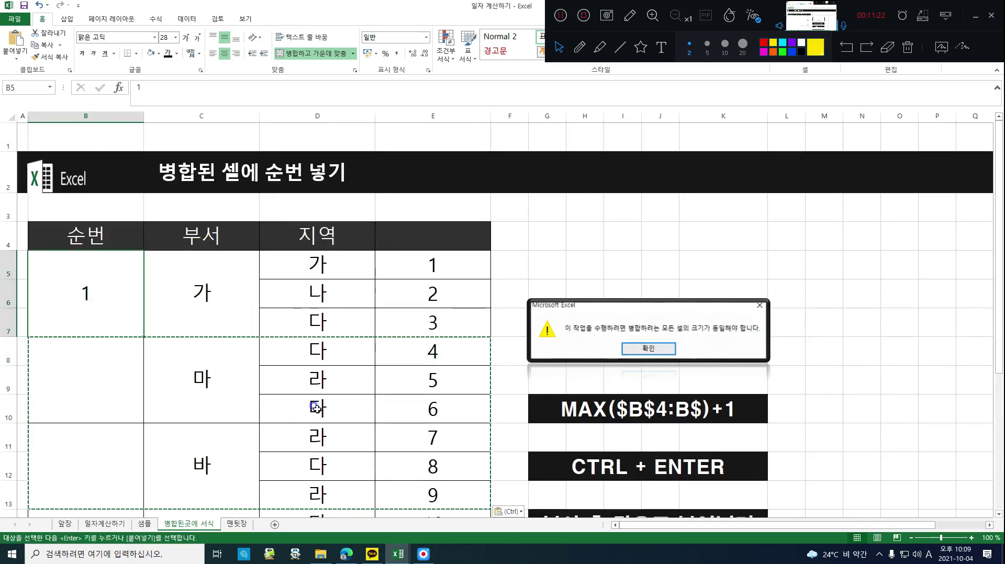
key(Escape)
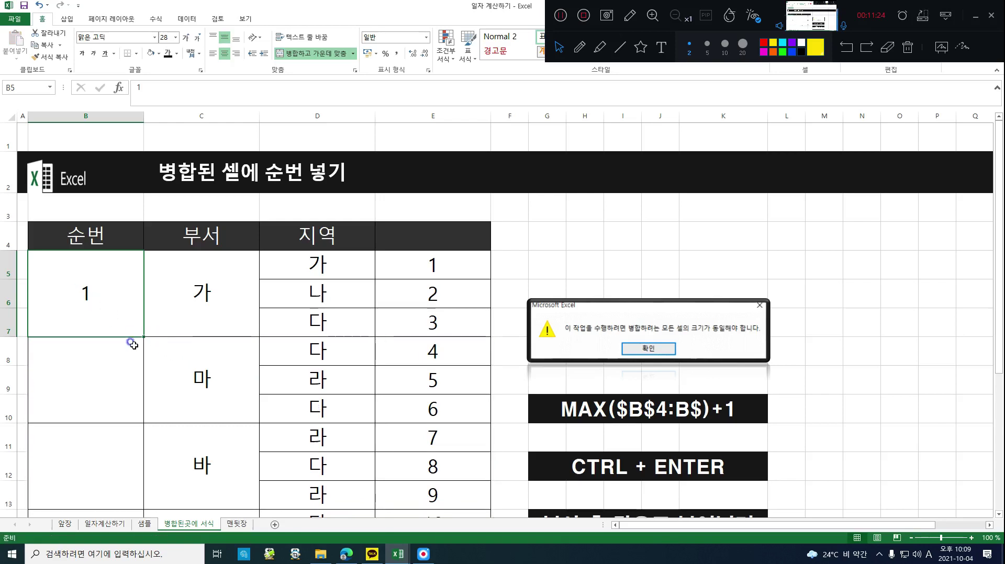
drag(143, 338, 139, 506)
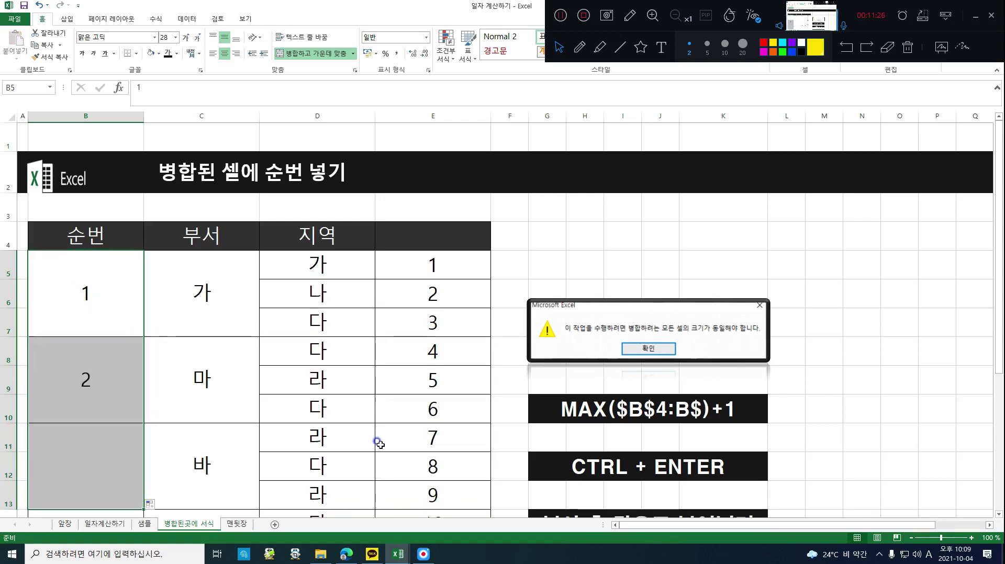
scroll(258, 381, down, 2)
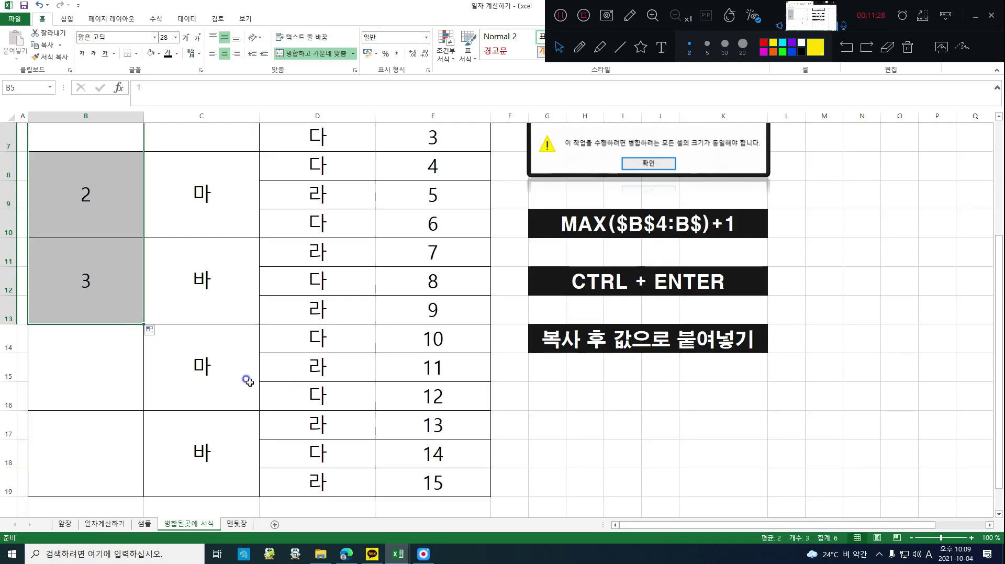
scroll(120, 313, up, 2)
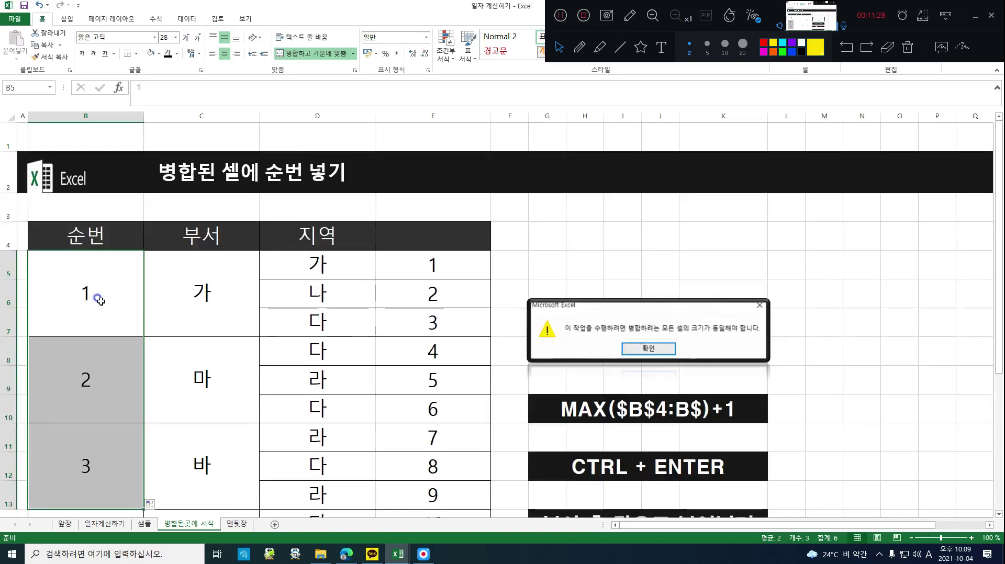
Clear the filled numbers from the merged 순번 cells B8 and B11
click(83, 392)
key(Delete)
shift+click(105, 455)
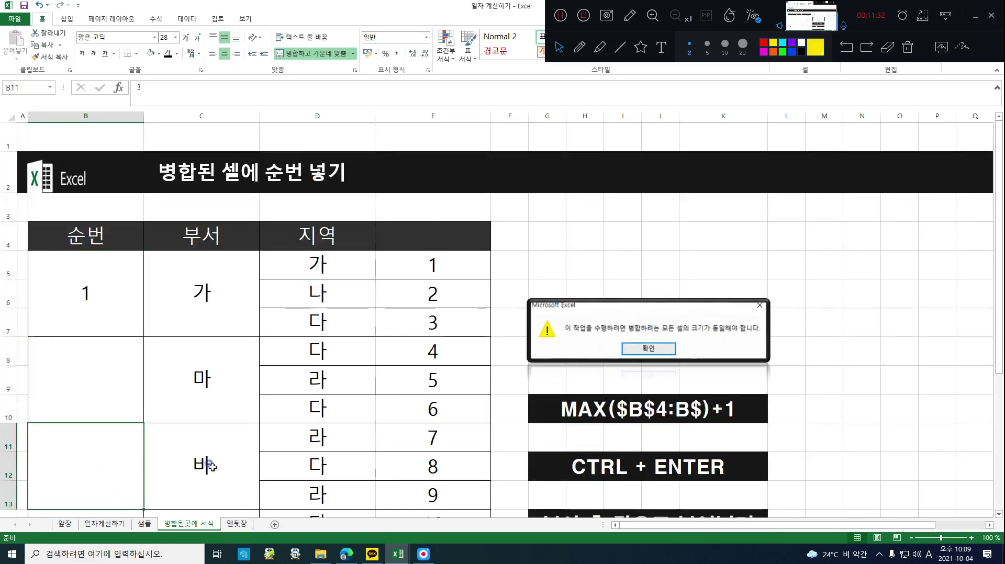
key(Delete)
click(168, 459)
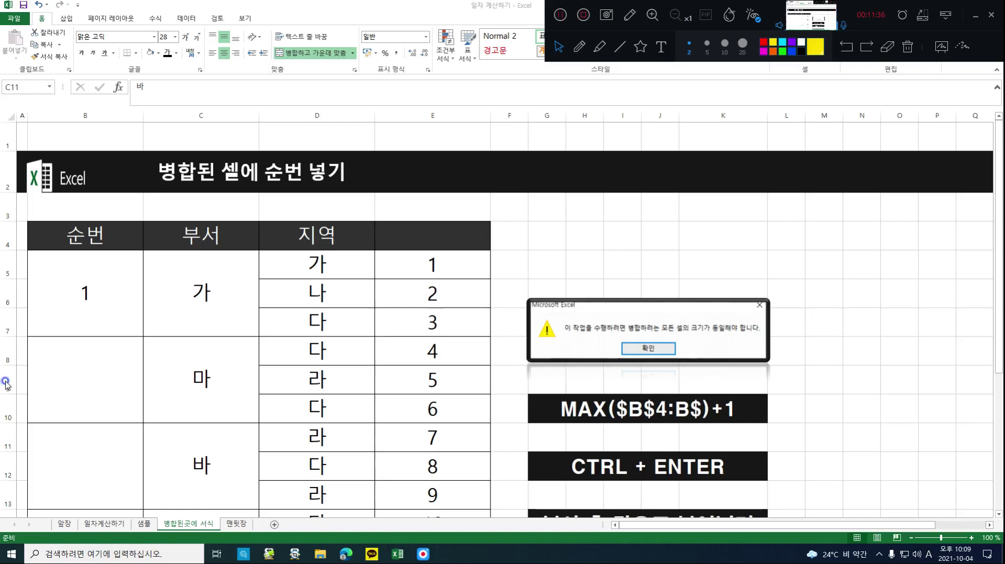
Delete row 9 from department 마 and try to fill the 1 in B5 down the 순번 column to row 13
right_click(7, 384)
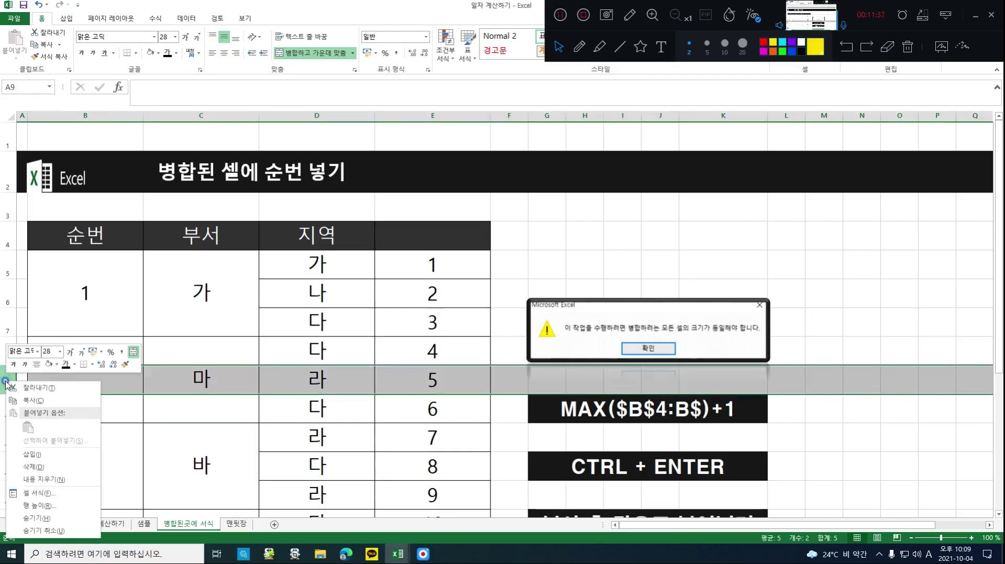
click(33, 467)
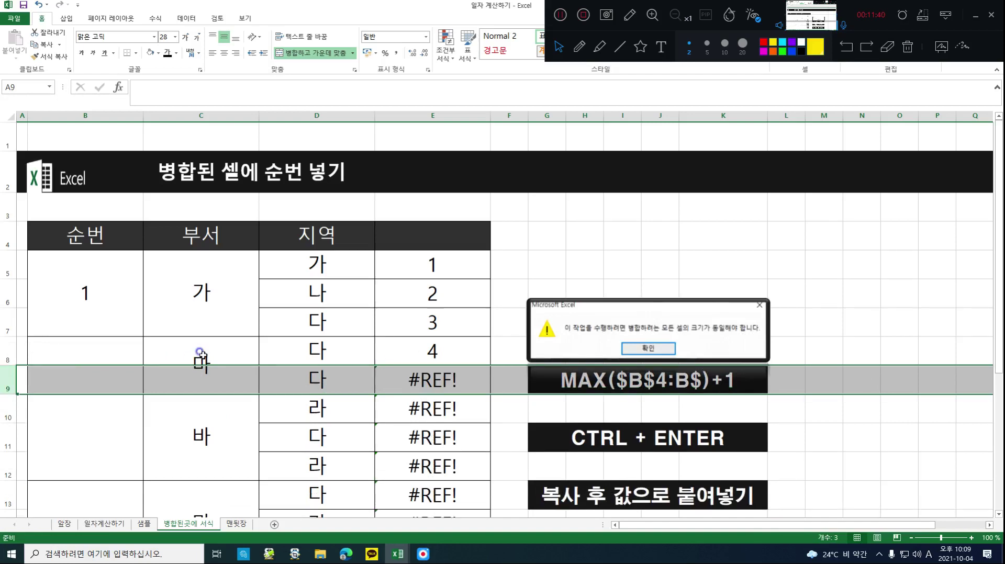
click(82, 298)
drag(137, 339, 133, 504)
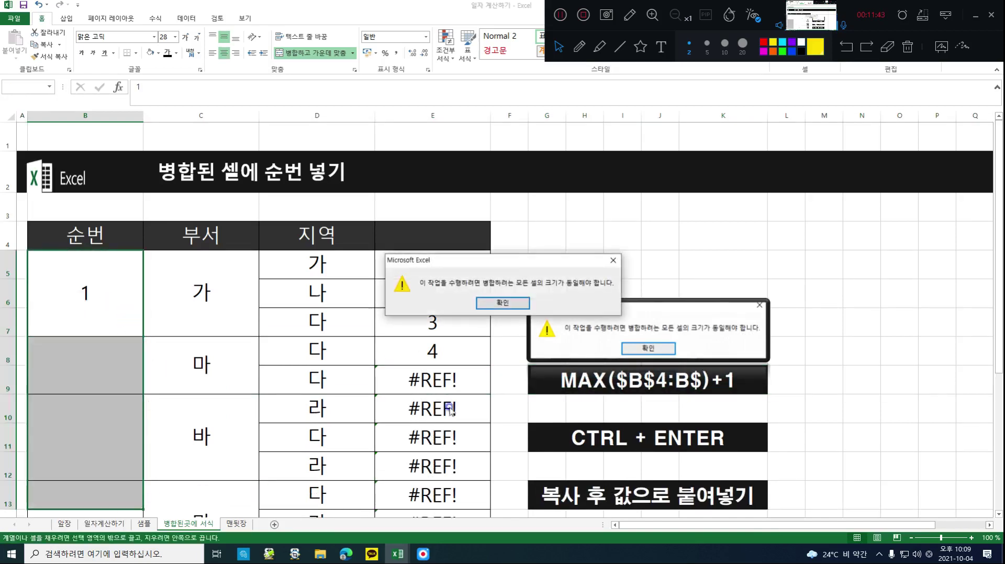
click(526, 308)
Refill the add-one formula down column E through E18 to replace the broken references
drag(442, 332, 452, 499)
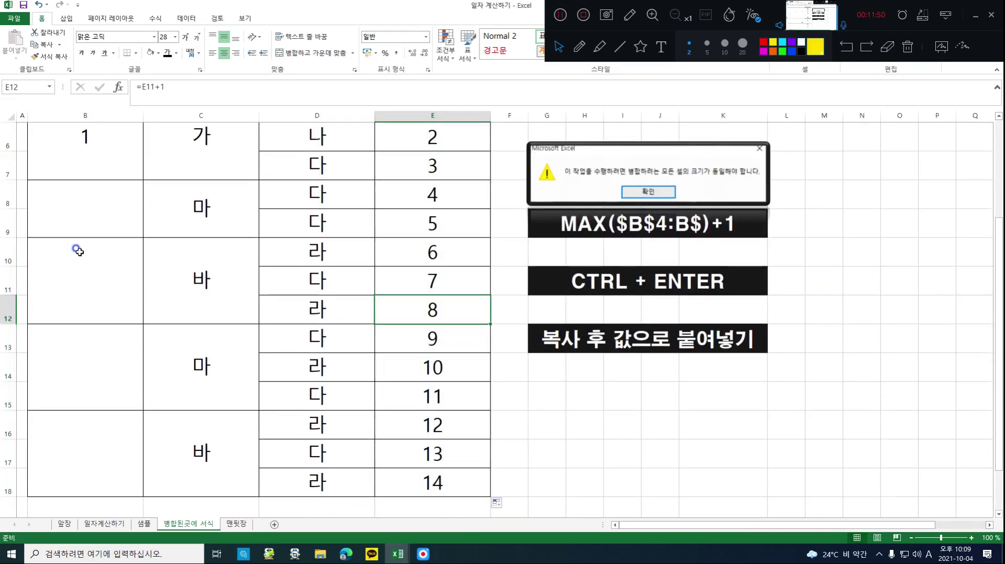
click(74, 282)
click(63, 399)
click(67, 444)
scroll(189, 458, up, 2)
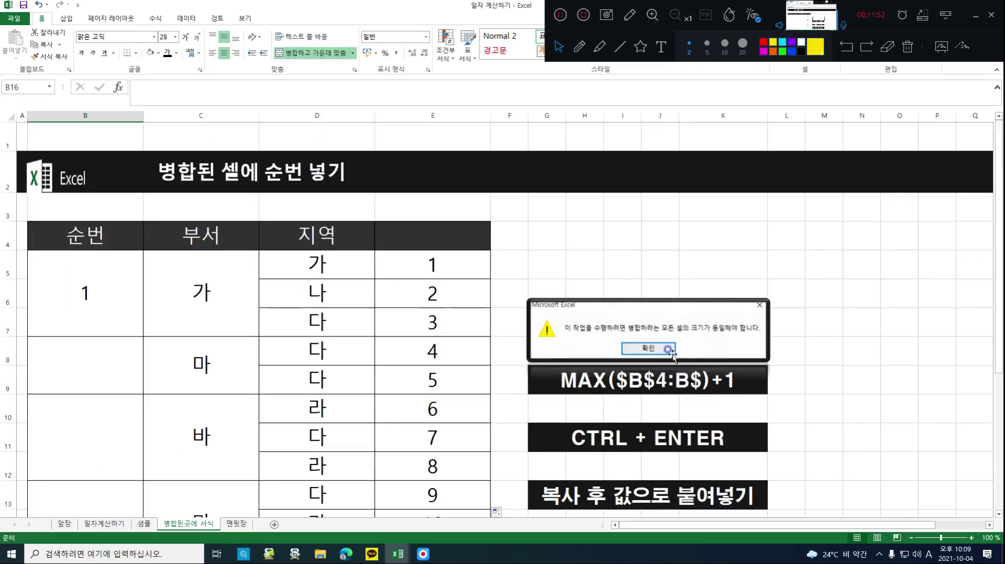
Clear the 1 from B5 and select all the merged 순번 cells from B5 to row 18
click(39, 268)
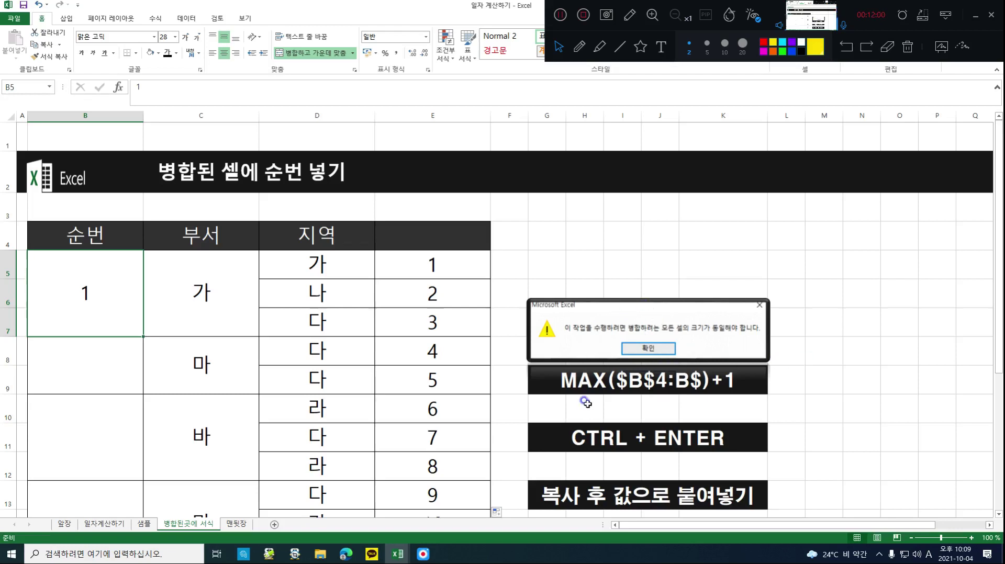
click(64, 377)
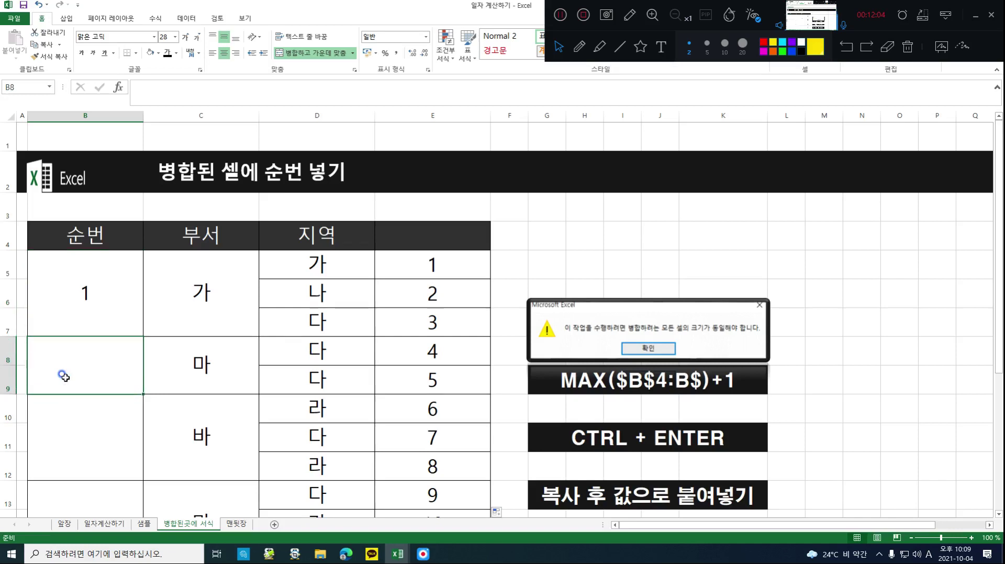
click(100, 310)
key(Delete)
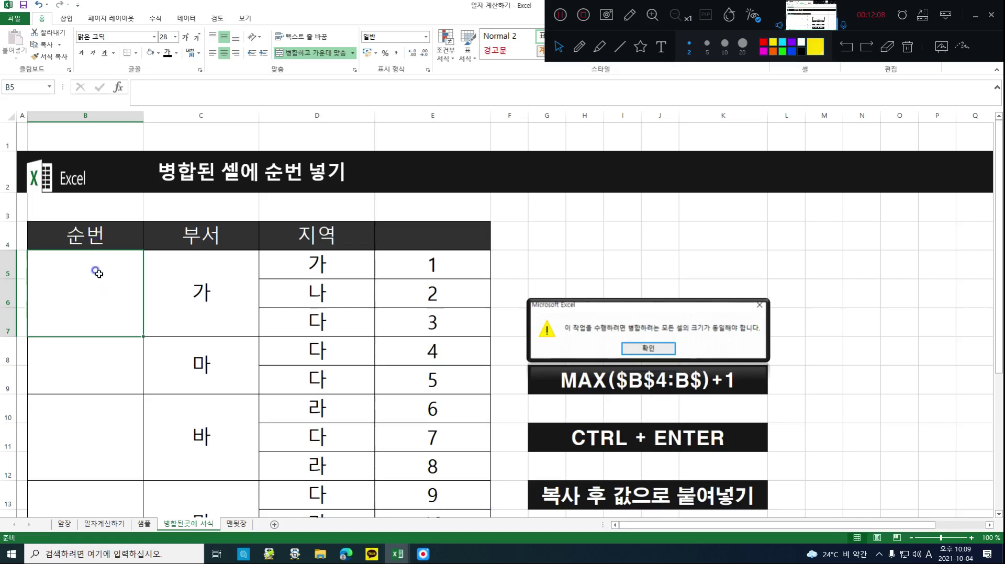
drag(97, 275, 116, 439)
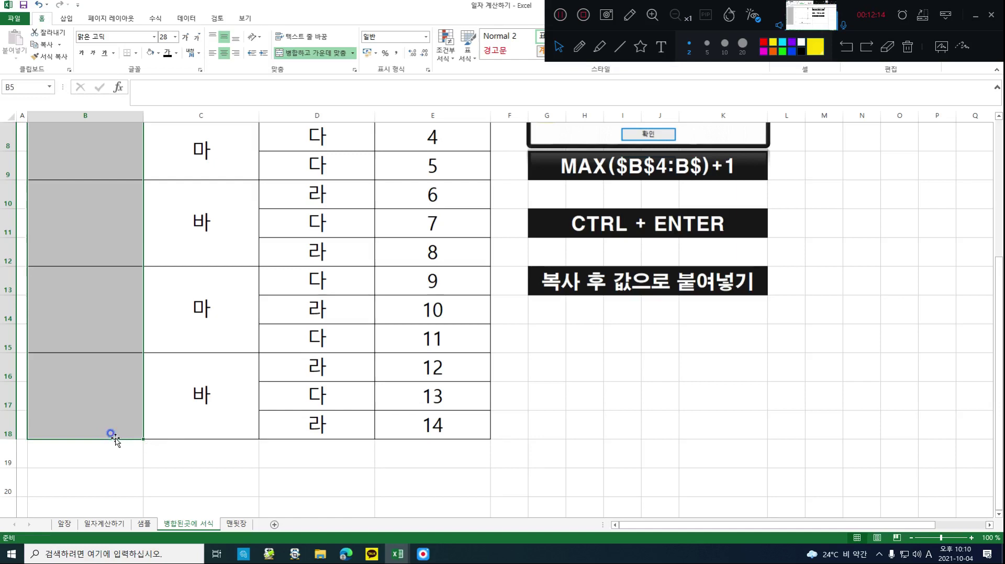
scroll(84, 341, up, 3)
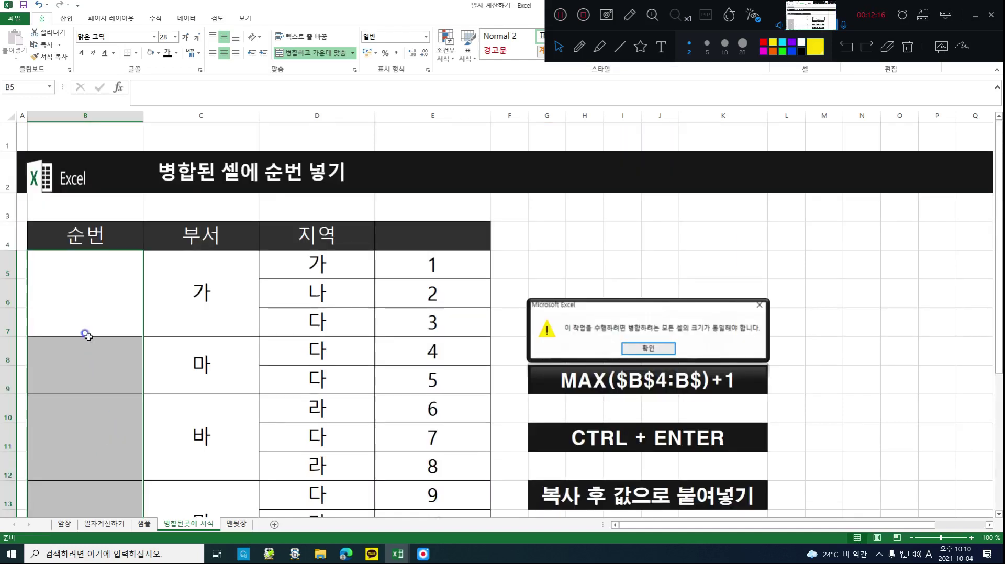
Start a MAX formula over the range B4:B4 in B5 with the merged 순번 cells selected
text(=)
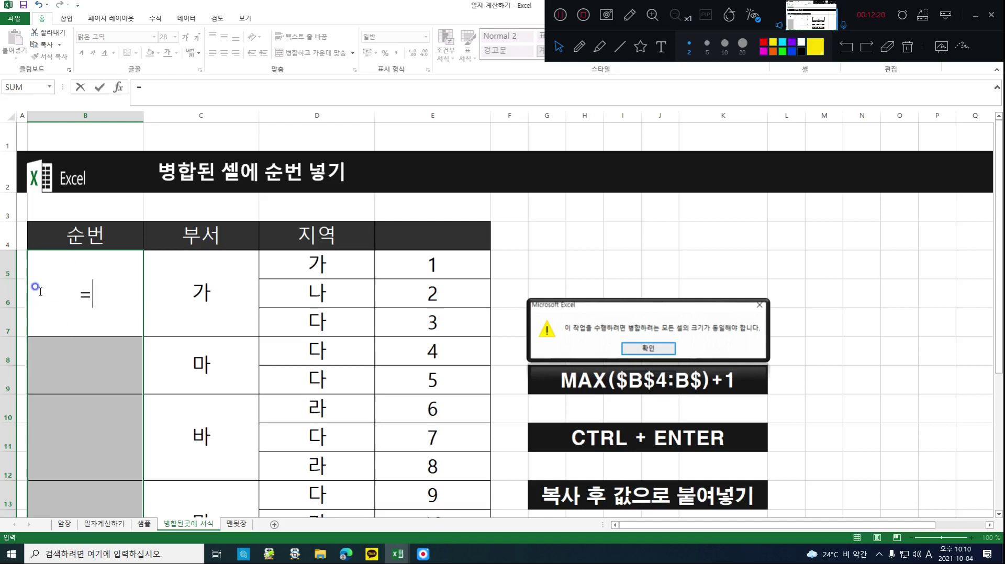
text(ma)
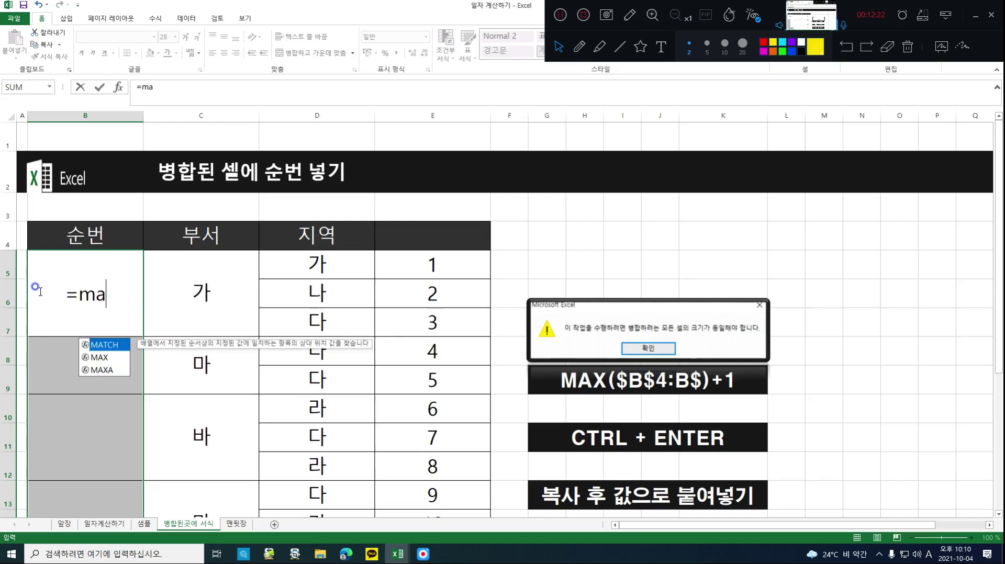
text(x()
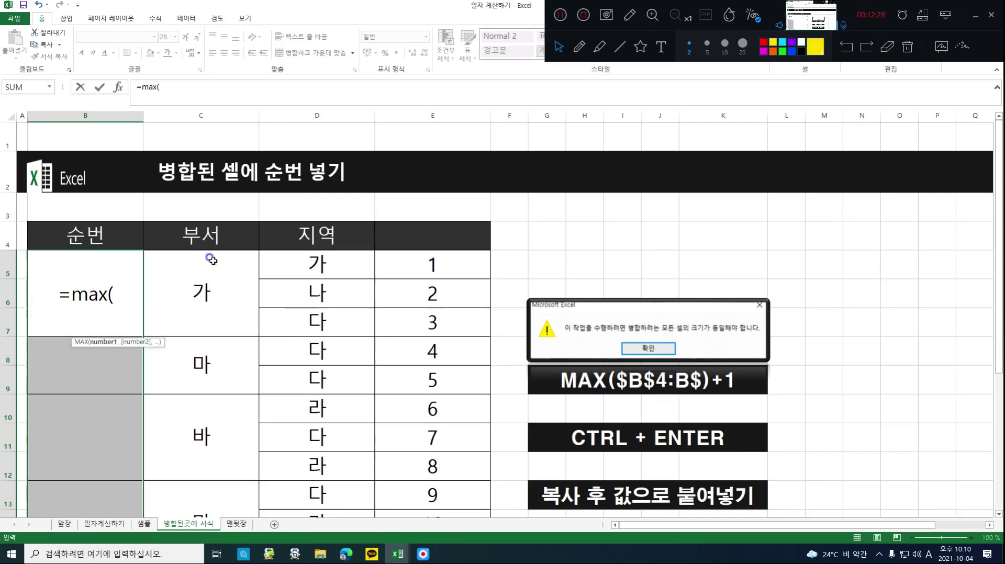
click(89, 238)
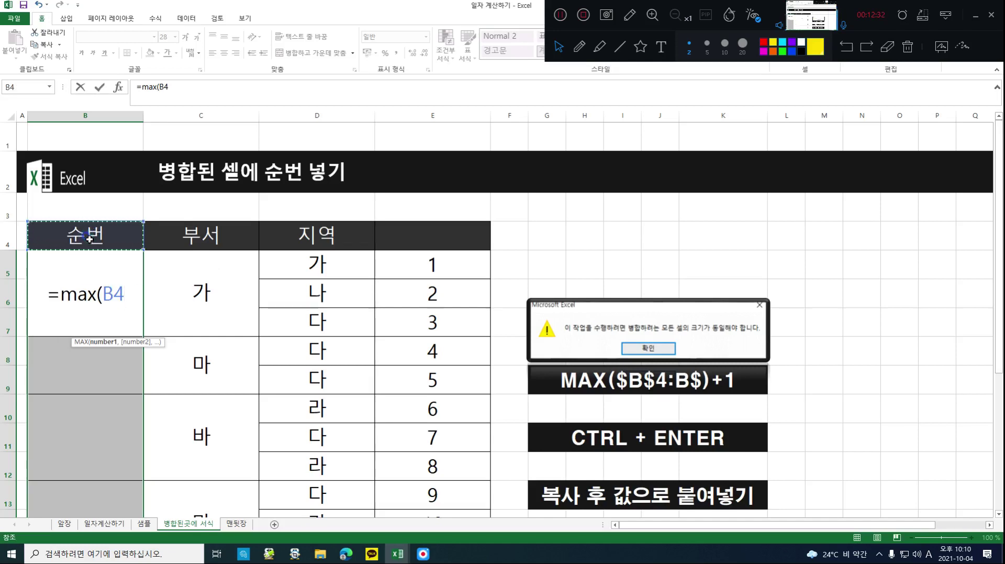
key(F8)
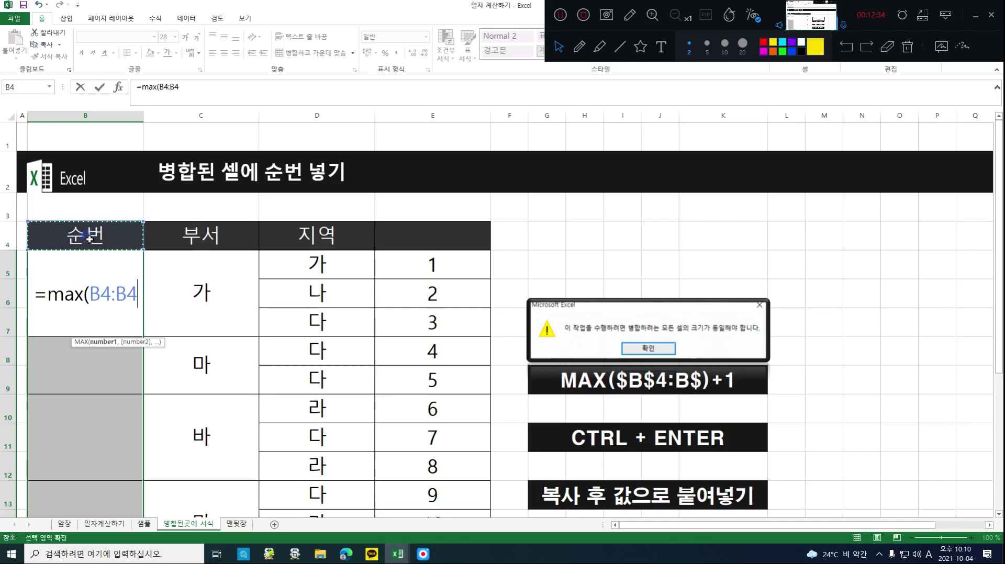
text())
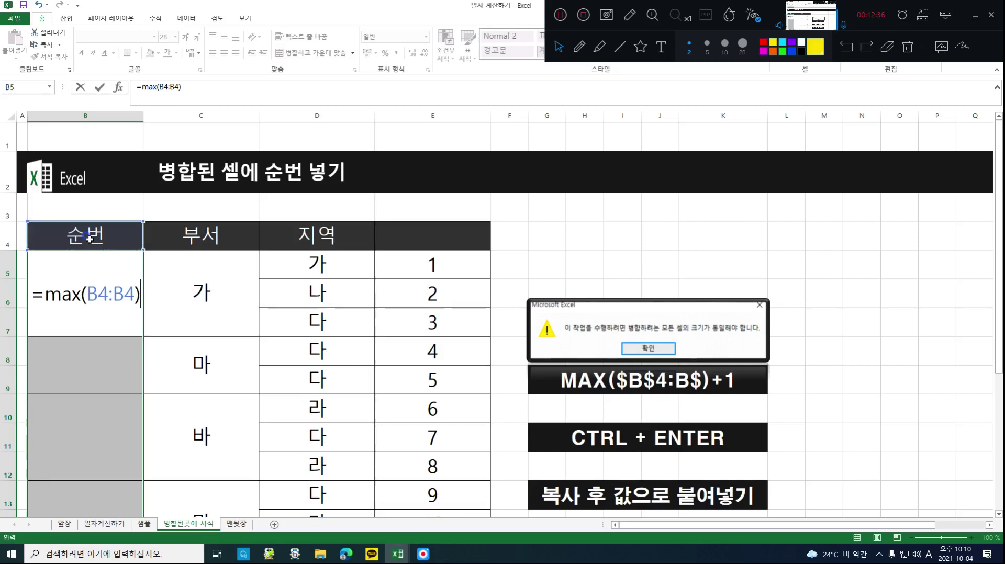
Make the first reference absolute, complete the formula as =MAX($B$4:B4)+1, and enter it in all selected 순번 cells
click(87, 294)
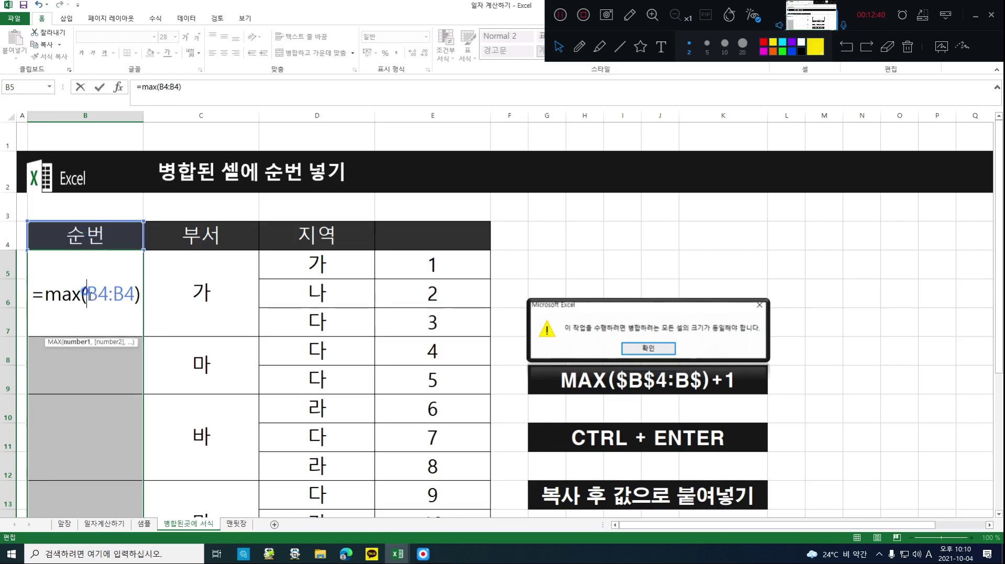
key(F4)
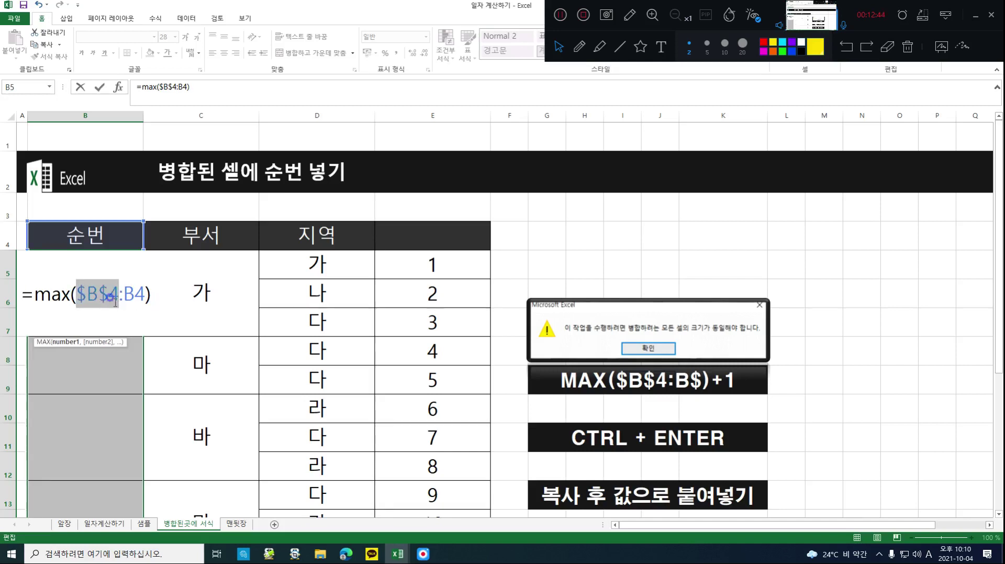
click(151, 296)
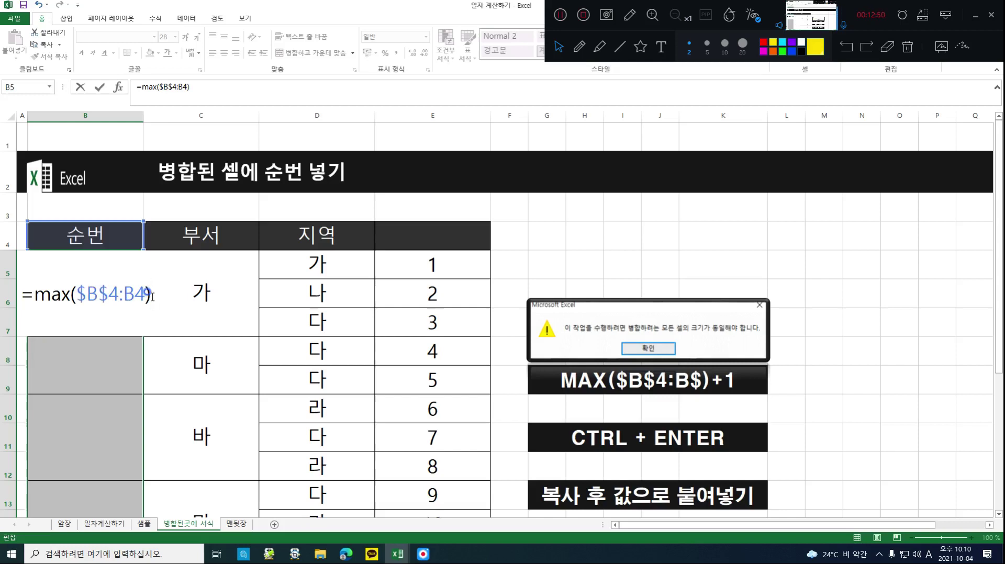
text(+)
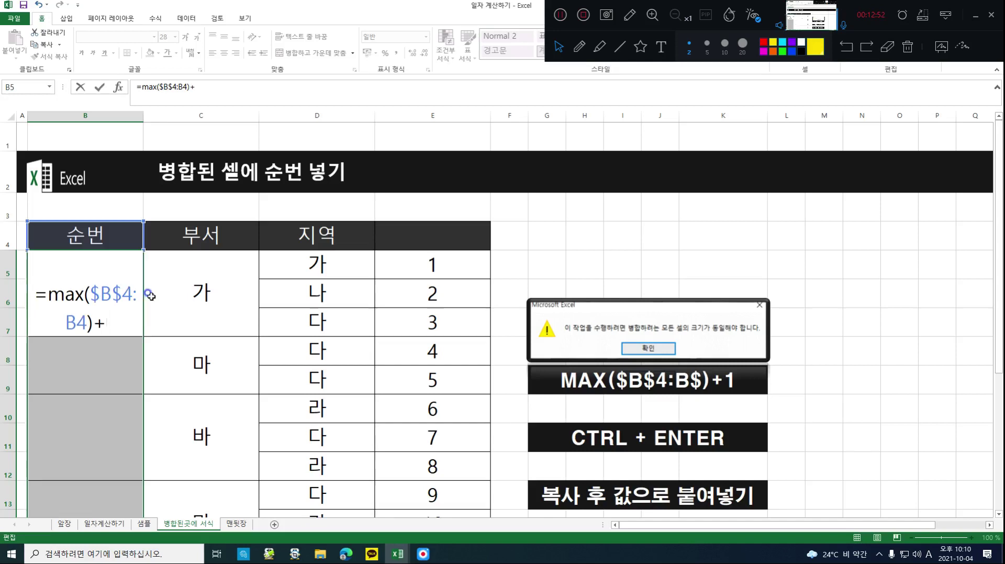
text(1)
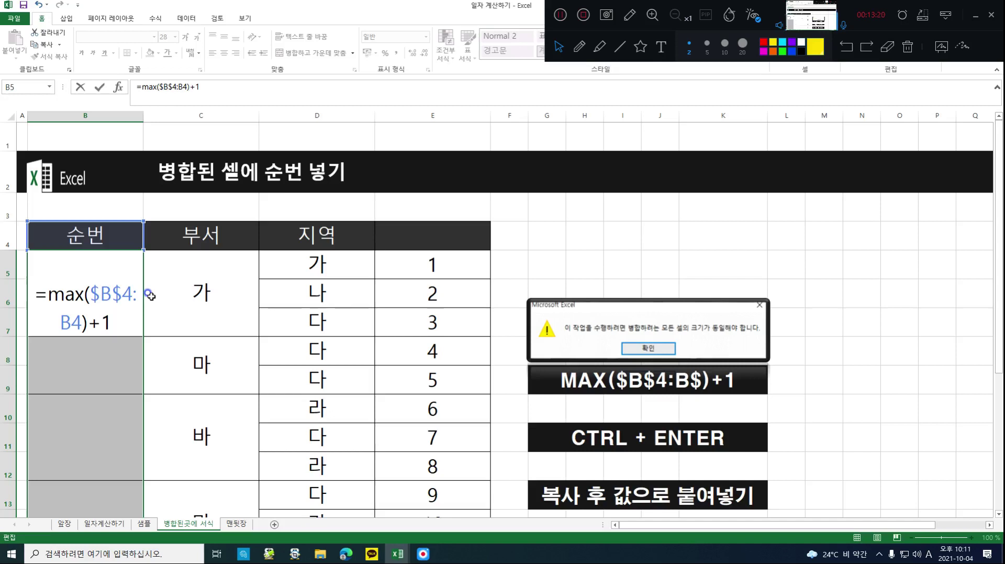
key(ctrl+Return)
Examine the MAX formula in each merged 순번 cell from B5 down to B16
scroll(148, 291, down, 2)
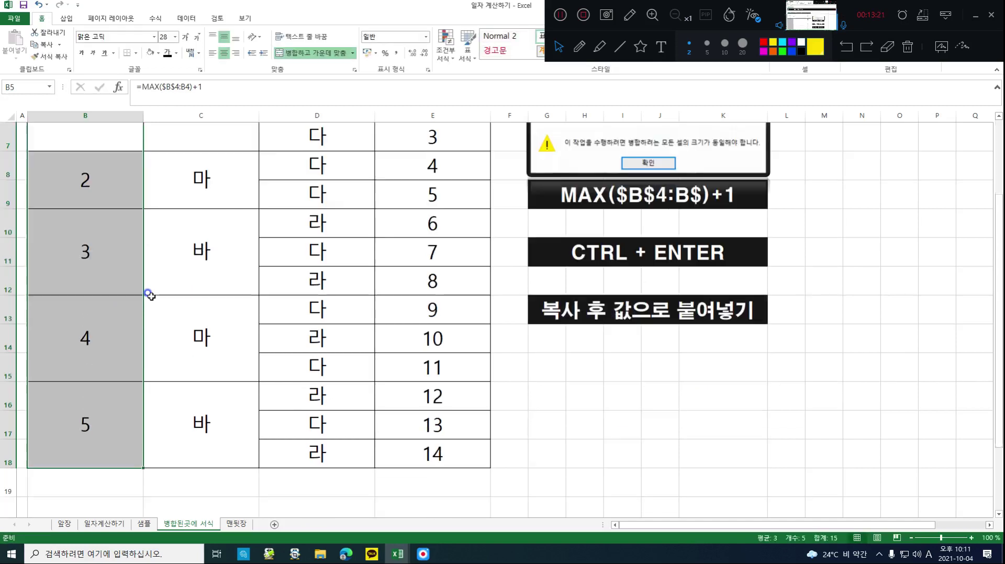
click(81, 419)
scroll(81, 418, up, 2)
click(80, 292)
click(98, 369)
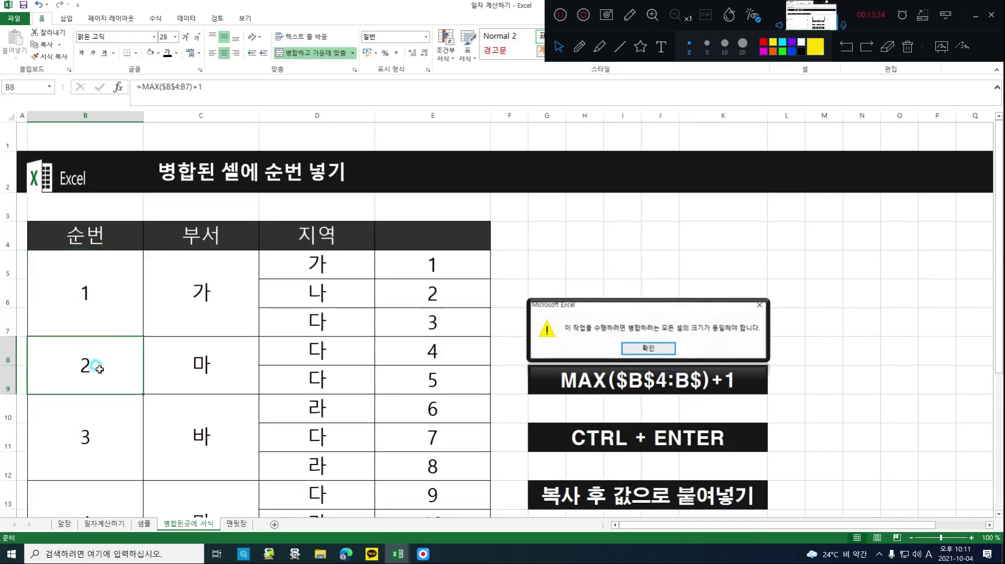
click(116, 476)
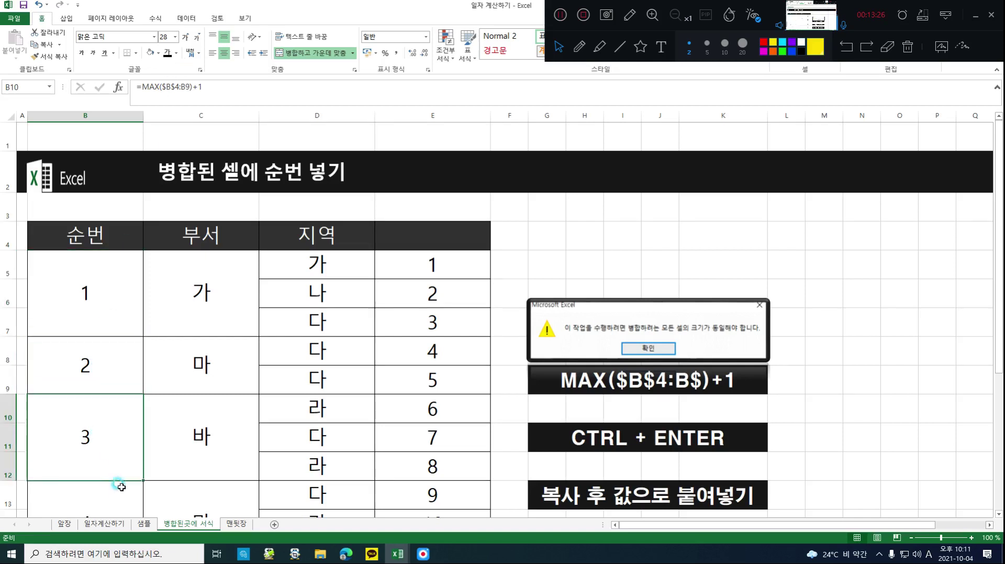
scroll(121, 450, down, 1)
click(85, 277)
click(83, 339)
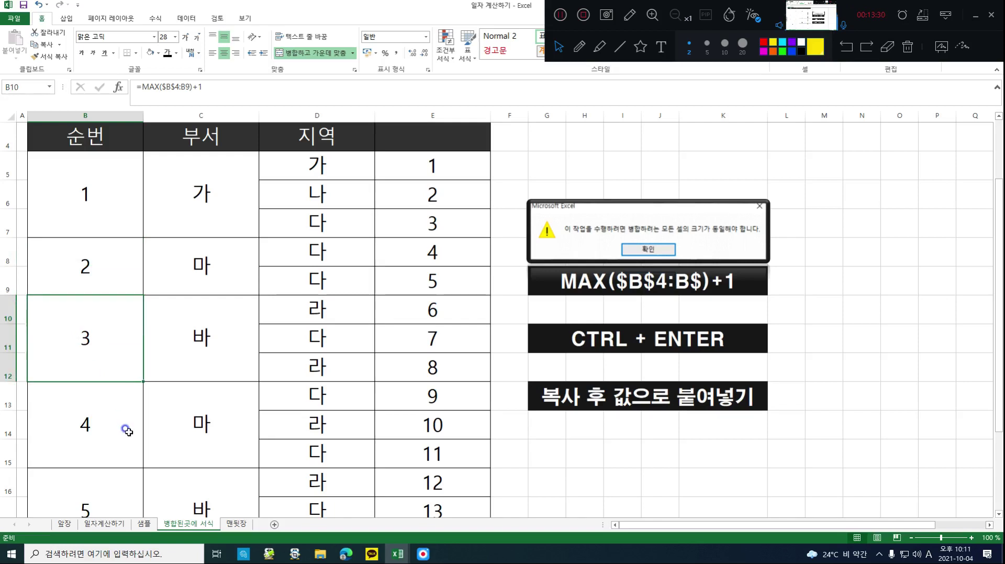
scroll(128, 427, down, 2)
click(99, 348)
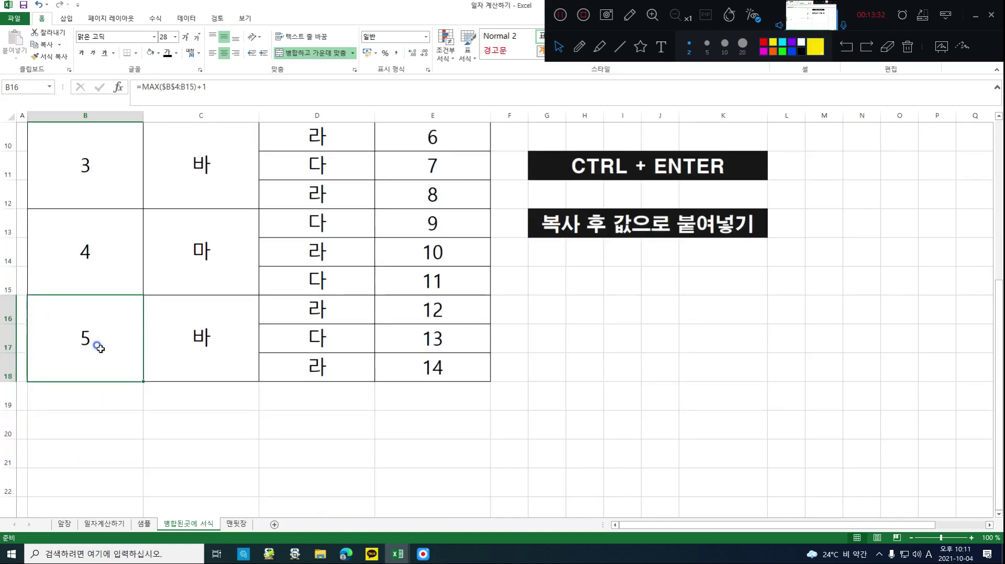
scroll(100, 348, up, 3)
click(76, 304)
click(97, 365)
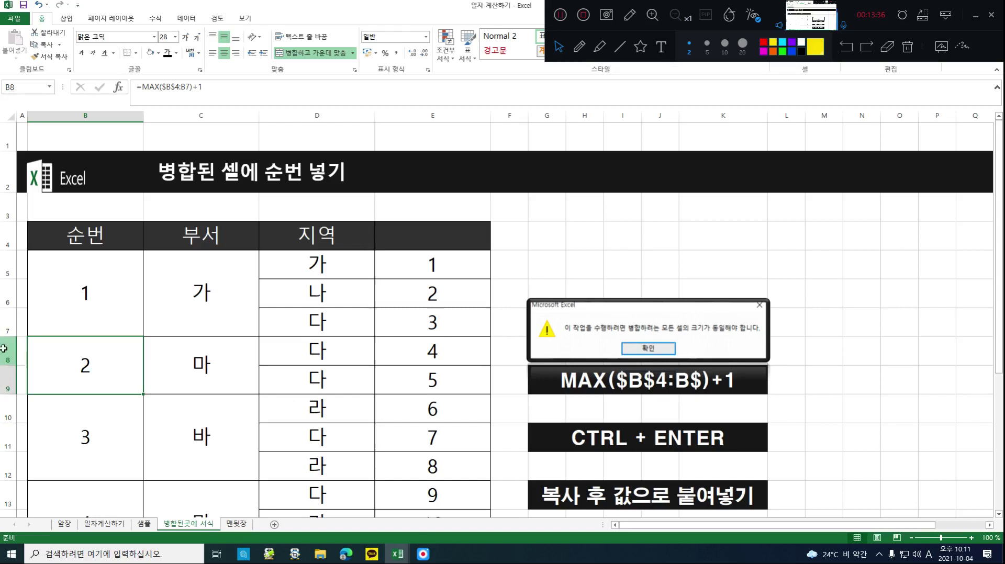
Clear the contents of rows 8 and 9 to test the automatic renumbering, and undo the clearing
drag(1, 348, 2, 375)
key(Delete)
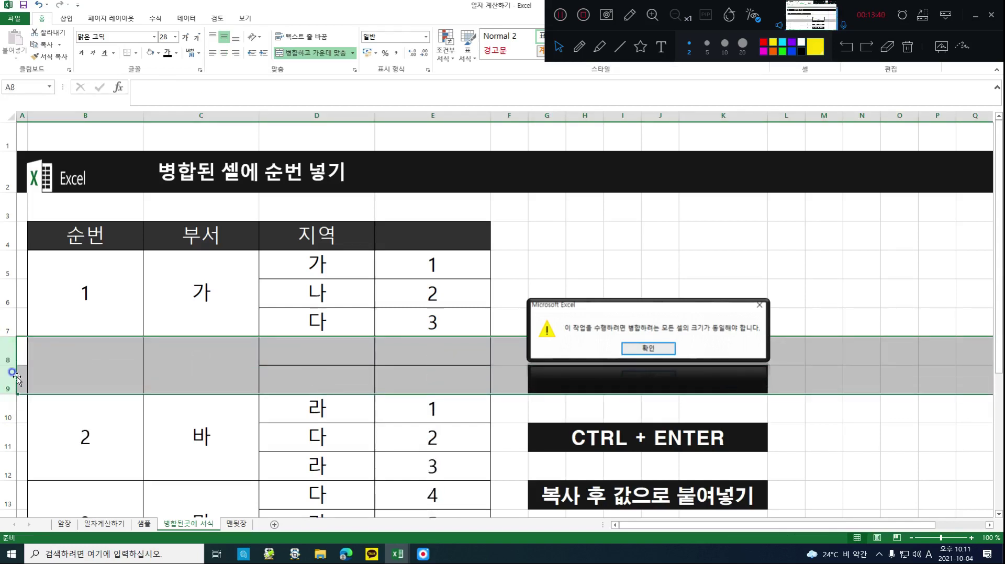
click(117, 457)
click(108, 369)
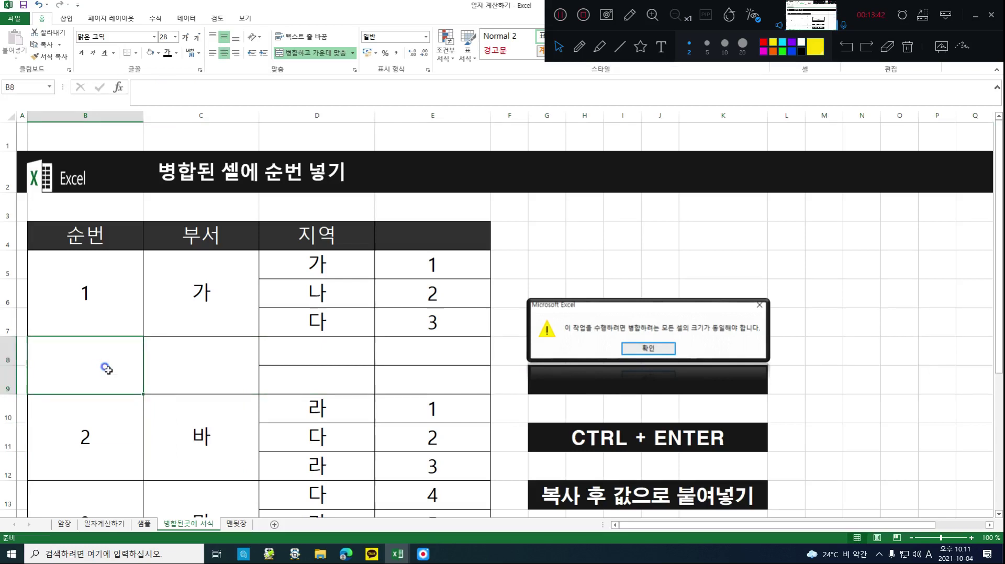
key(ctrl+z)
click(277, 339)
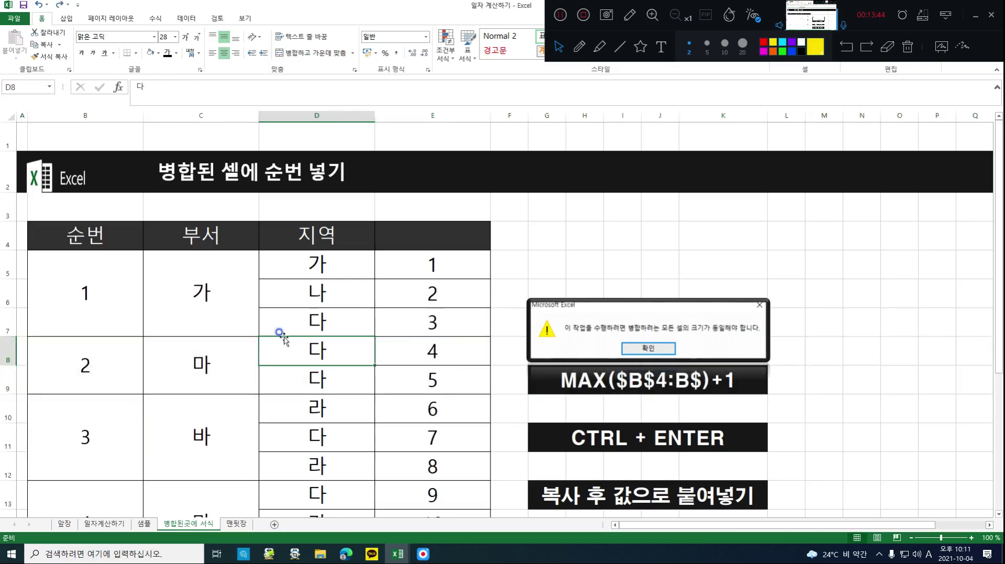
Copy the merged 순번 cells from B5 to row 18 and paste them back in place as values only
drag(124, 333, 120, 428)
scroll(89, 168, up, 2)
right_click(106, 262)
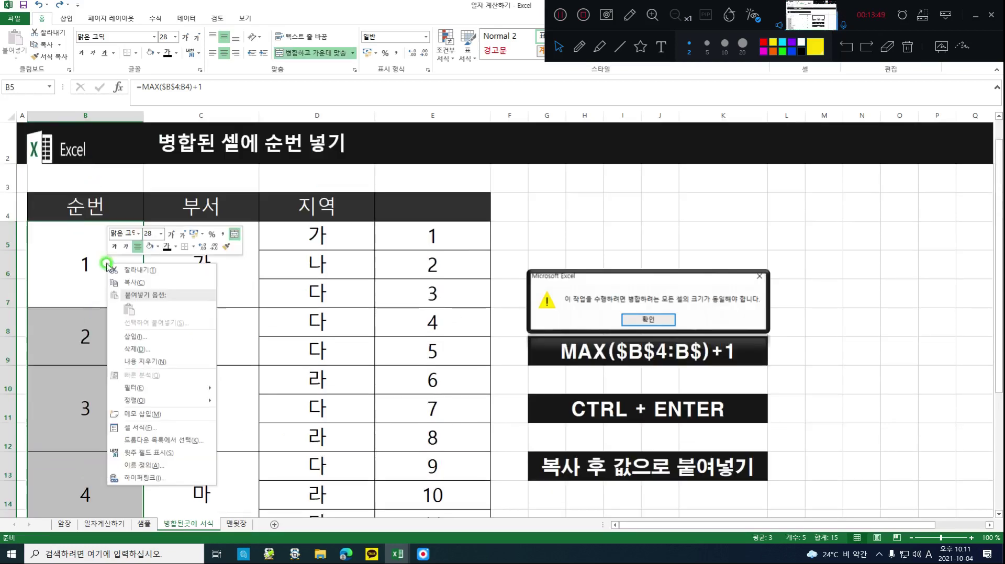
click(128, 283)
right_click(111, 261)
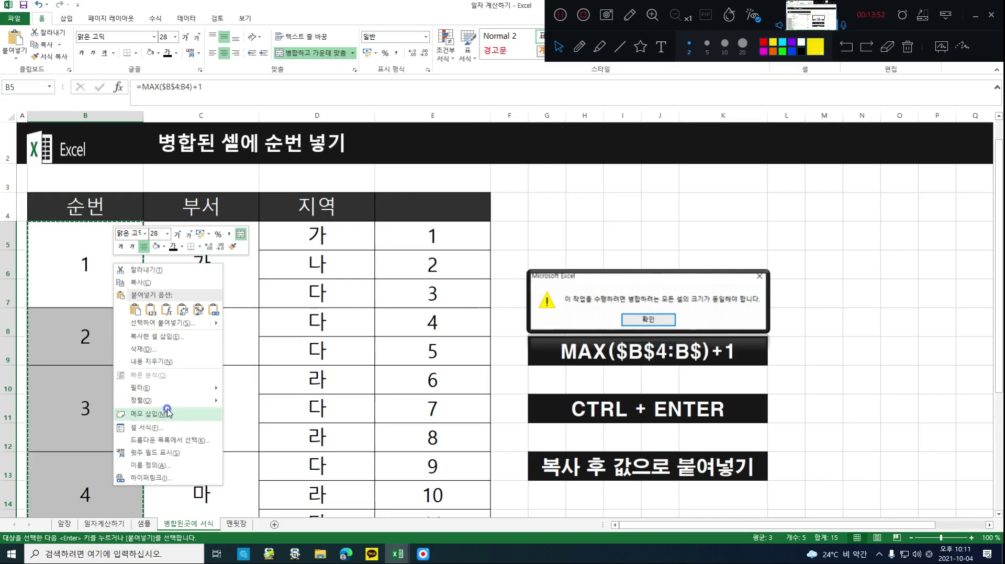
click(151, 312)
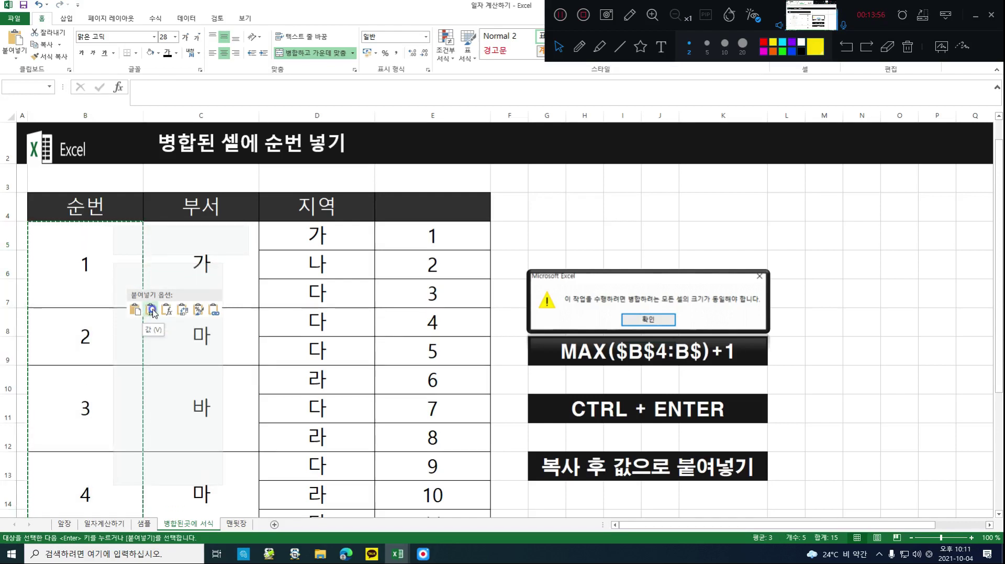
right_click(82, 265)
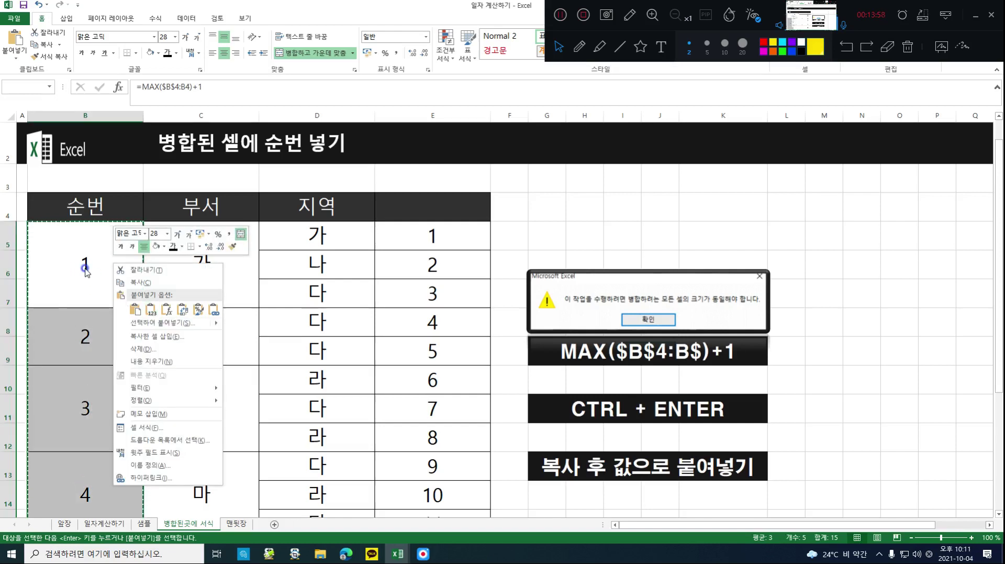
click(152, 323)
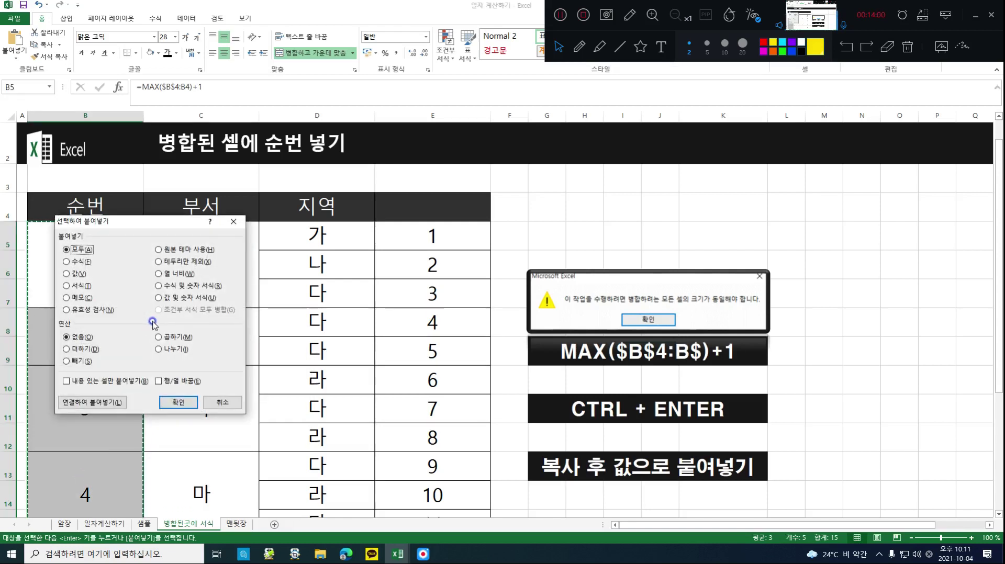
click(65, 274)
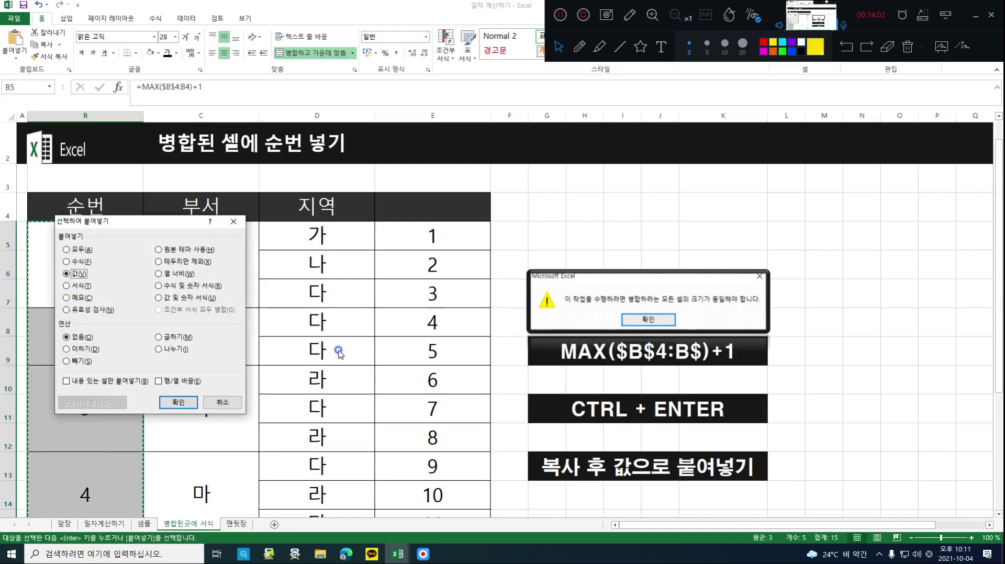
click(178, 402)
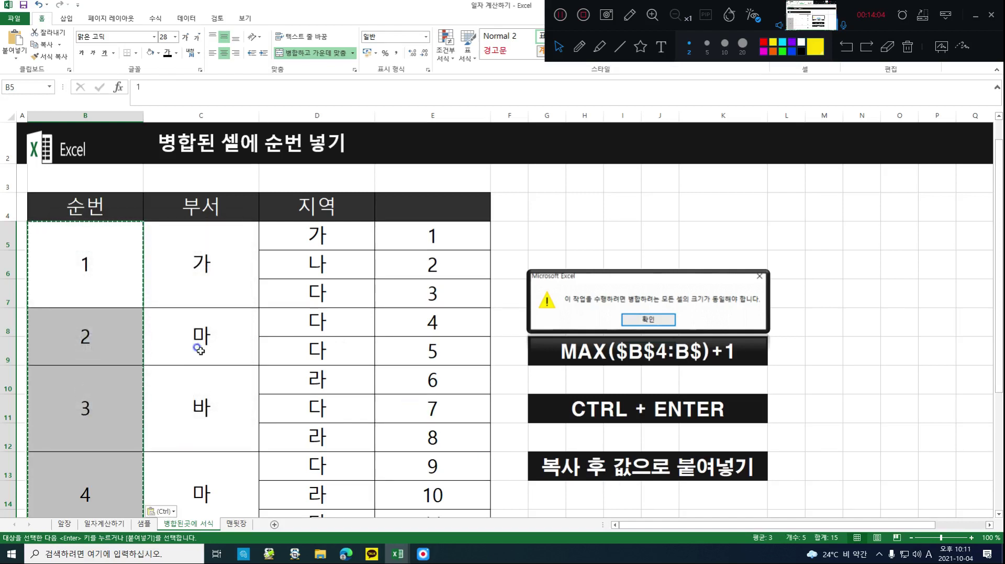
Open the cell format settings for the merged 순번 cells and close them without making changes
drag(91, 274, 99, 386)
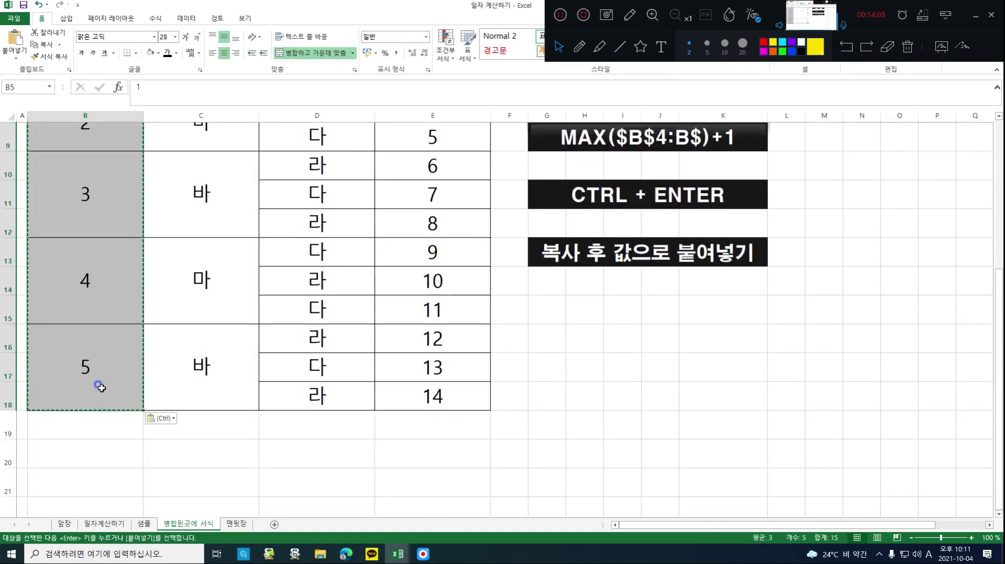
scroll(101, 387, up, 3)
key(ctrl+1)
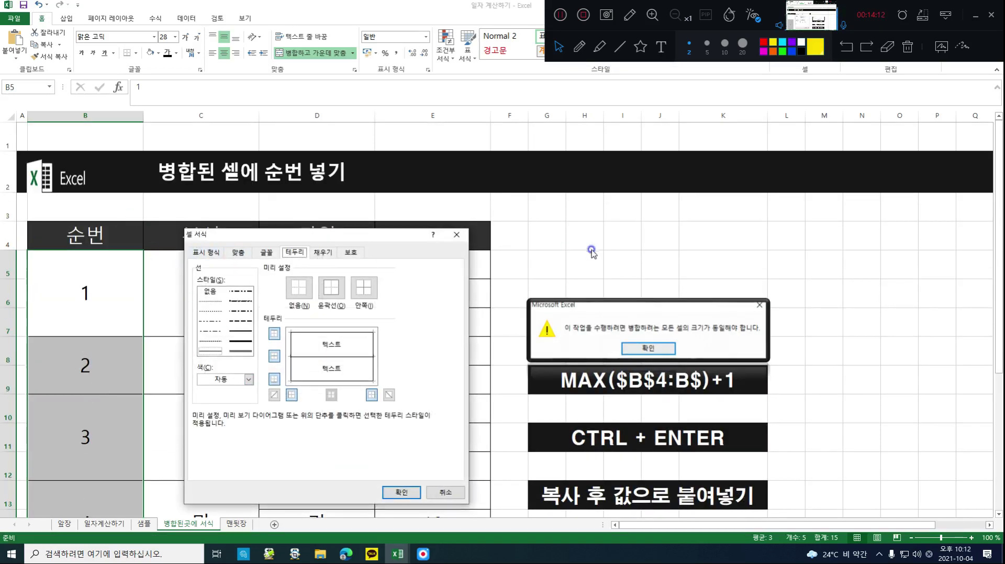
key(Escape)
Copy the CTRL + ENTER label from G11 to G15 and change the copy's text to "CTRL + 1"
click(658, 445)
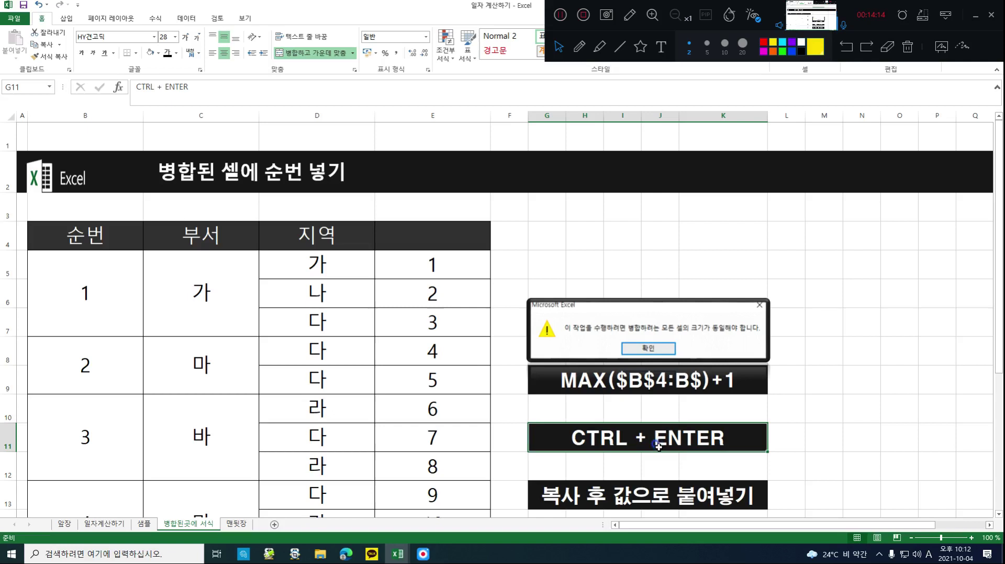
key(Return)
key(ctrl+c)
scroll(612, 446, down, 3)
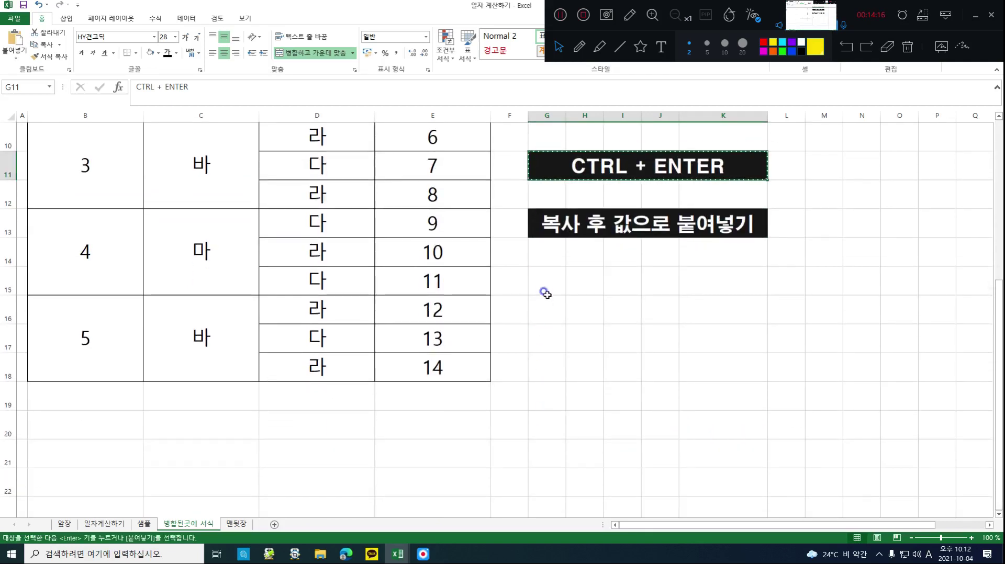
click(547, 289)
key(ctrl+v)
double_click(647, 281)
drag(652, 282, 752, 283)
text(1)
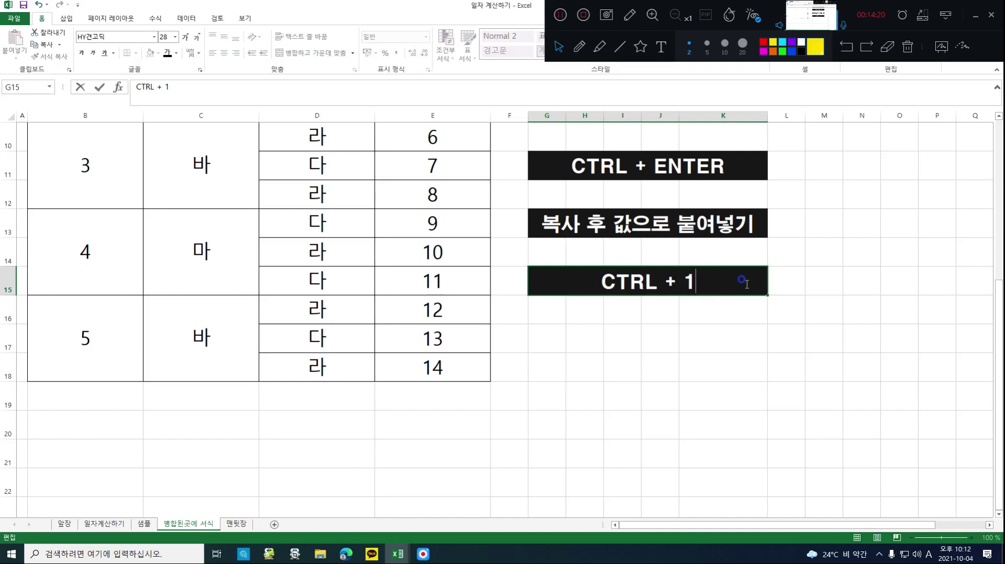
Enter the description "셀서식" in L15 beside the CTRL + 1 label
click(786, 285)
text(tpf)
key(BackSpace)
key(BackSpace)
key(BackSpace)
key(Hangul)
text(셀서식)
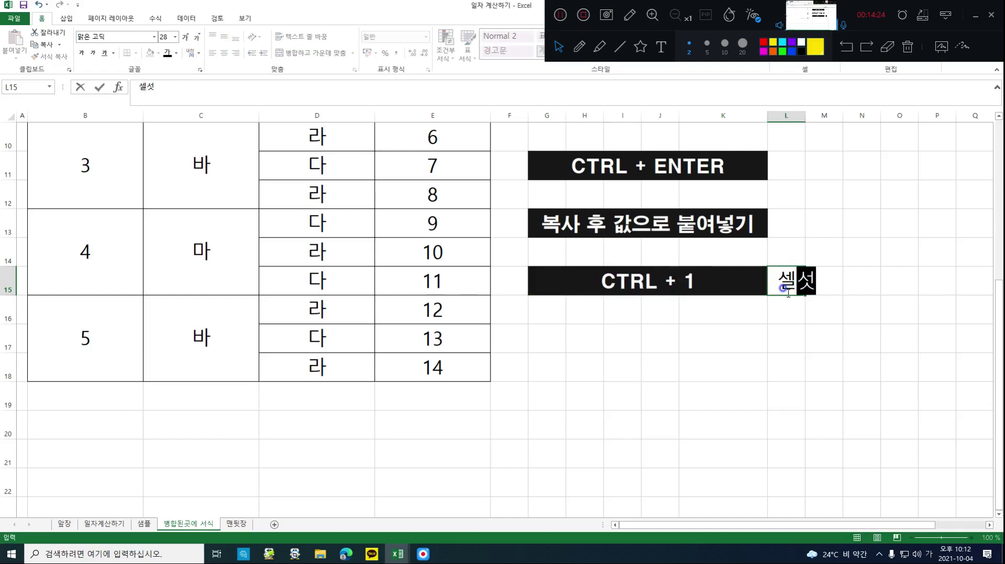
Enter the description "수식 붙여넣기" in L11 beside the CTRL + ENTER label
key(Up)
key(Up)
key(Up)
key(Up)
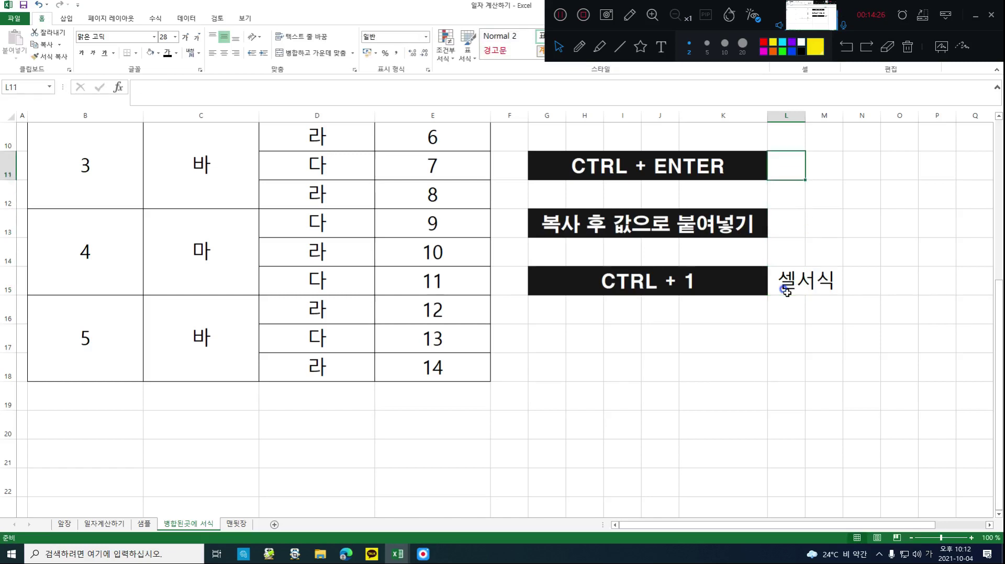
text(수식 붙여)
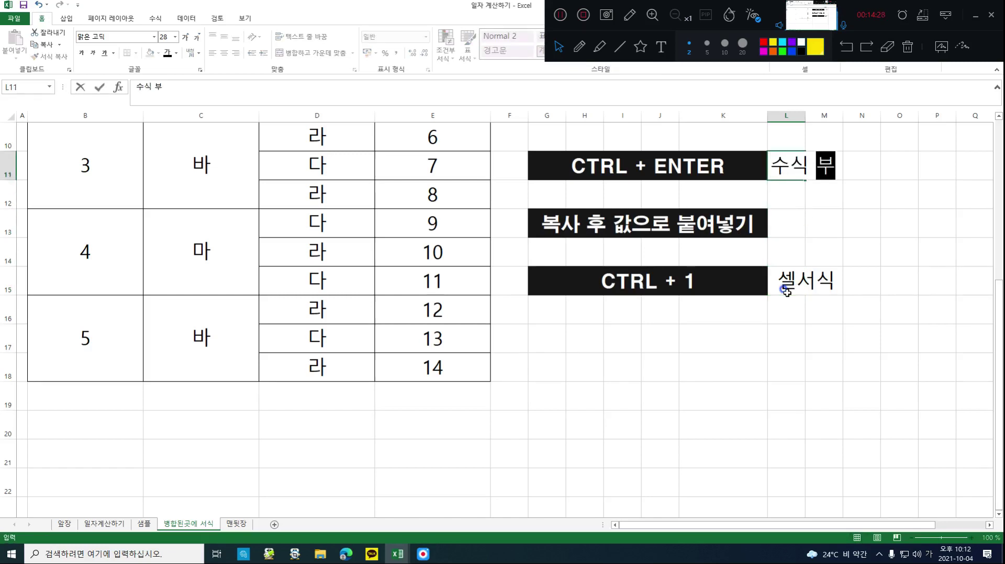
text(넣기)
key(Return)
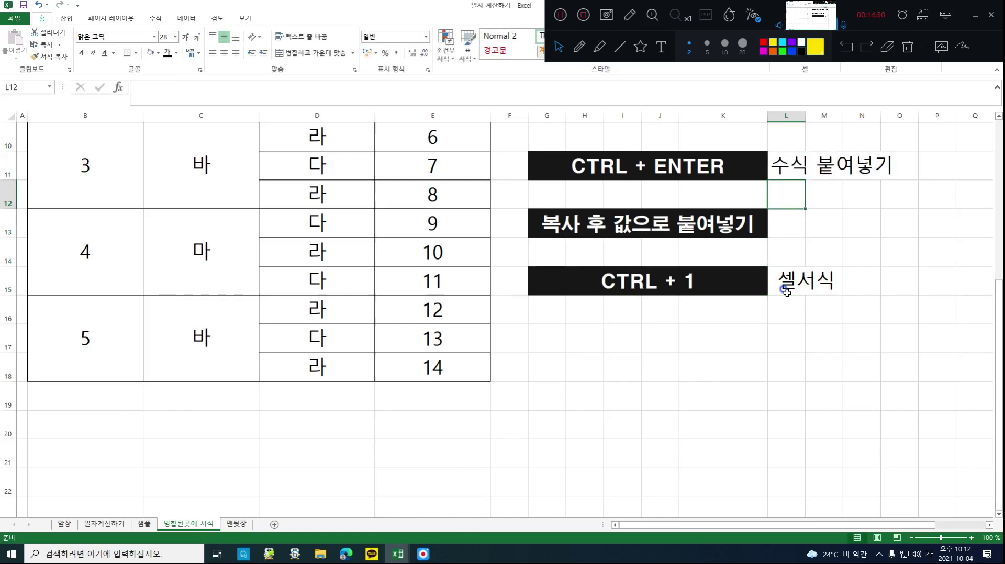
Move the picture of the merged-cell warning slightly upward, clear of the MAX formula label
scroll(998, 224, up, 3)
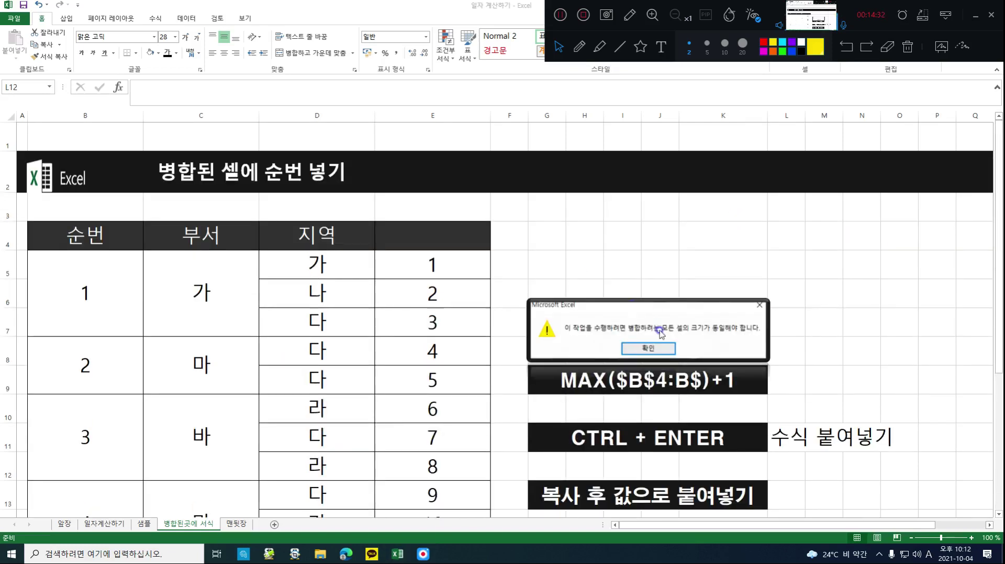
drag(606, 320, 607, 297)
click(830, 348)
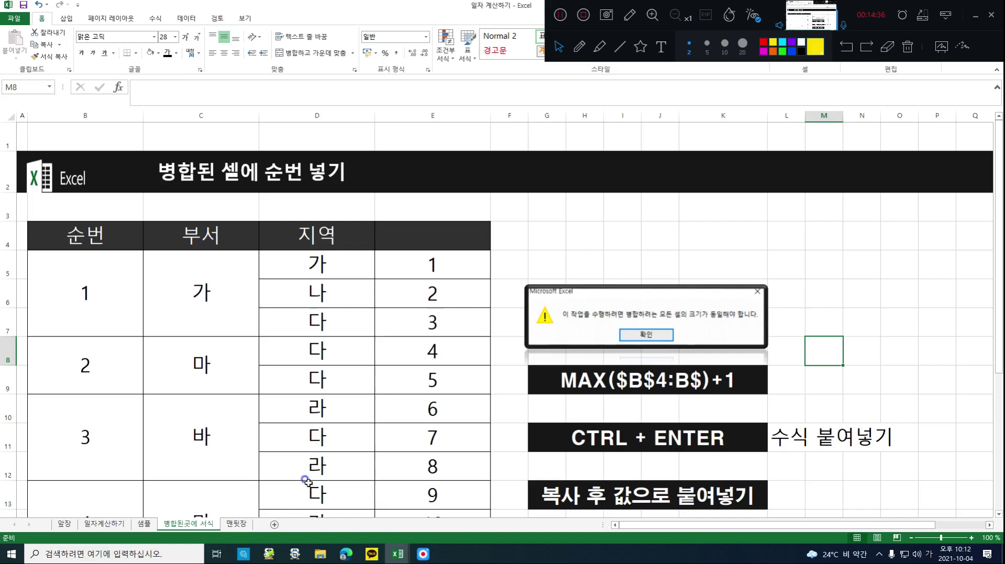
Clear the numbers from all the merged 순번 cells, from B5 down to row 18
click(82, 294)
drag(81, 360, 125, 234)
scroll(124, 234, up, 3)
ctrl+click(138, 262)
scroll(137, 261, down, 3)
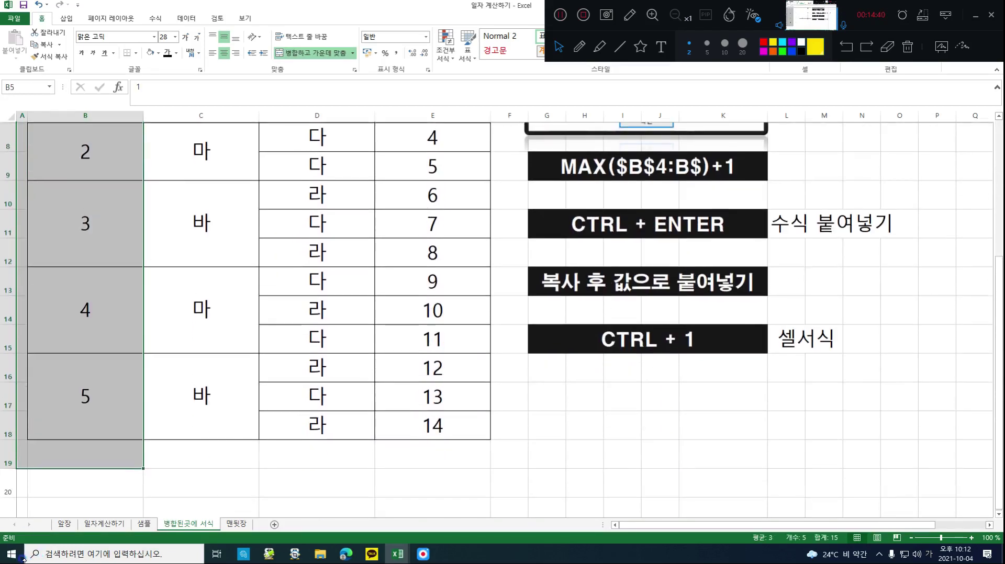
scroll(56, 324, up, 3)
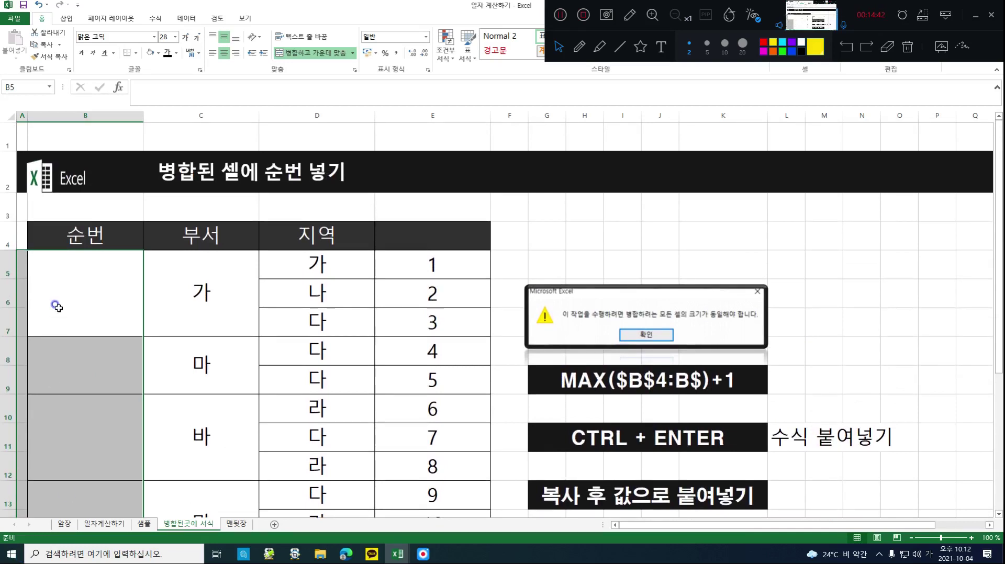
click(59, 259)
click(73, 372)
click(74, 461)
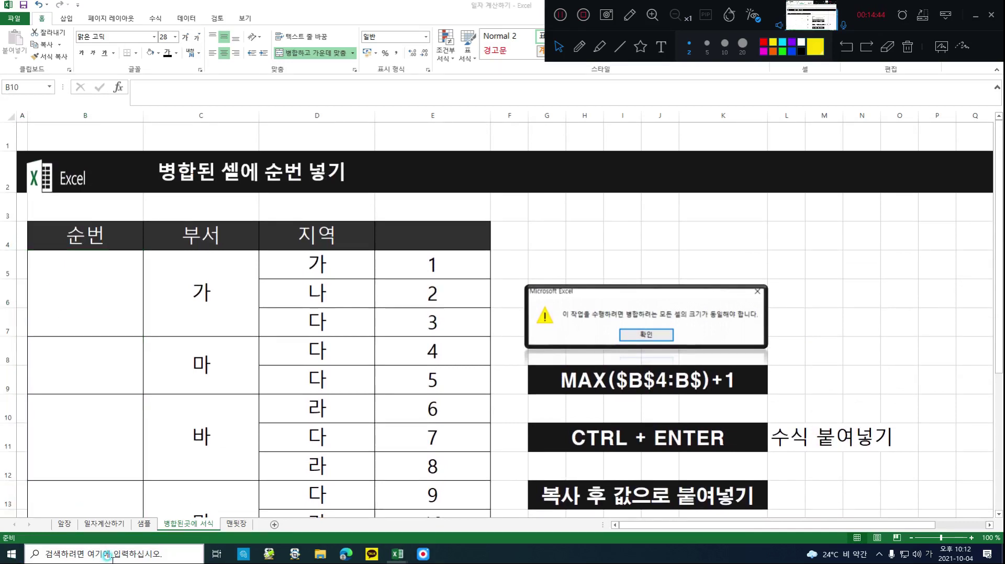
click(84, 291)
click(79, 363)
click(79, 448)
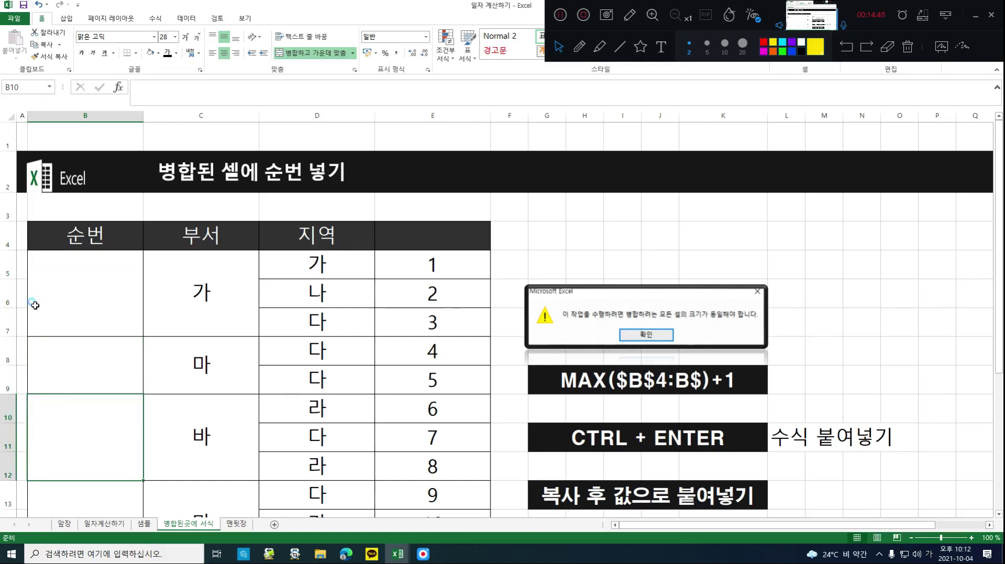
Enter 1 in the merged cell B5 and try to fill it down the 순번 column
click(70, 306)
text(1)
key(Return)
click(86, 298)
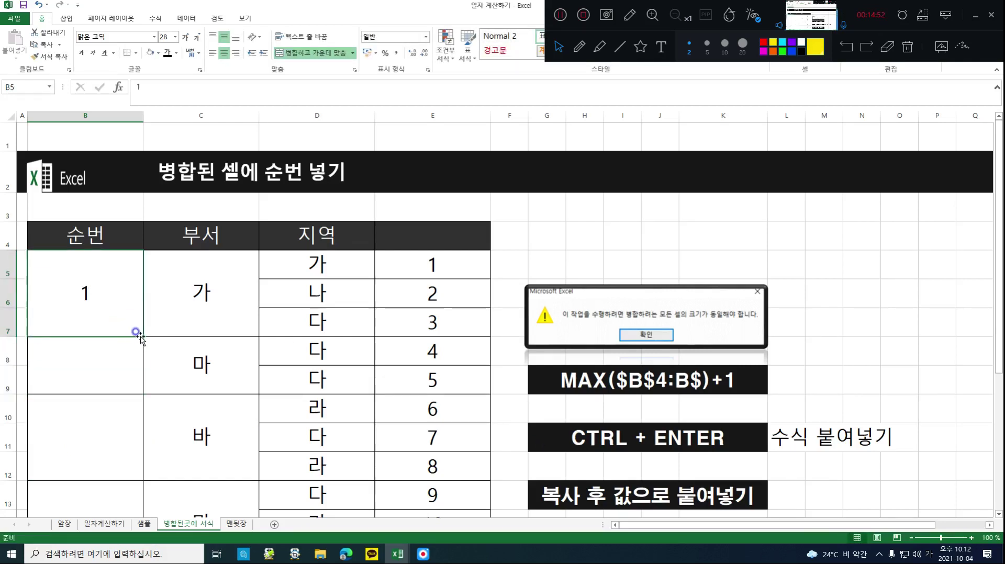
drag(138, 335, 84, 513)
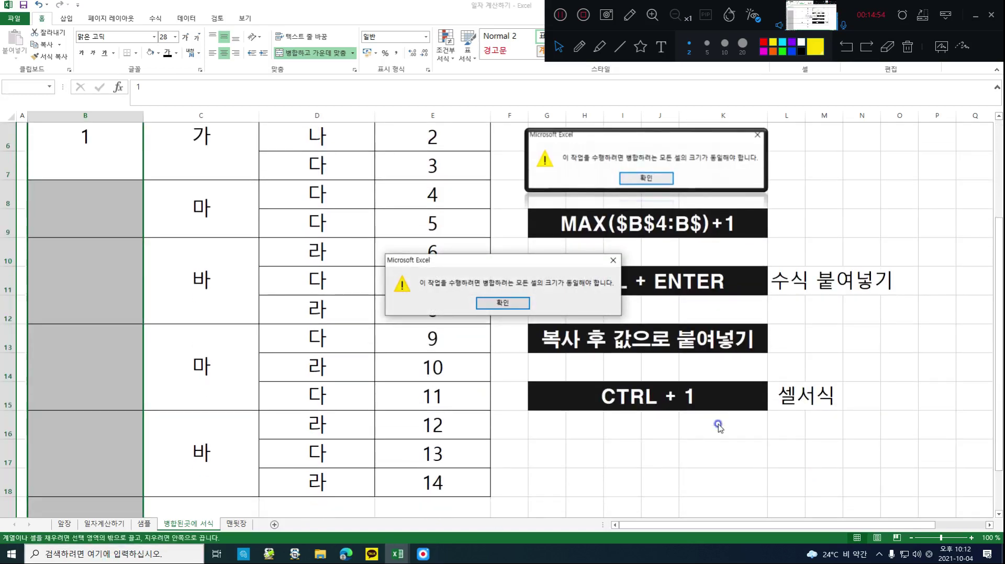
click(522, 304)
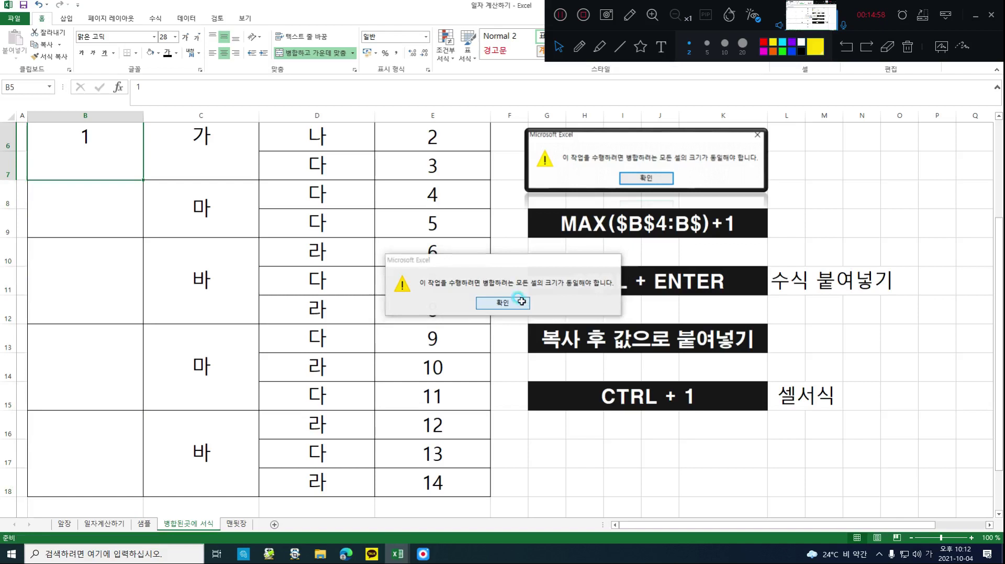
scroll(141, 320, up, 2)
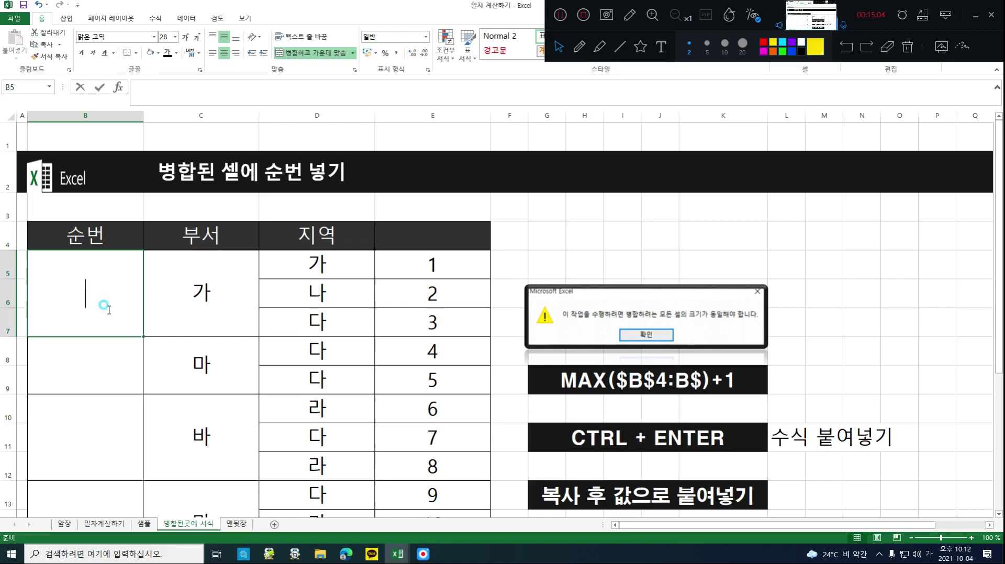
Clear the merged cell B5 and enter 1 in it again
key(BackSpace)
text(1)
key(Return)
click(105, 301)
key(BackSpace)
text(1)
key(Return)
click(100, 278)
text(=)
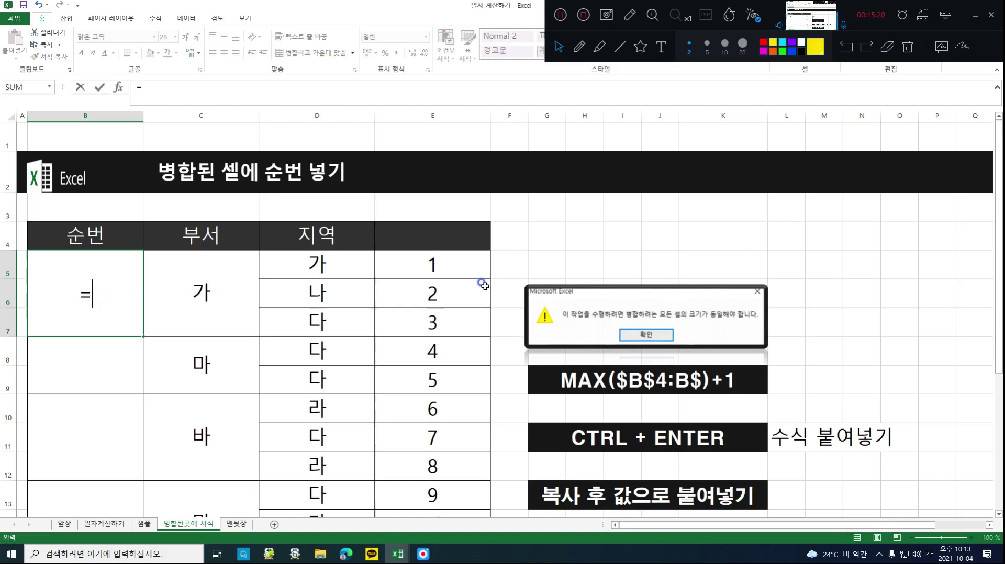
text(max)
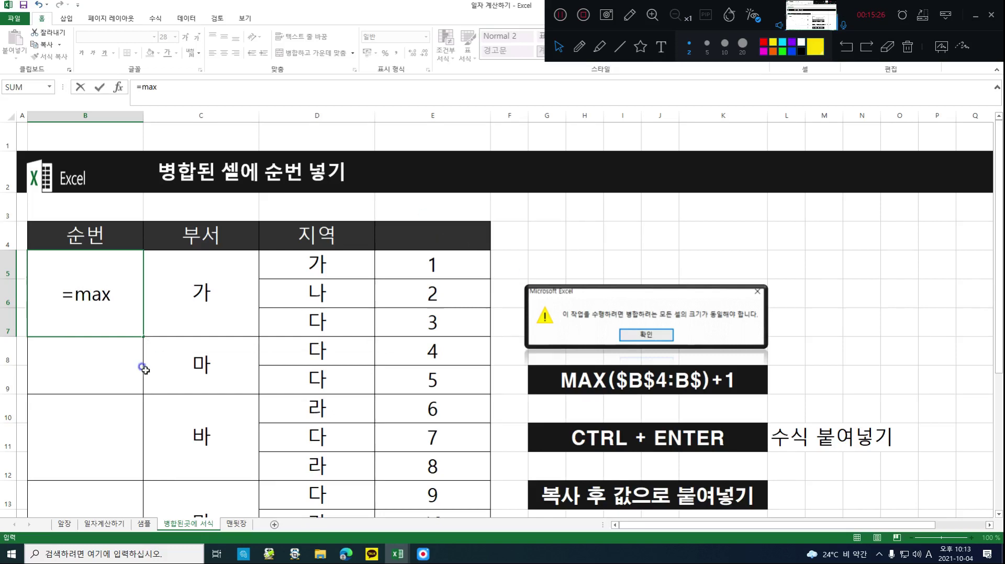
drag(111, 296, 52, 298)
text(1)
click(213, 321)
click(89, 291)
mouse_move(99, 428)
mouse_down()
mouse_move(113, 513)
mouse_move(126, 421)
mouse_move(112, 224)
mouse_up()
scroll(112, 224, up, 5)
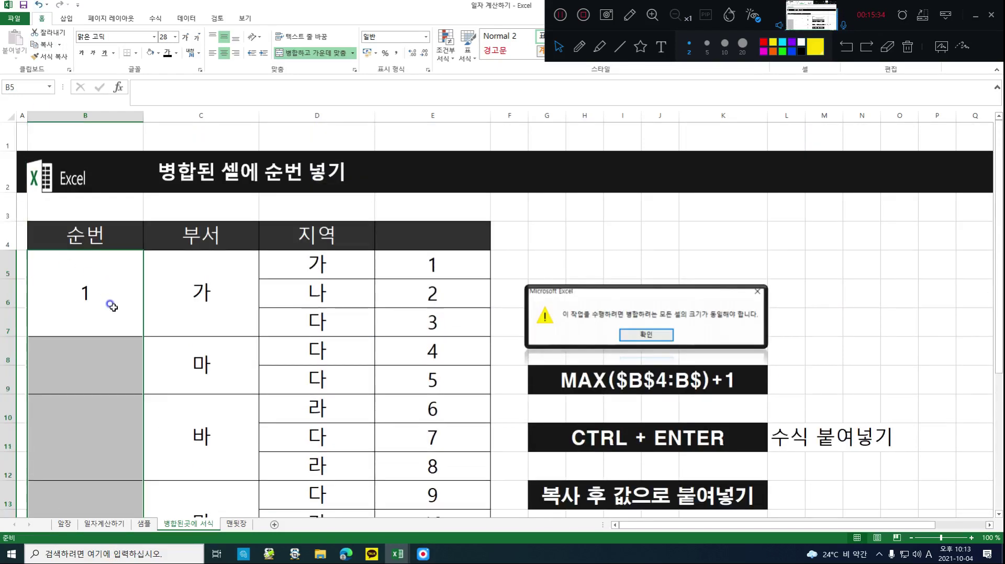
click(85, 291)
mouse_move(87, 293)
mouse_down()
mouse_move(117, 511)
mouse_move(118, 502)
mouse_up()
click(161, 315)
scroll(138, 223, up, 3)
click(110, 321)
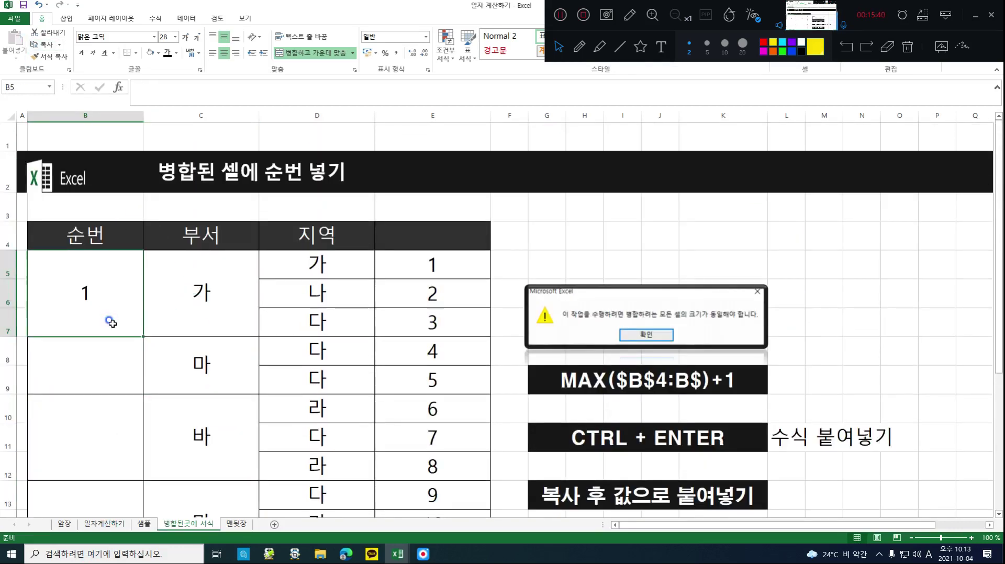
key(BackSpace)
key(Escape)
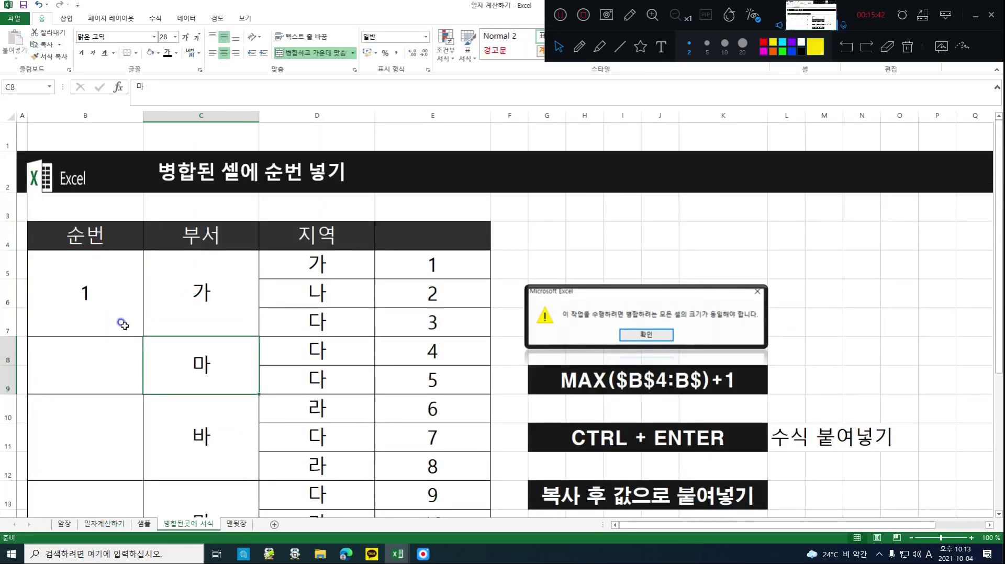
click(163, 84)
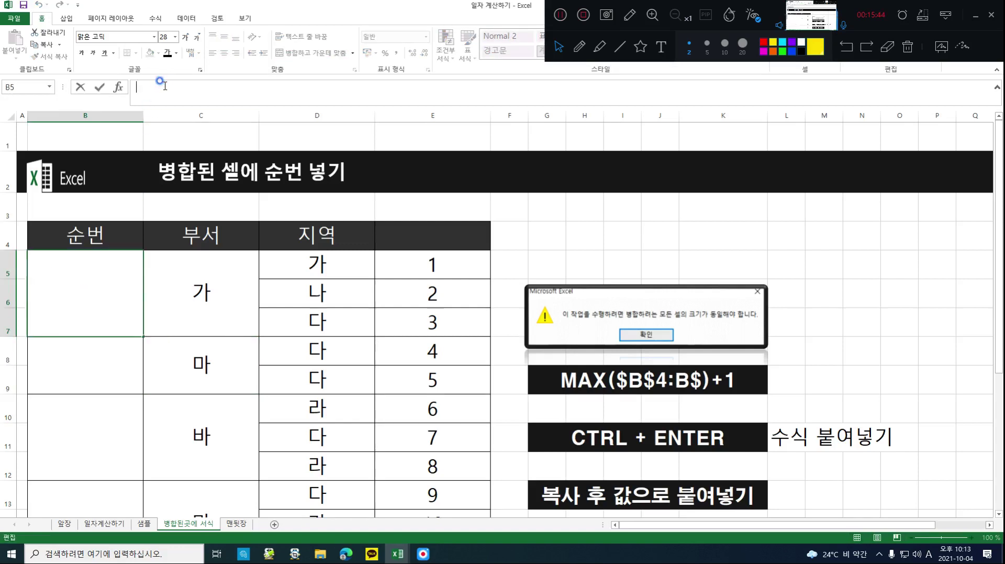
key(Escape)
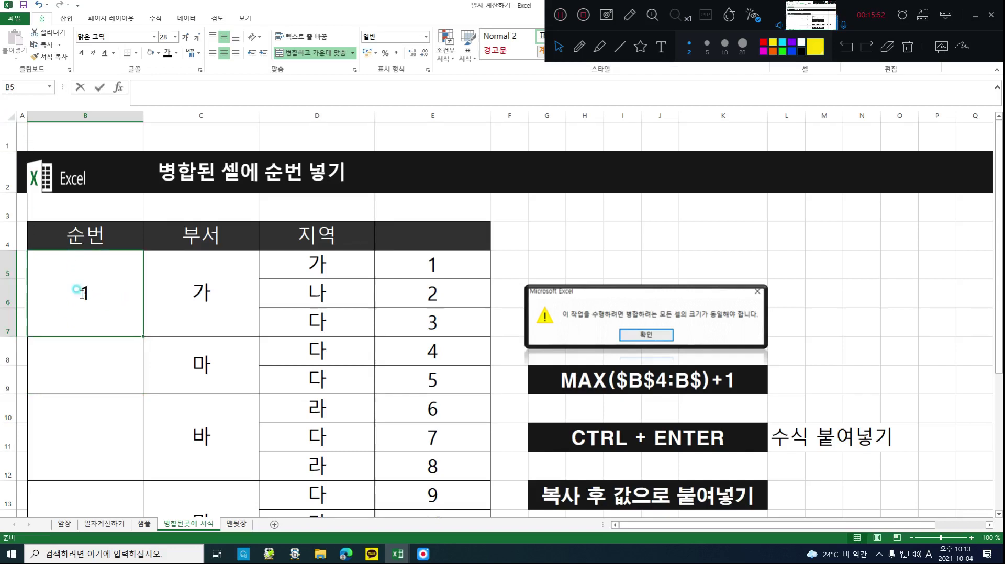
key(BackSpace)
key(Escape)
Select the merged 순번 cells from B5 down and start a MAX formula referencing the header cell B4
drag(86, 303, 105, 429)
scroll(179, 377, up, 3)
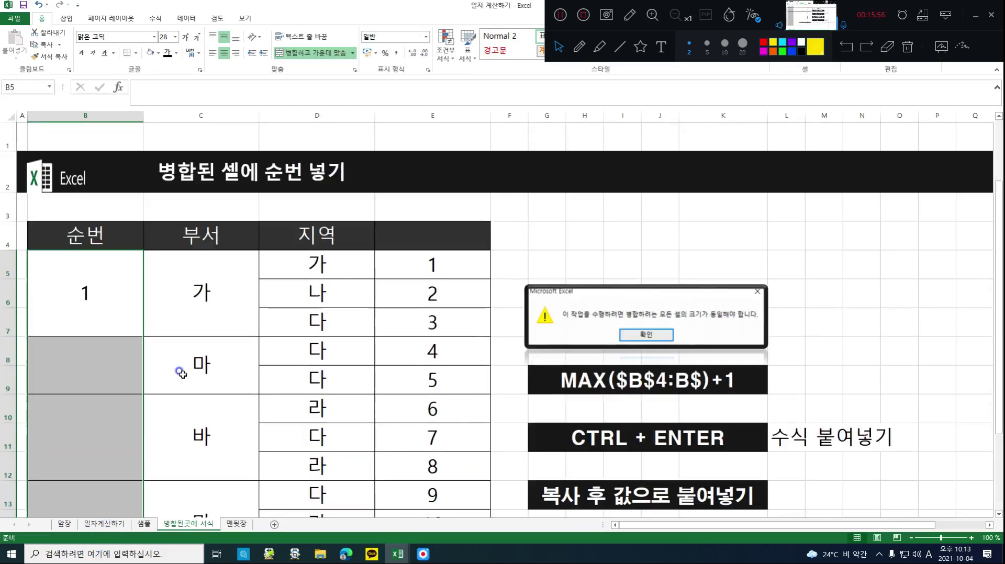
text(=)
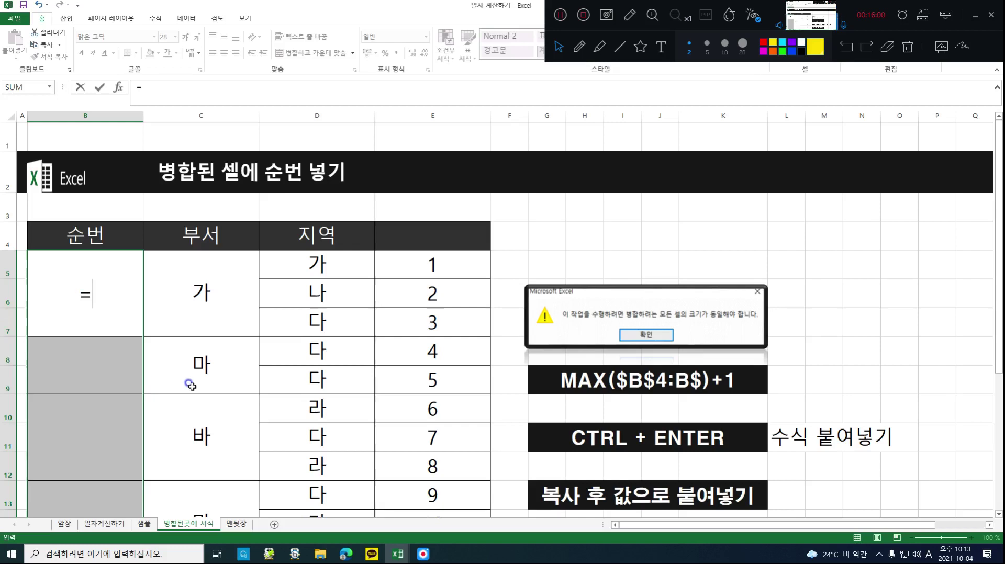
text(max)
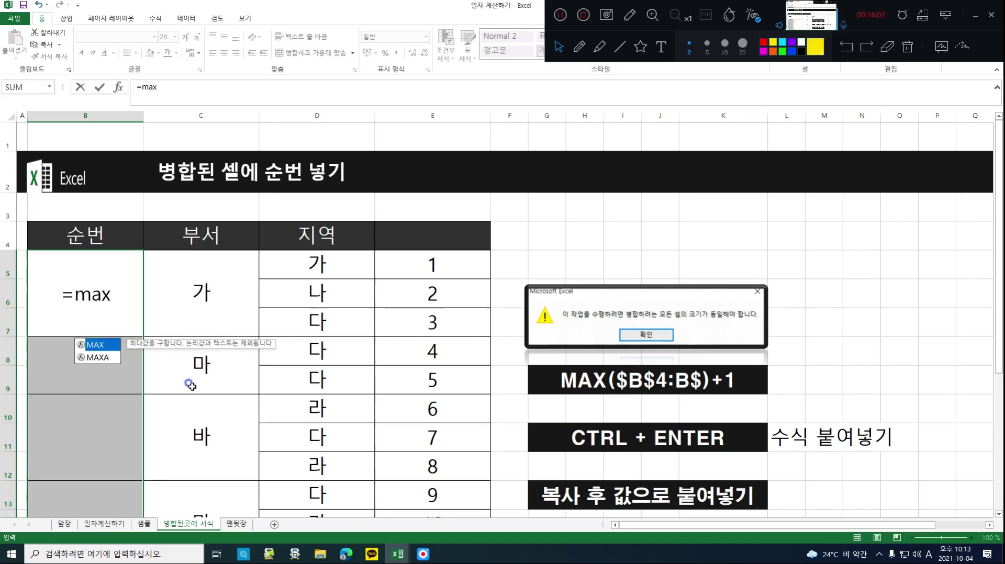
text(()
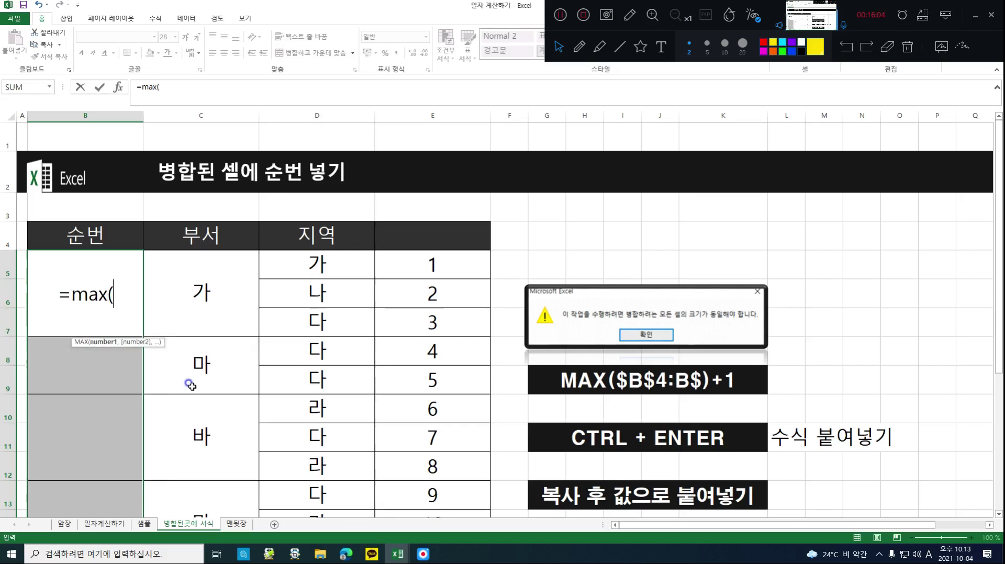
click(98, 233)
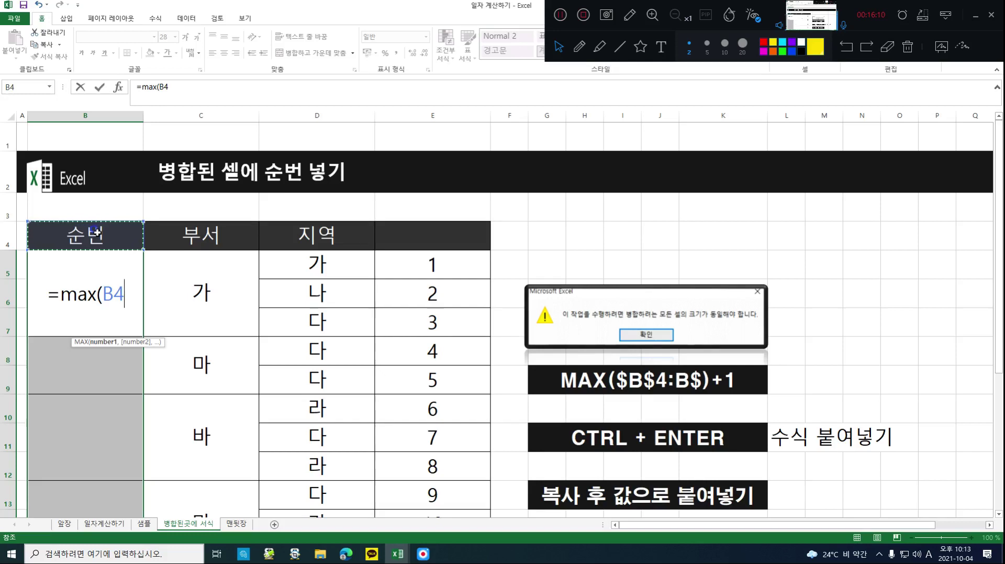
Set the MAX formula's argument to the range B4:B4 and close its parenthesis
text(P:)
key(BackSpace)
key(BackSpace)
text(:)
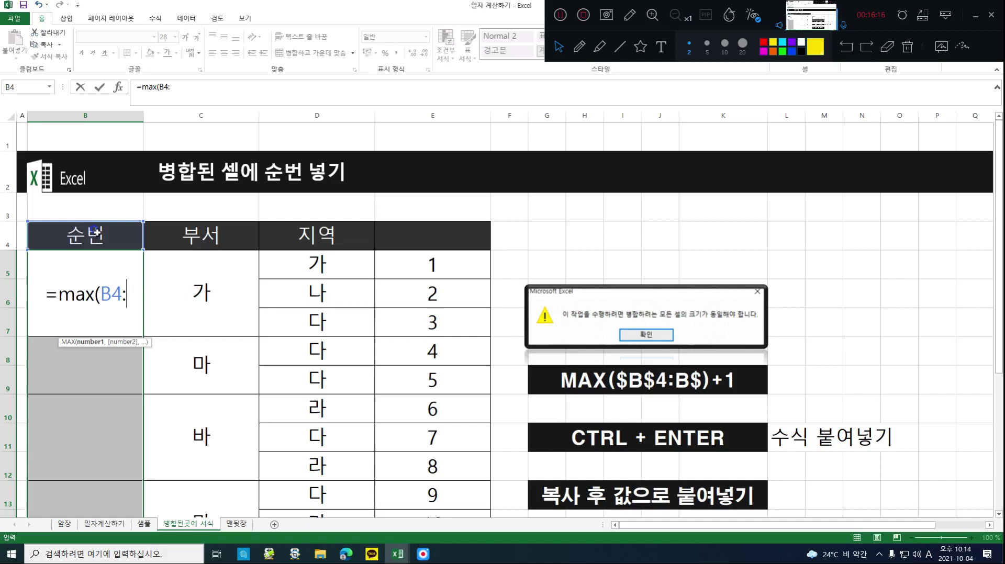
key(BackSpace)
key(BackSpace)
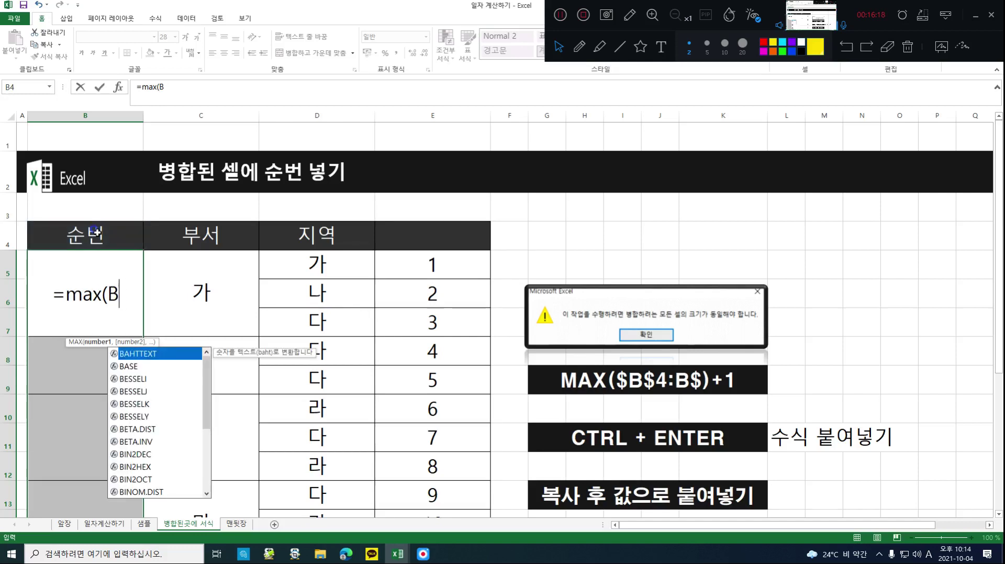
key(BackSpace)
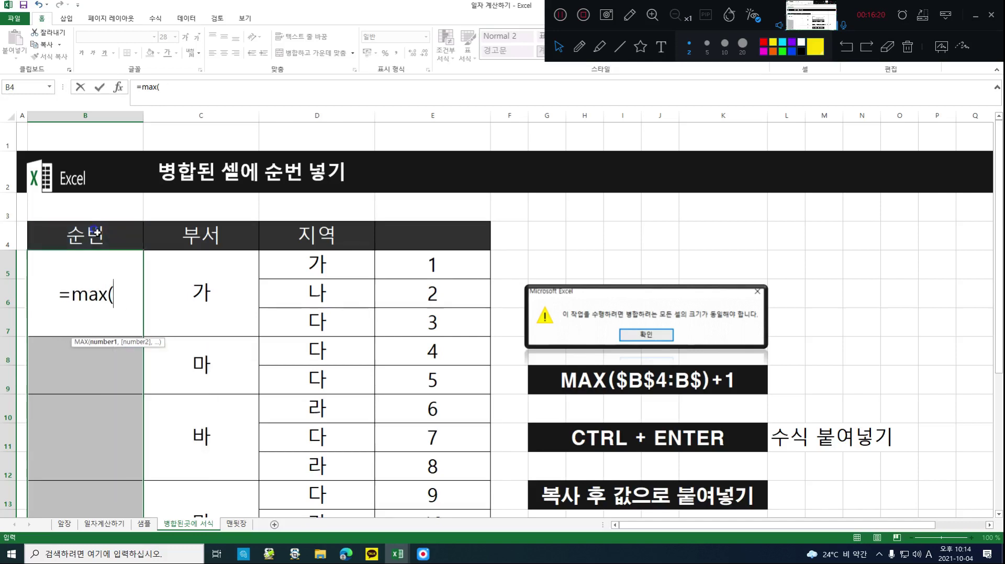
click(111, 236)
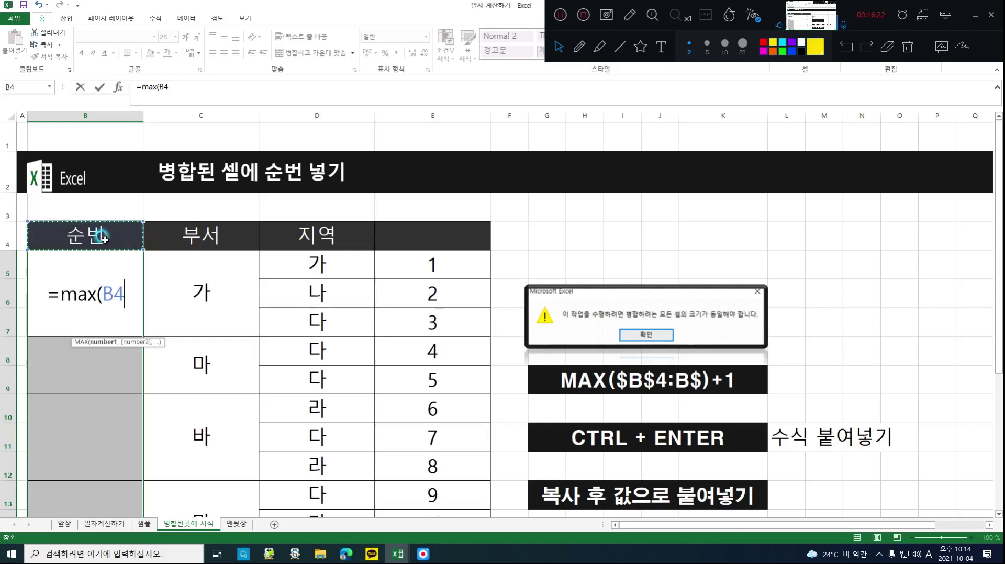
key(F8)
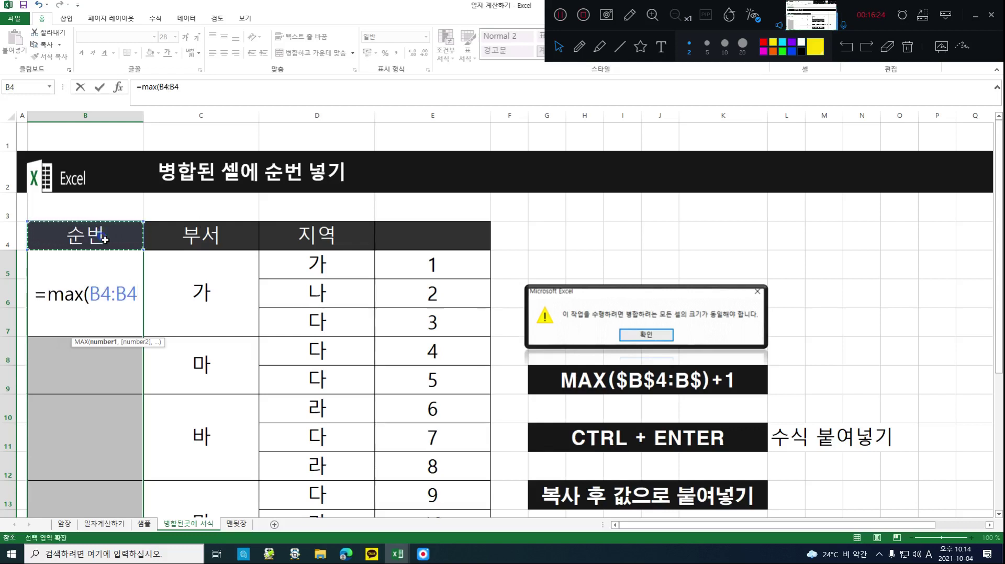
text())
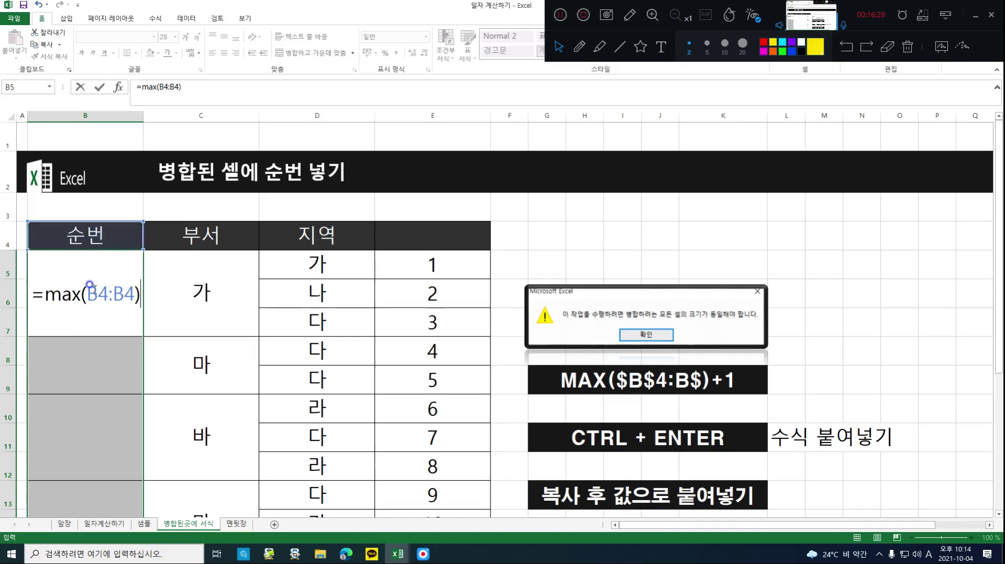
Make the first B4 reference absolute so the formula reads =max($B$4:B4)
click(87, 292)
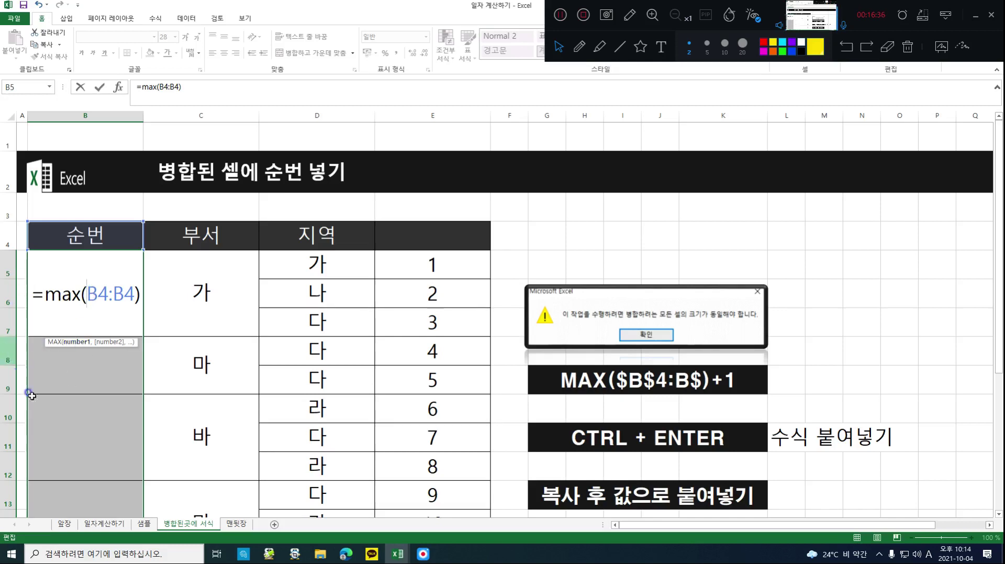
click(92, 303)
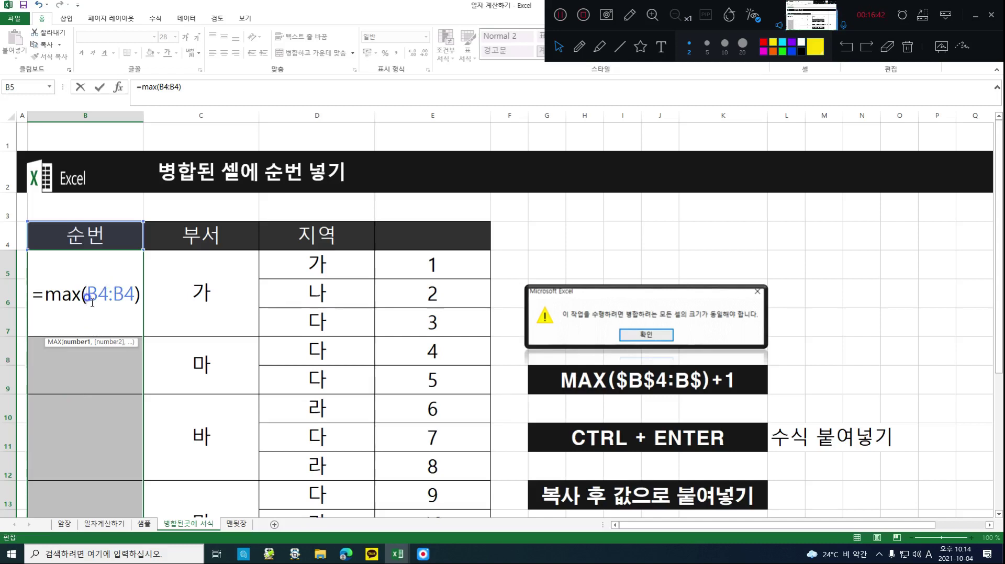
text($)
key(BackSpace)
key(F4)
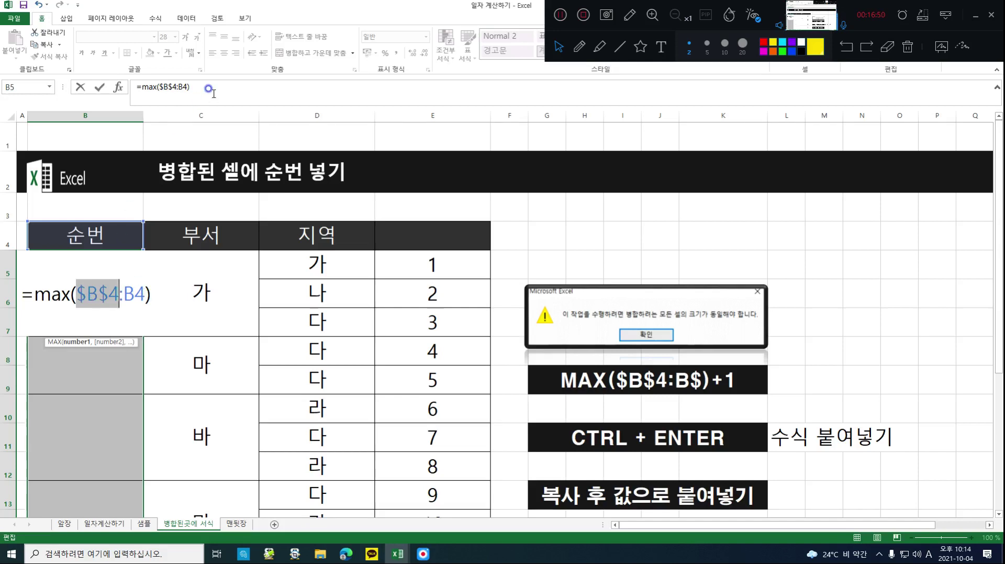
key(End)
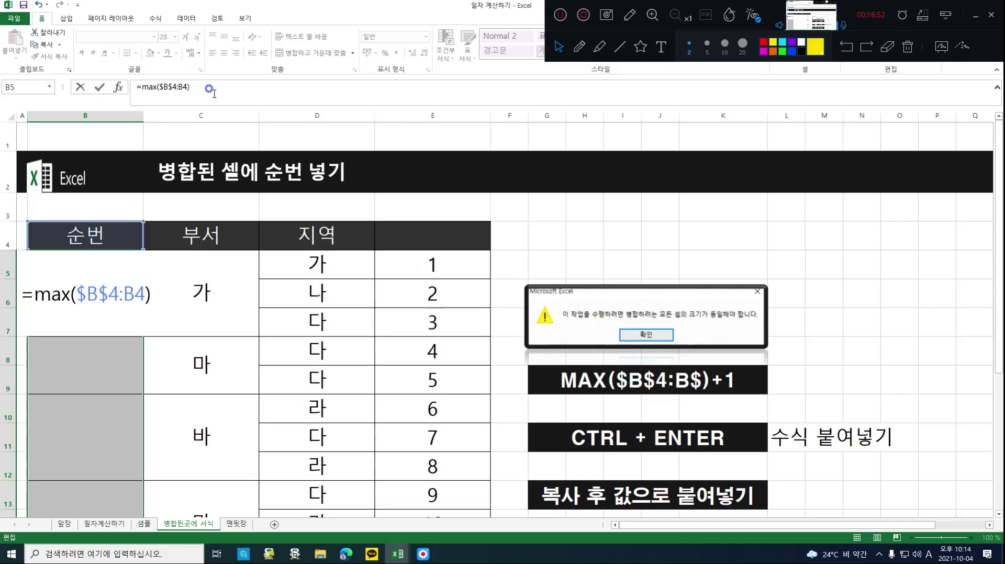
Append +1 to the MAX formula and fill it into all selected merged 순번 cells at once
text(+1)
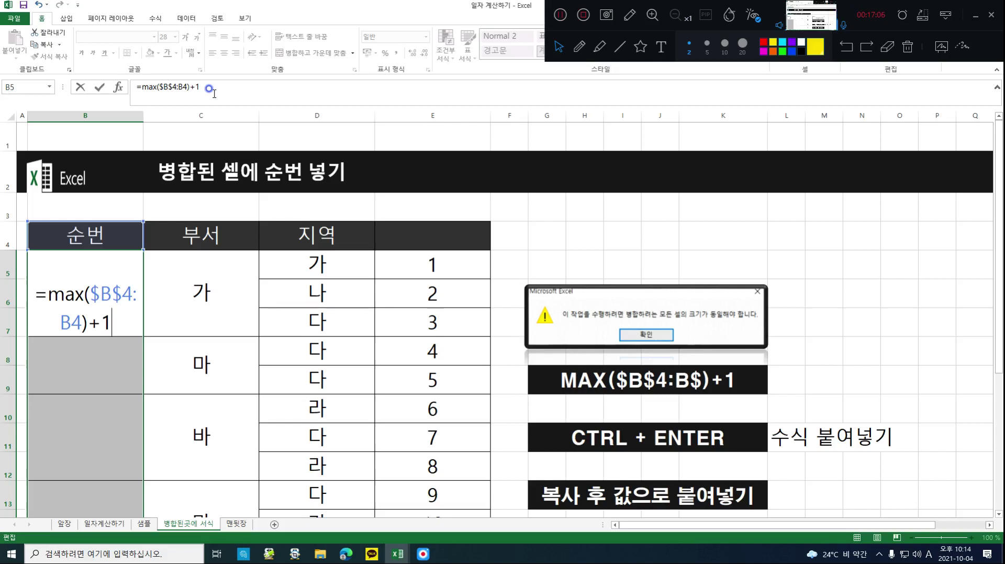
key(ctrl+Return)
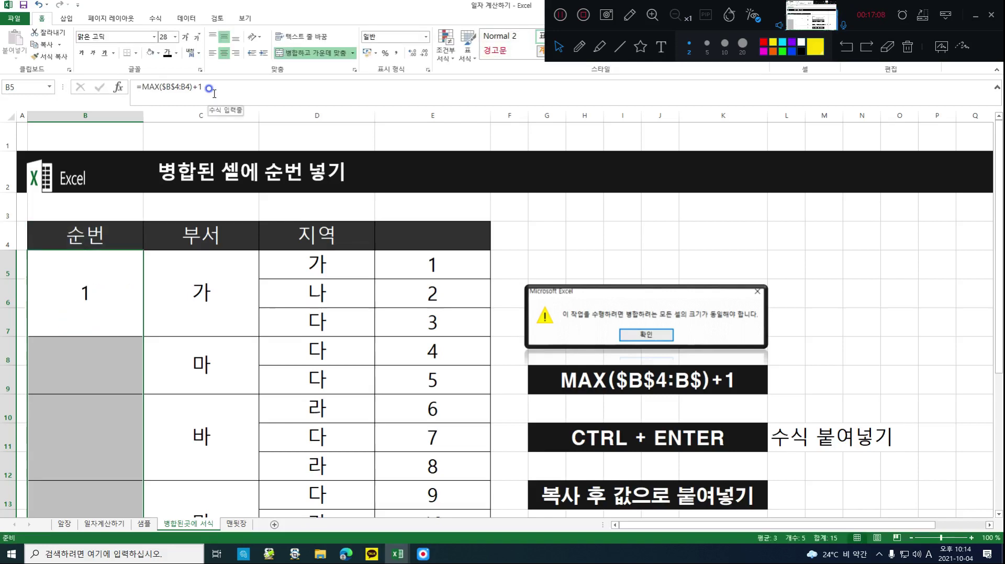
click(68, 386)
scroll(123, 375, down, 5)
scroll(132, 377, up, 3)
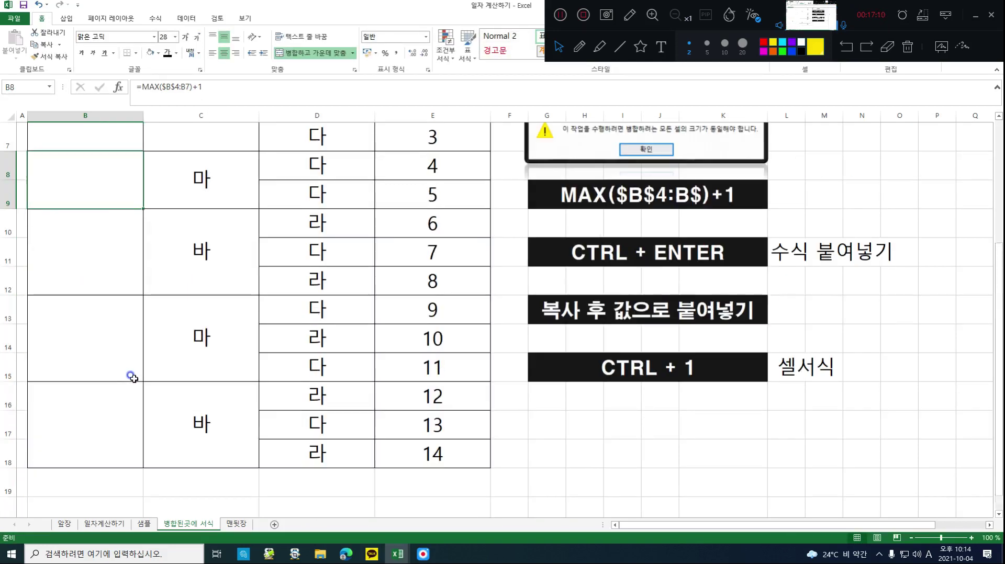
scroll(168, 373, up, 2)
Clear the merged cell B5 and enter the formula =MAX($B$4:B4)+1 in it again
drag(95, 298, 130, 287)
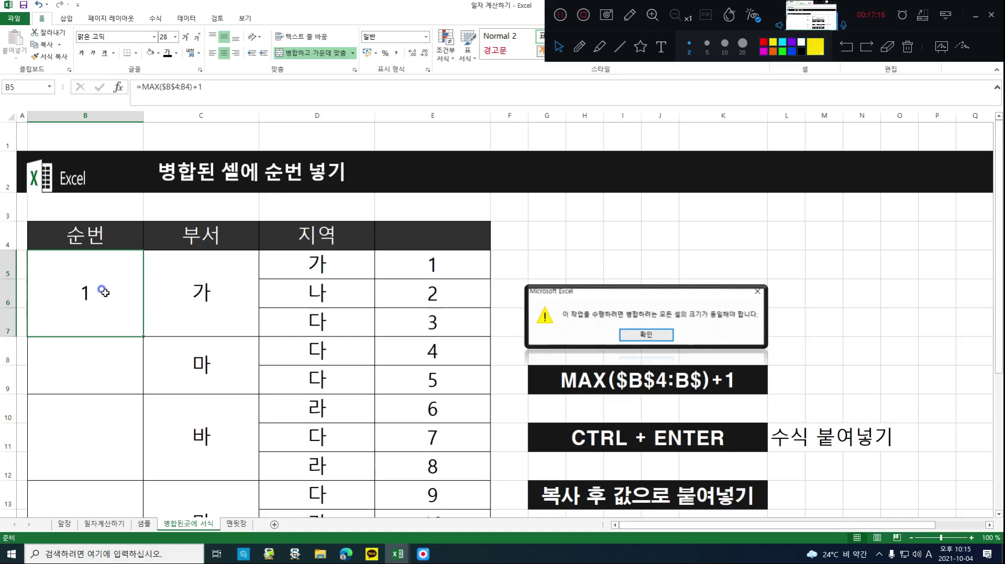
key(BackSpace)
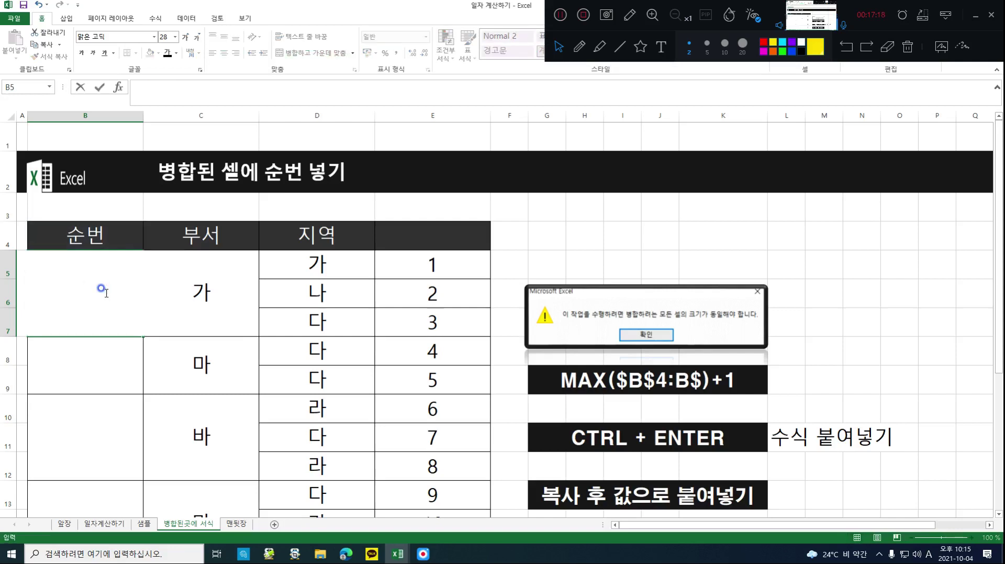
text(=MAX($B$4:B4)+1)
key(ctrl+Return)
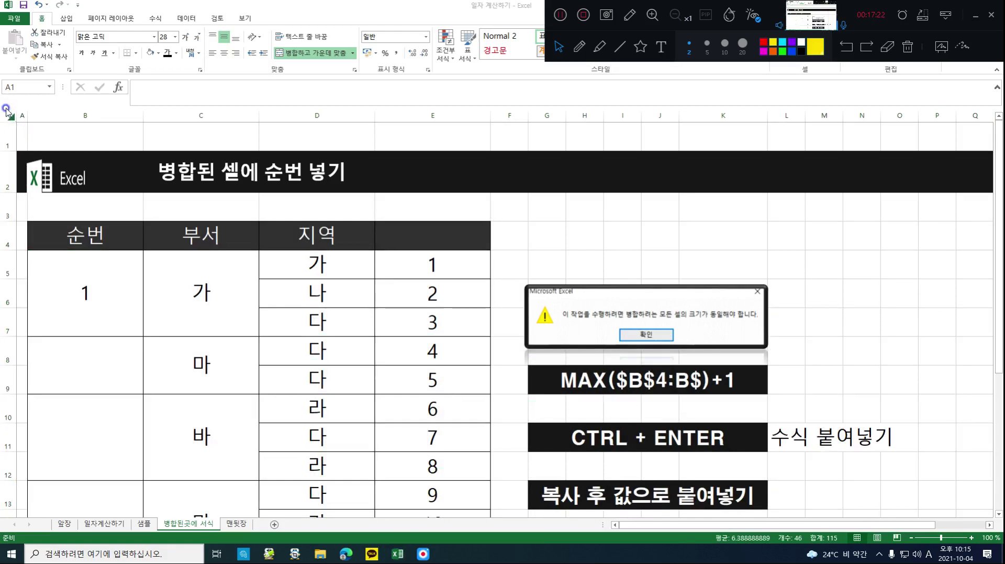
click(3, 115)
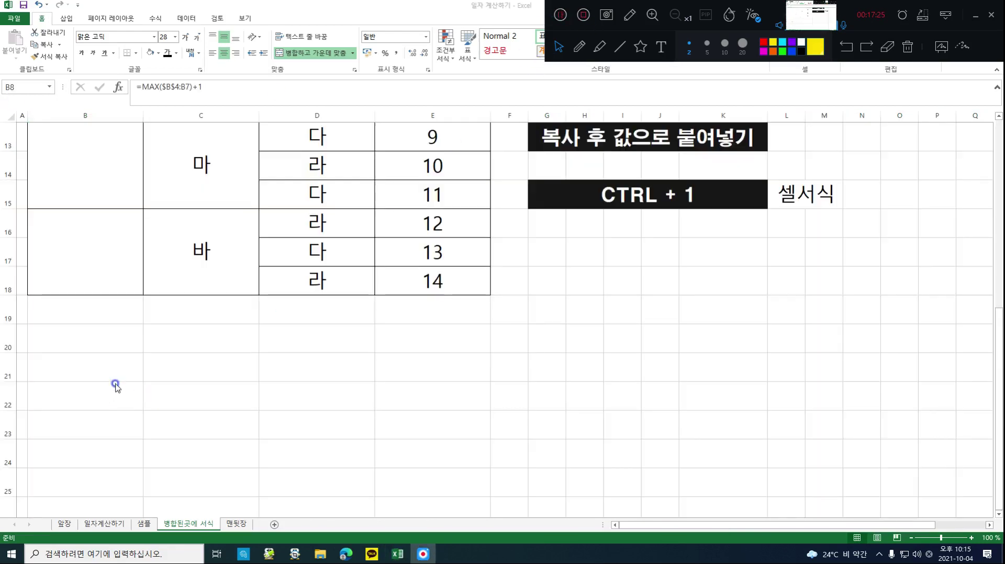
Merge blank column B cells below the table into blocks of different sizes, including B22:B24 and B25:B26
drag(84, 340, 79, 456)
click(322, 54)
click(311, 63)
scroll(213, 322, down, 1)
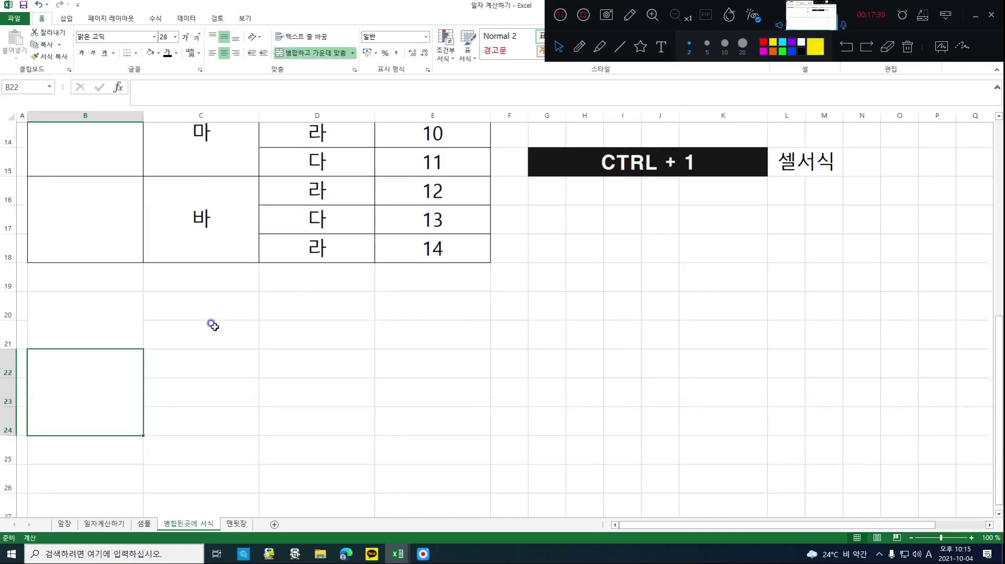
drag(121, 398, 116, 438)
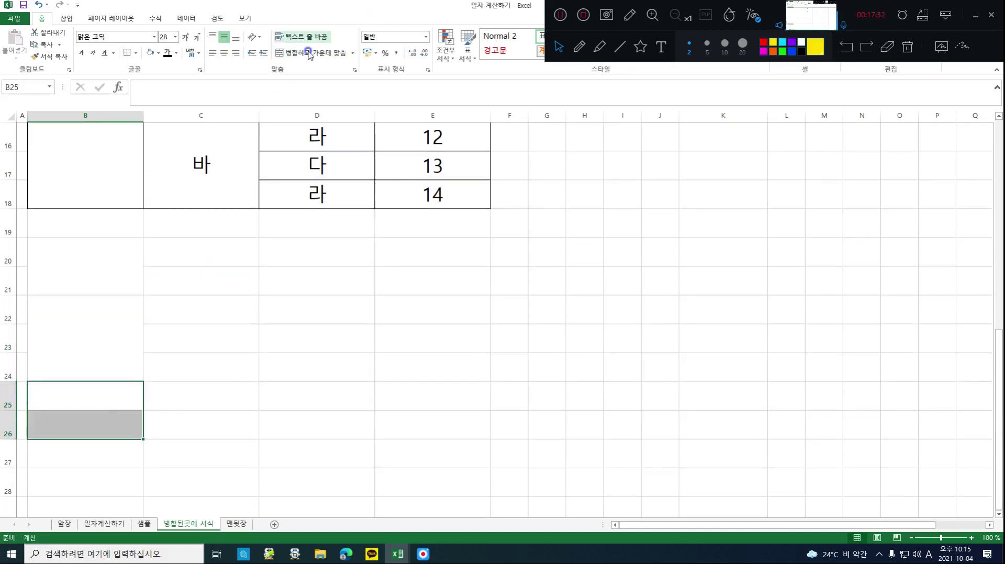
click(105, 454)
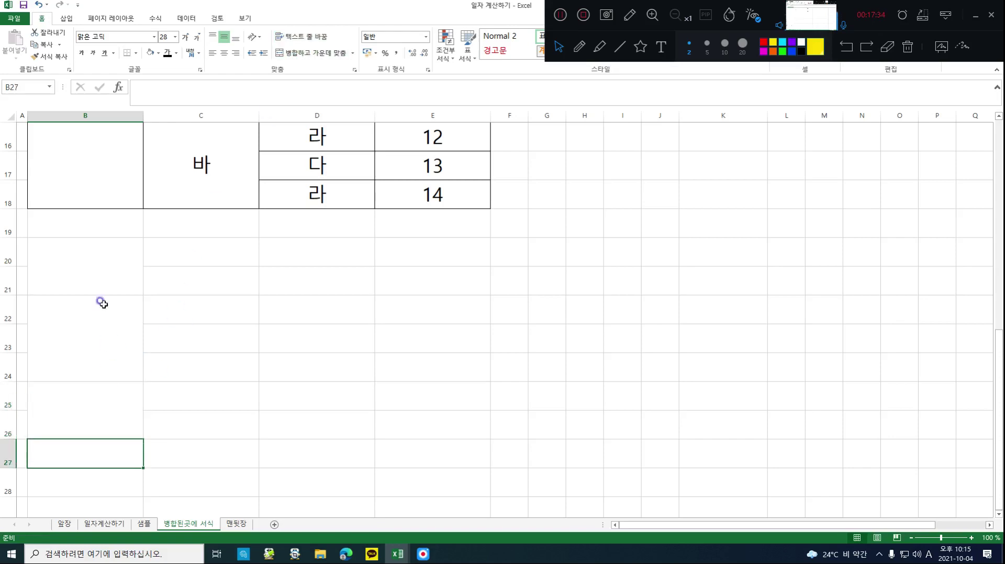
Copy the header row 4 and insert it at row 19, directly below the table
scroll(83, 244, up, 2)
scroll(91, 252, up, 3)
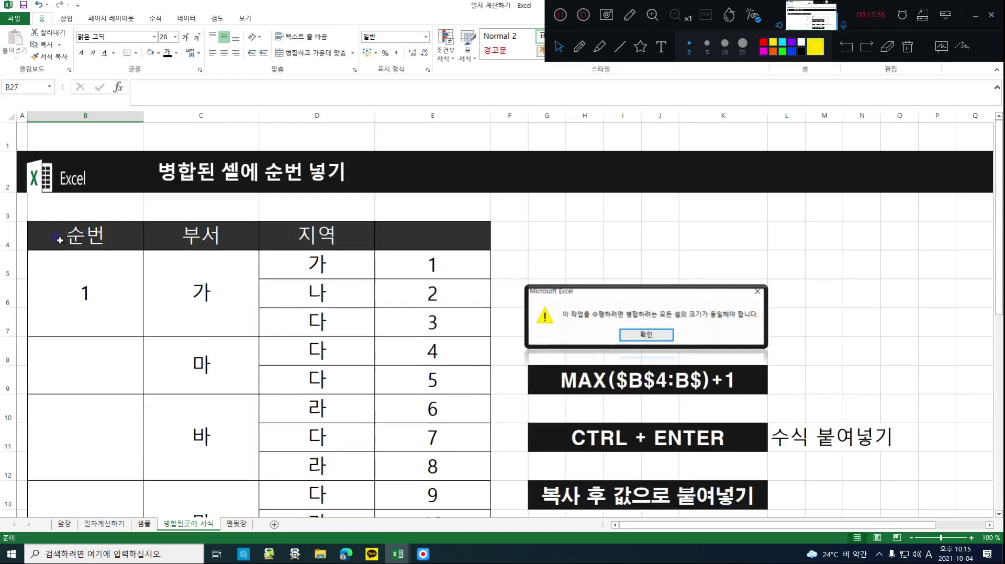
click(8, 236)
right_click(9, 240)
click(46, 258)
click(203, 365)
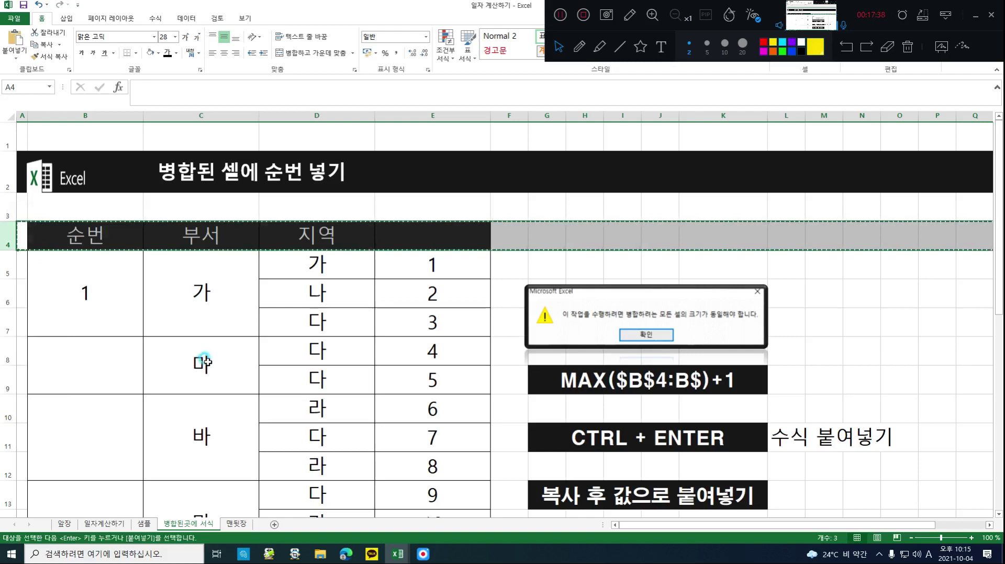
scroll(112, 385, down, 7)
scroll(73, 282, up, 2)
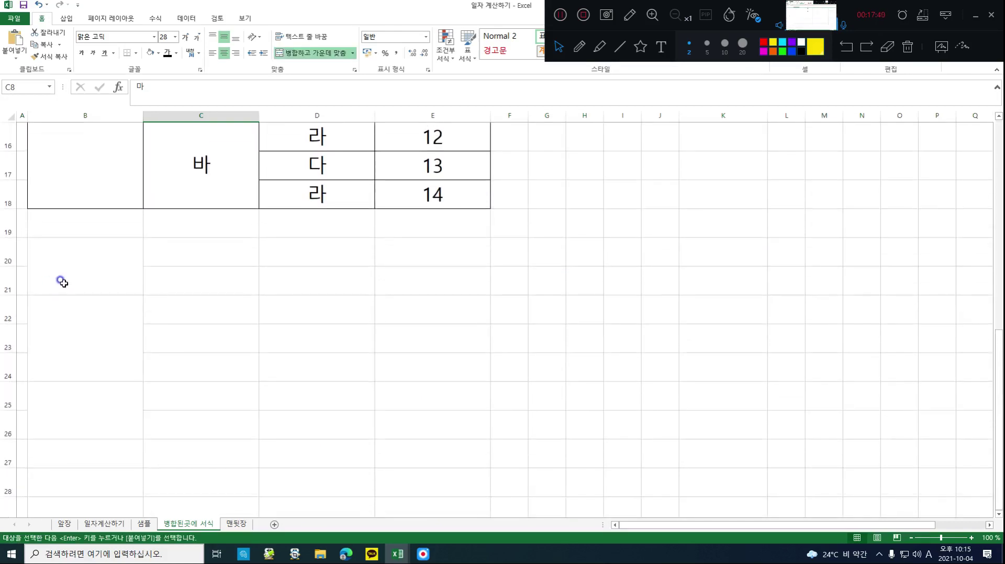
right_click(2, 225)
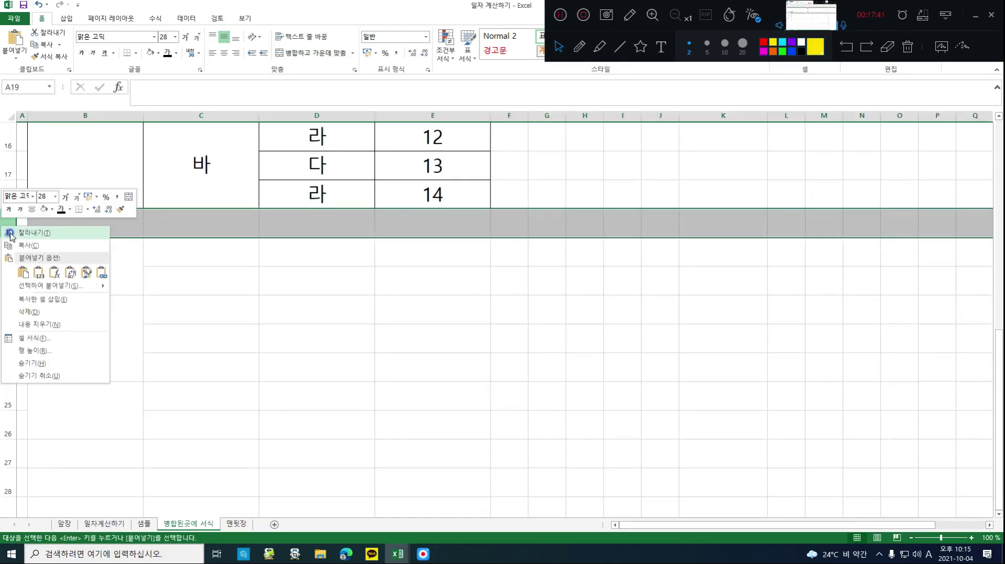
click(51, 298)
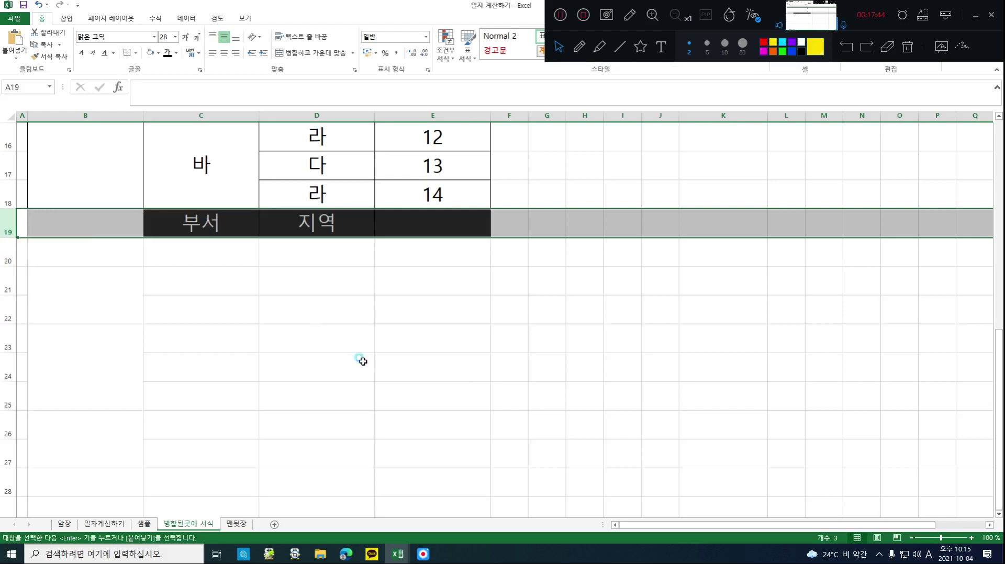
Set the fill colour of the copied 순번 header cell B19 to black
click(368, 365)
click(83, 256)
click(84, 293)
click(71, 229)
scroll(244, 271, up, 5)
scroll(209, 296, down, 7)
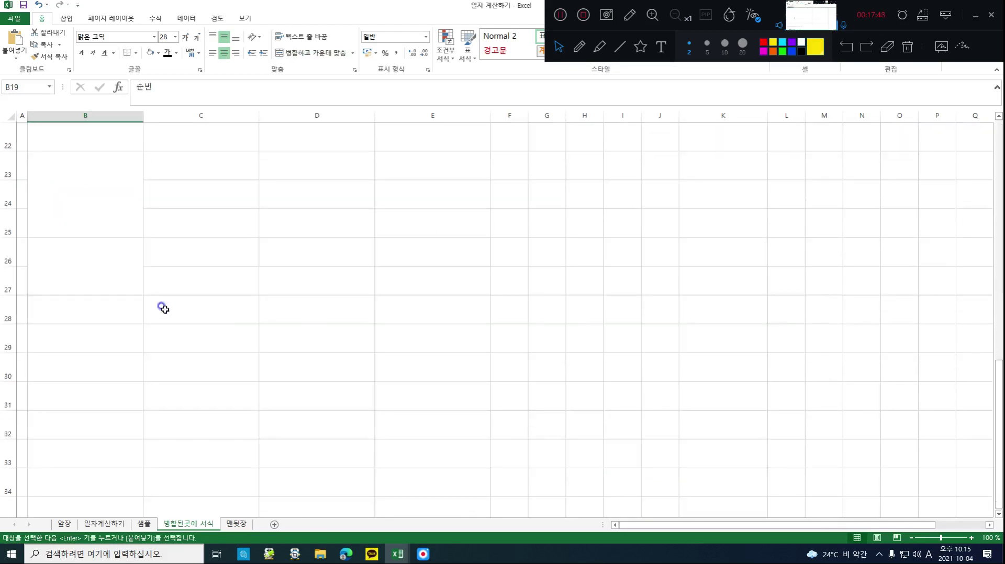
scroll(175, 313, up, 2)
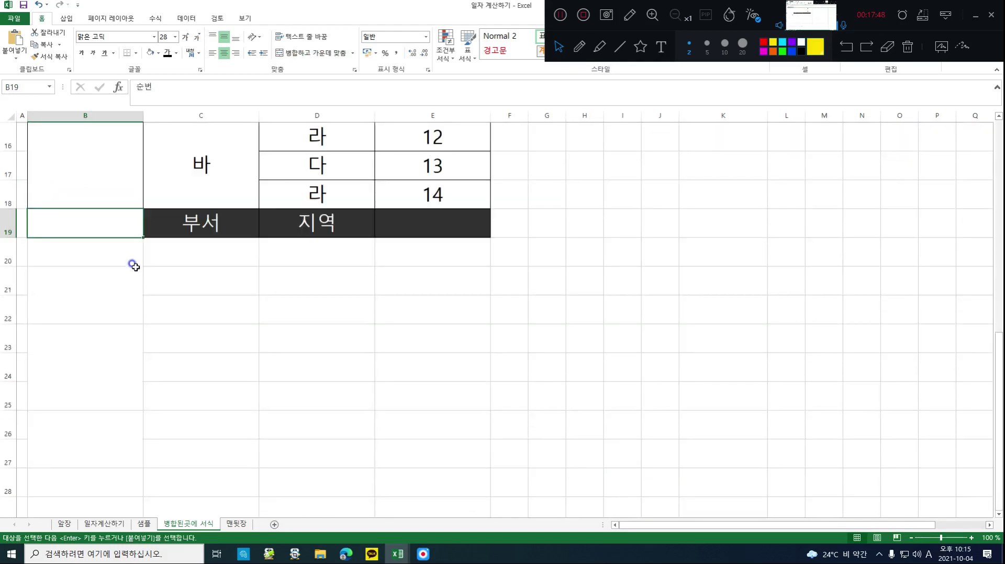
click(158, 52)
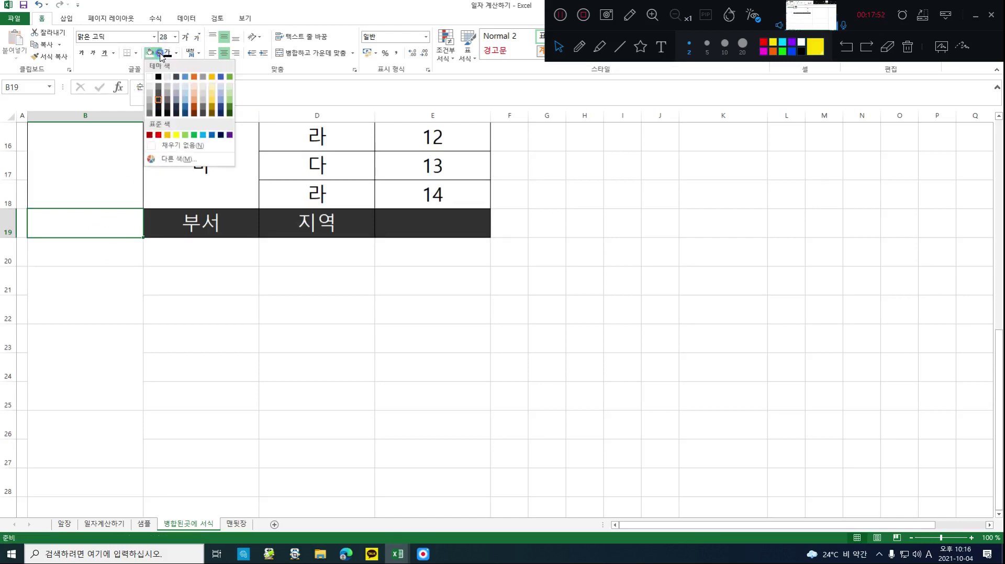
click(159, 77)
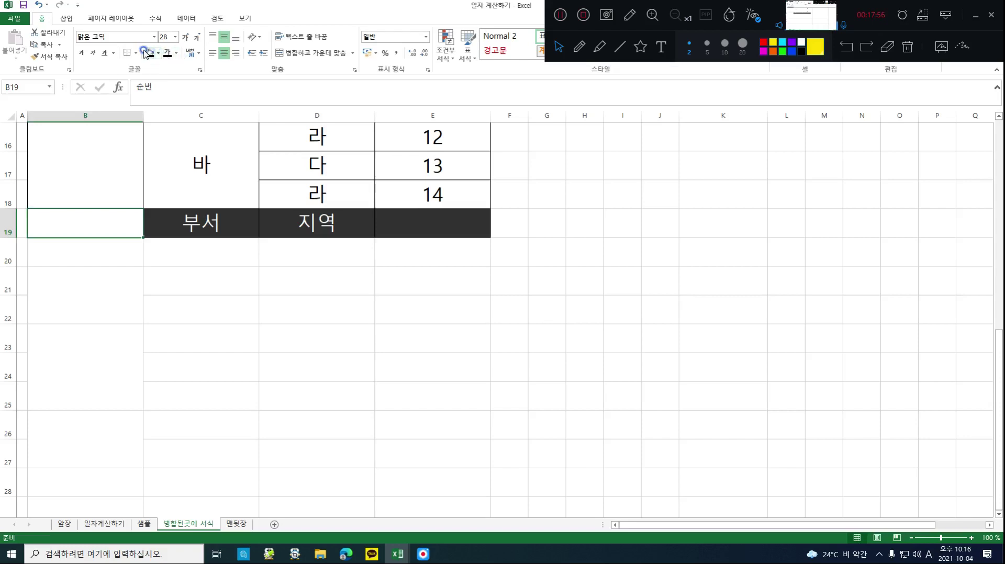
click(235, 314)
Copy header row 19 and insert the copy at row 20
click(7, 222)
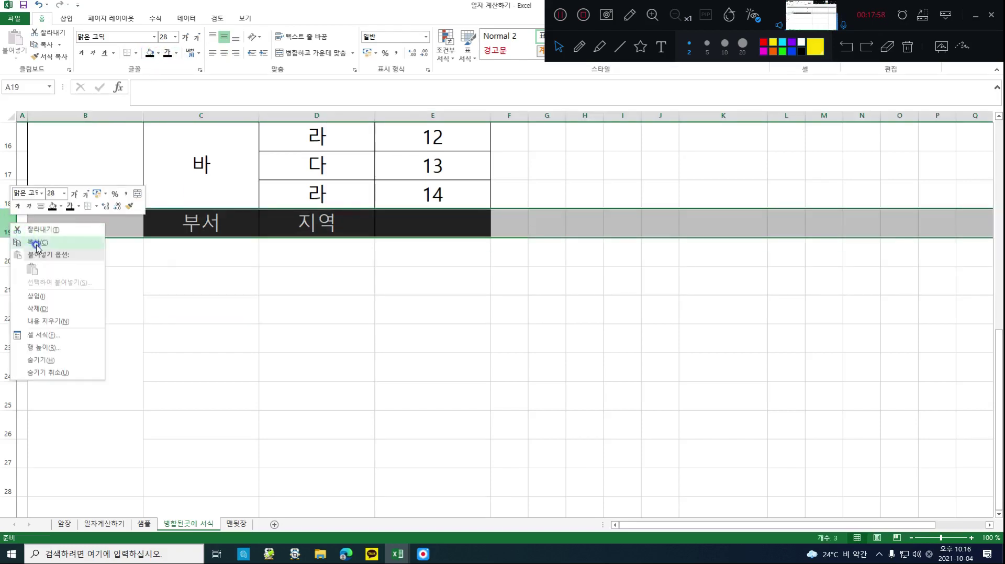
click(31, 242)
right_click(5, 254)
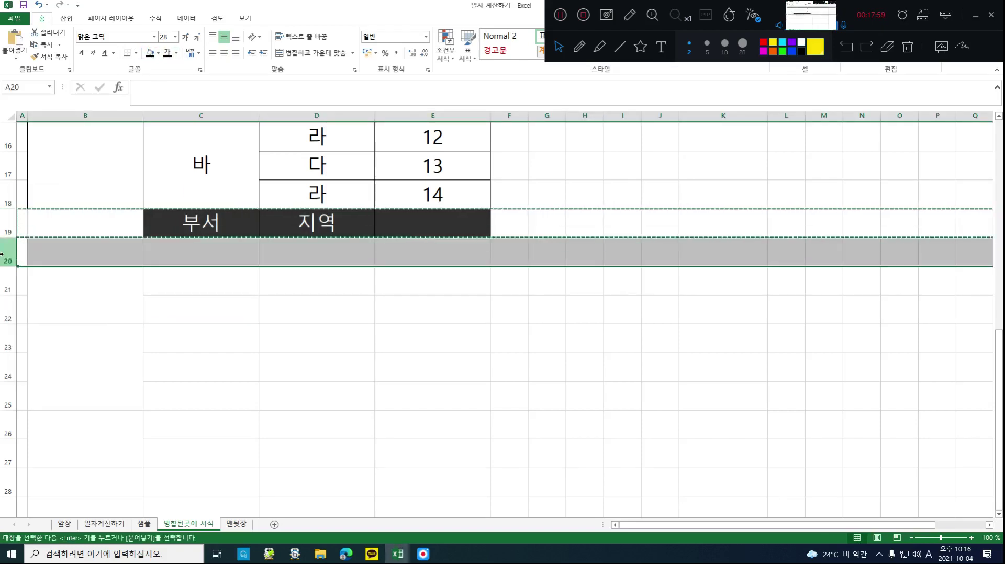
click(26, 302)
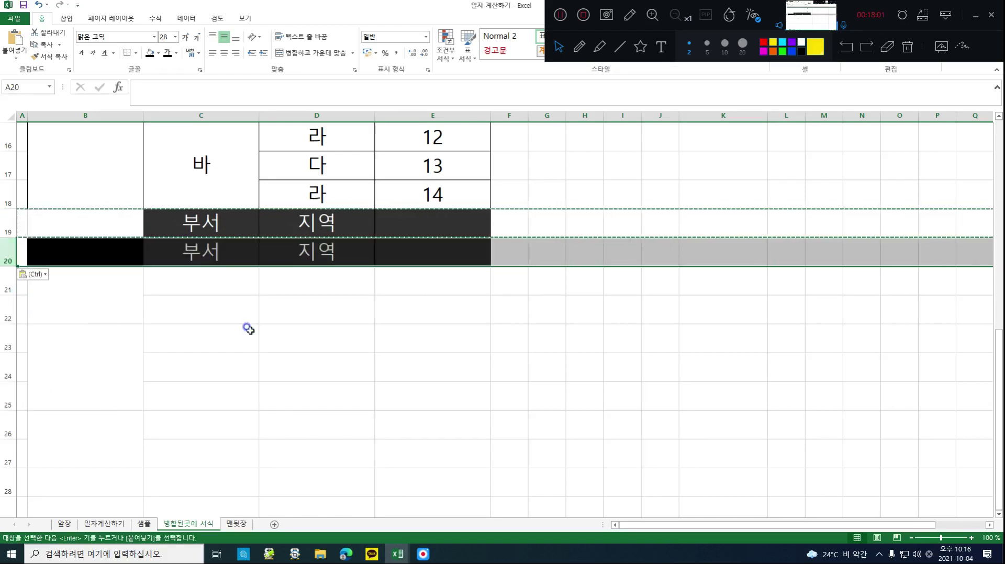
click(432, 381)
Enter tnsqjs in the black header cell B20 and set its font colour to white
click(89, 249)
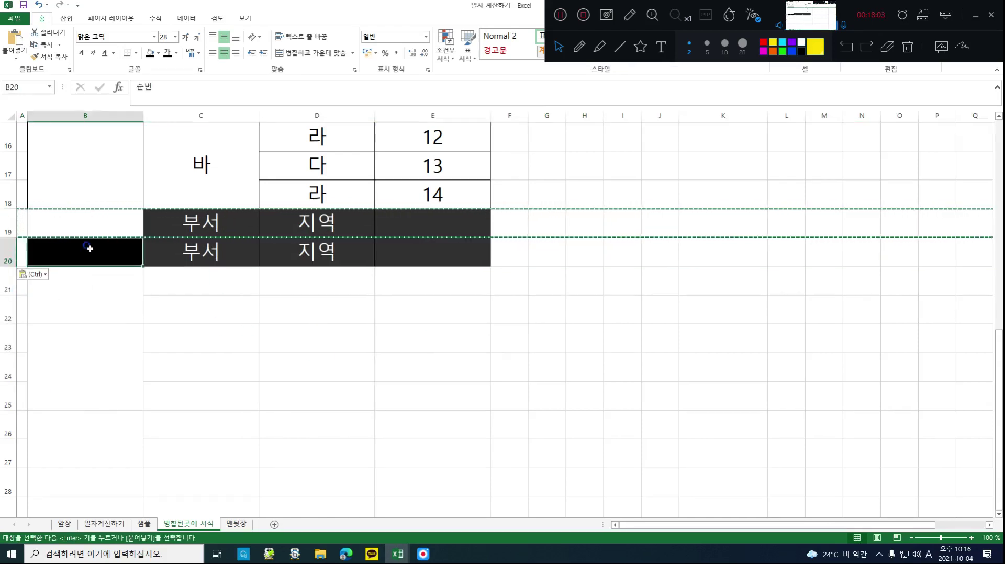
text(tnsq)
click(97, 239)
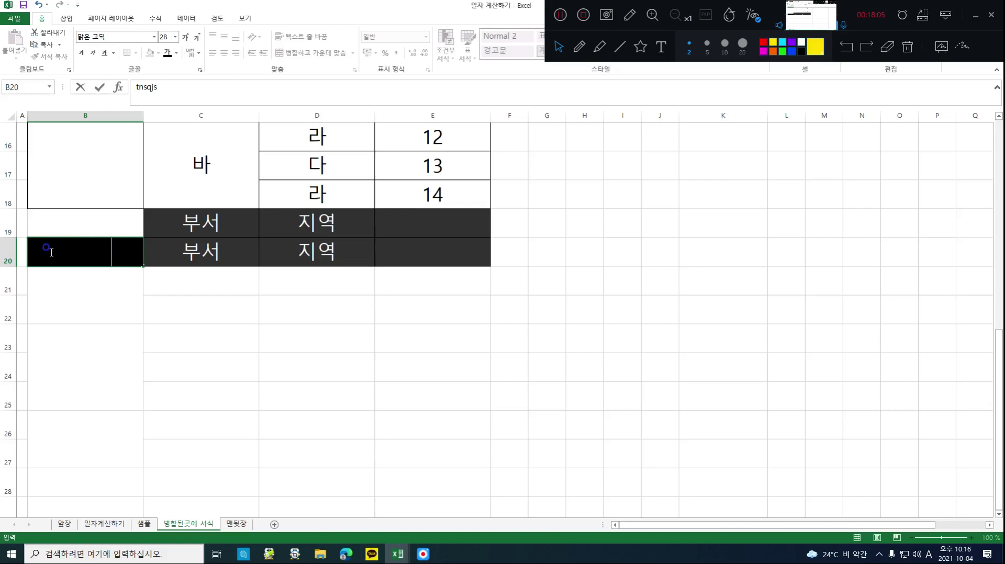
click(176, 53)
click(167, 89)
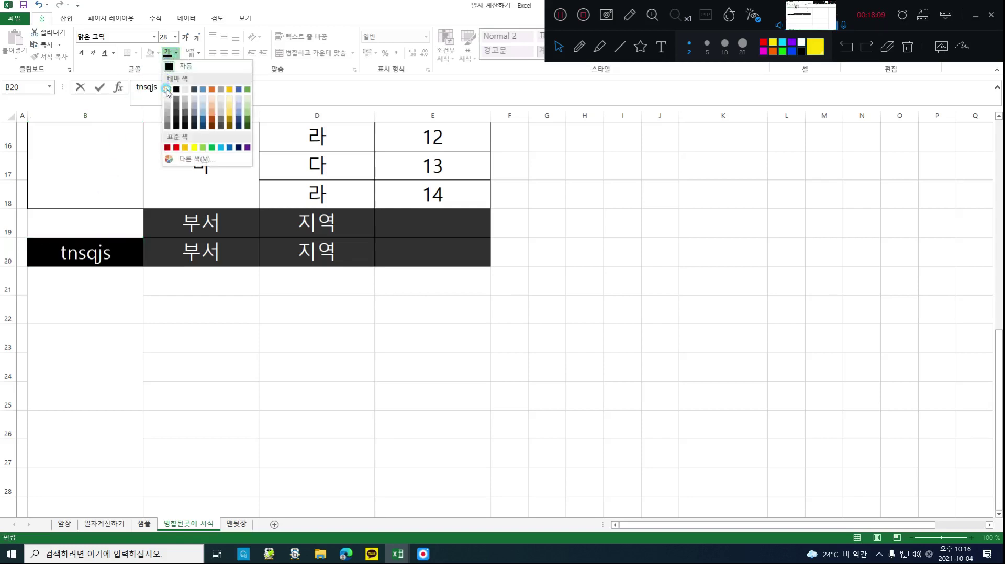
click(209, 341)
Replace the text in header cell B20 with 순번
double_click(64, 251)
drag(64, 251, 135, 274)
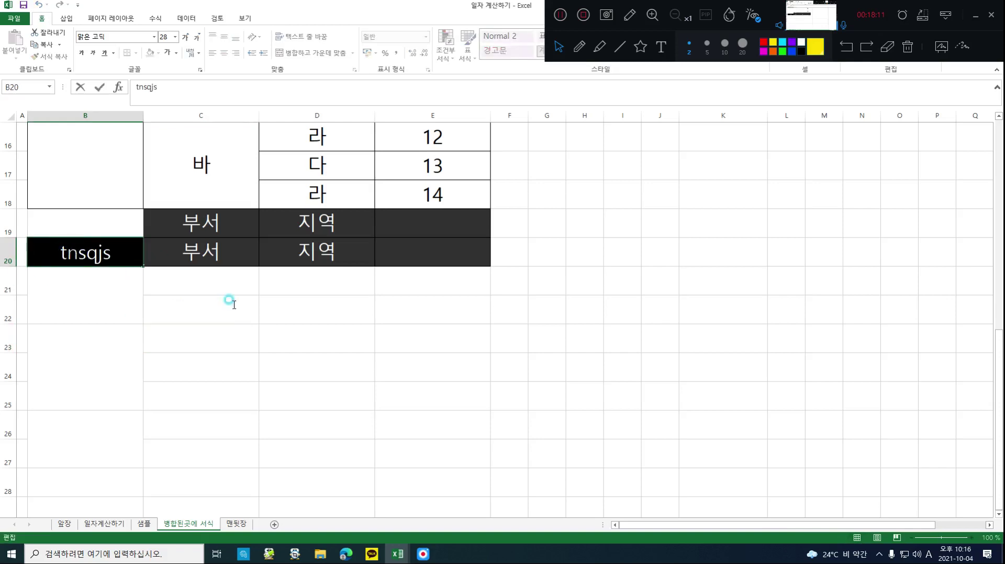
key(BackSpace)
text(시)
key(BackSpace)
key(BackSpace)
text(슨바)
key(BackSpace)
key(BackSpace)
key(BackSpace)
text(ㅅ순번)
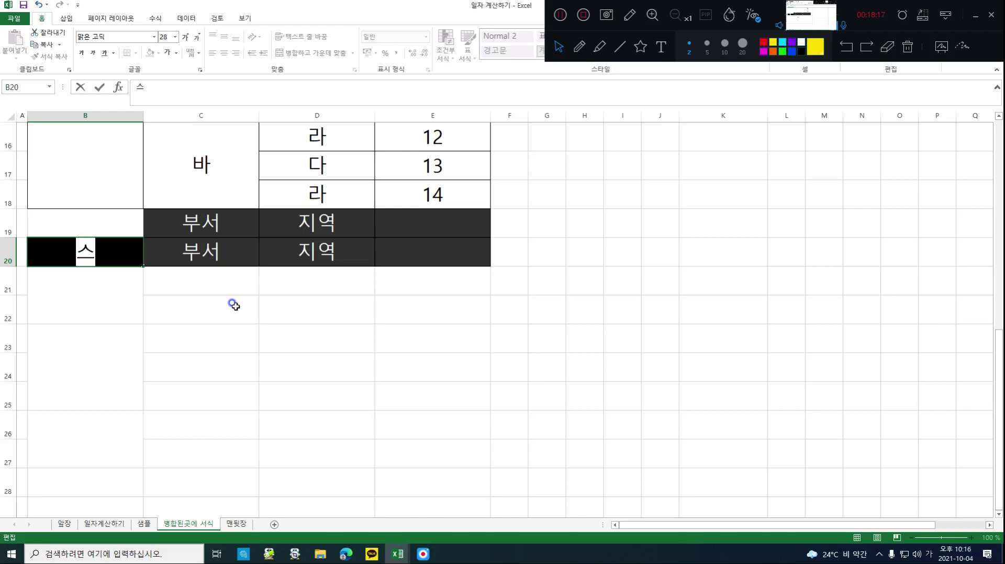
key(Return)
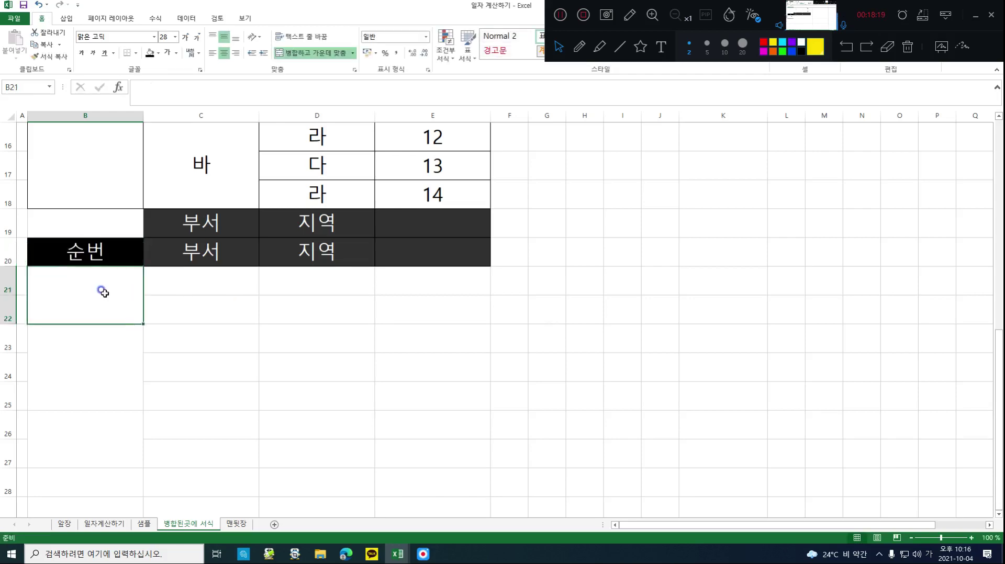
Select the blank cells B21:B28 under the new 순번 header and start a MAX formula
text(=)
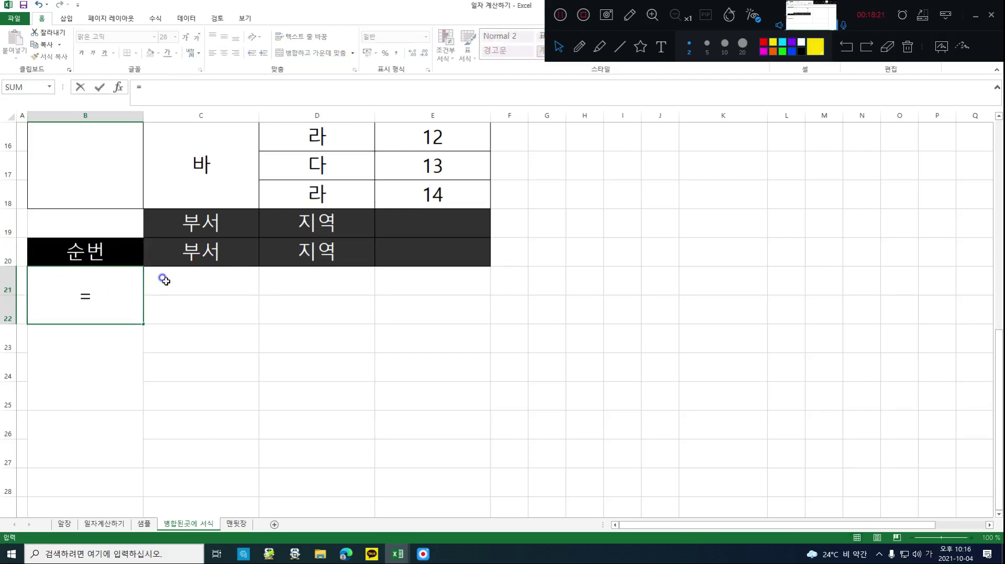
key(Escape)
drag(101, 399, 94, 495)
text(=)
text(ㅡ미)
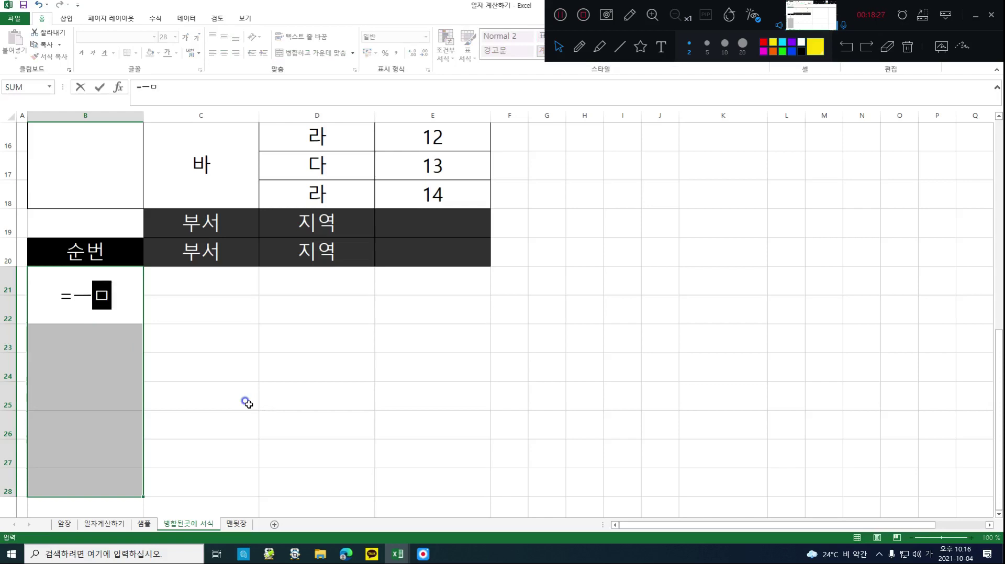
key(BackSpace)
key(BackSpace)
key(BackSpace)
key(Hangul)
text(max()
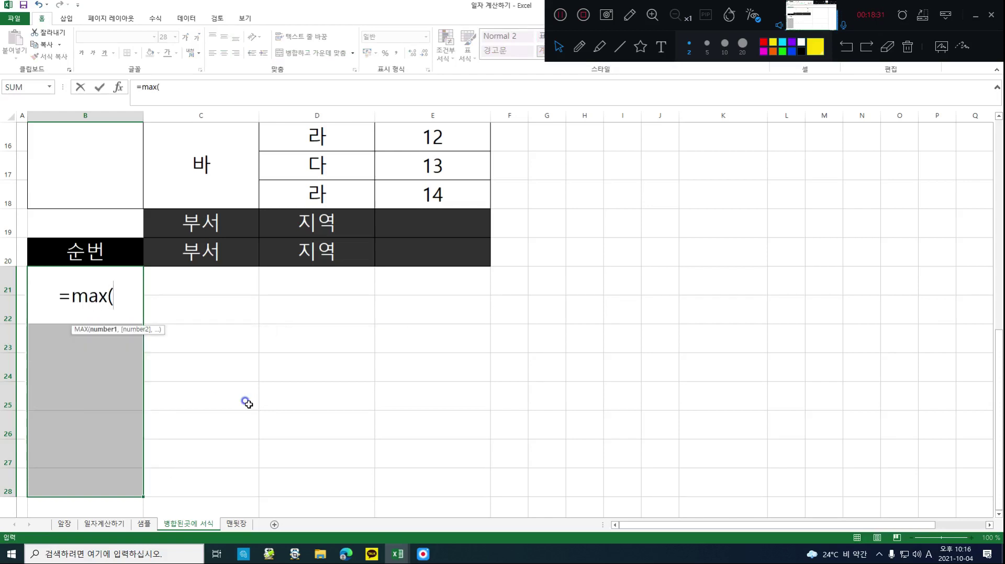
Complete the MAX function's argument with the range B20:B20, starting at the 순번 header cell
click(97, 256)
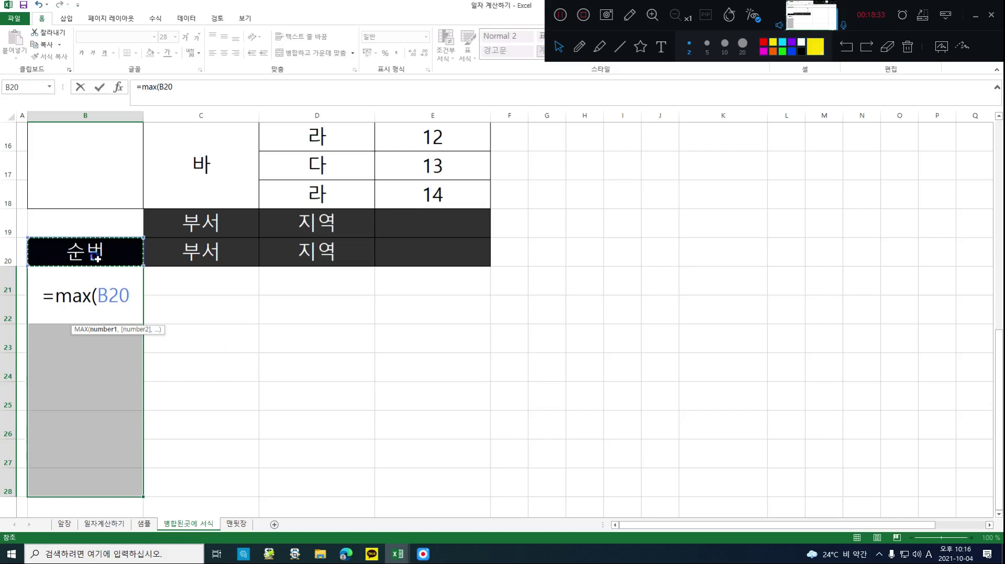
key(F8)
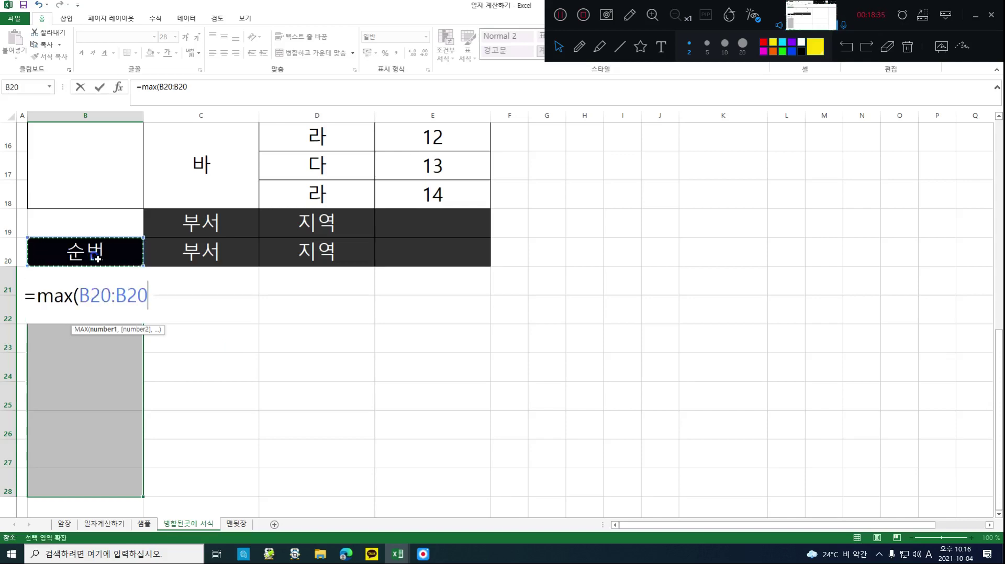
text())
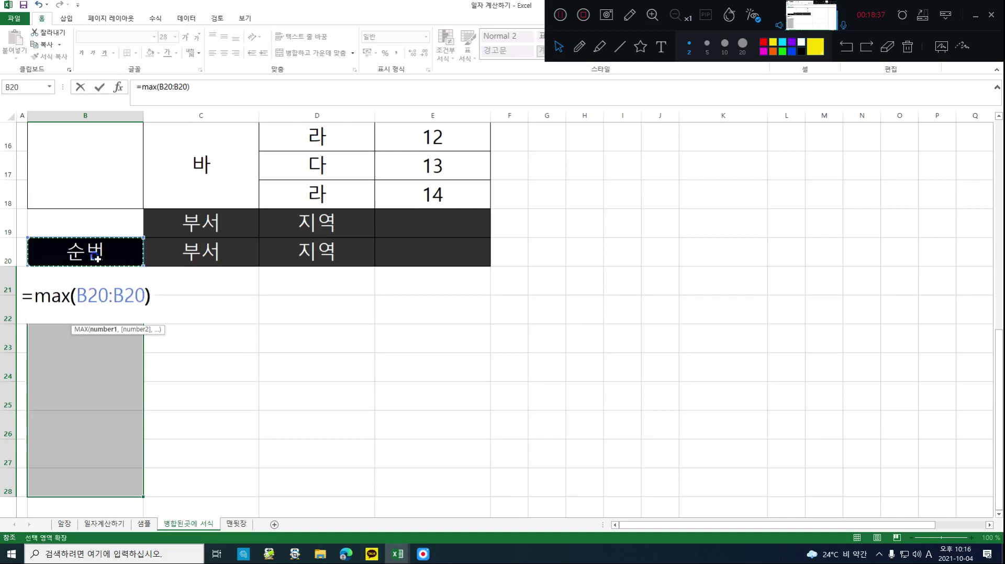
Make the range's first reference absolute as $B$20, add +1 after the MAX function, and enter the formula in all selected cells B21:B28
click(76, 301)
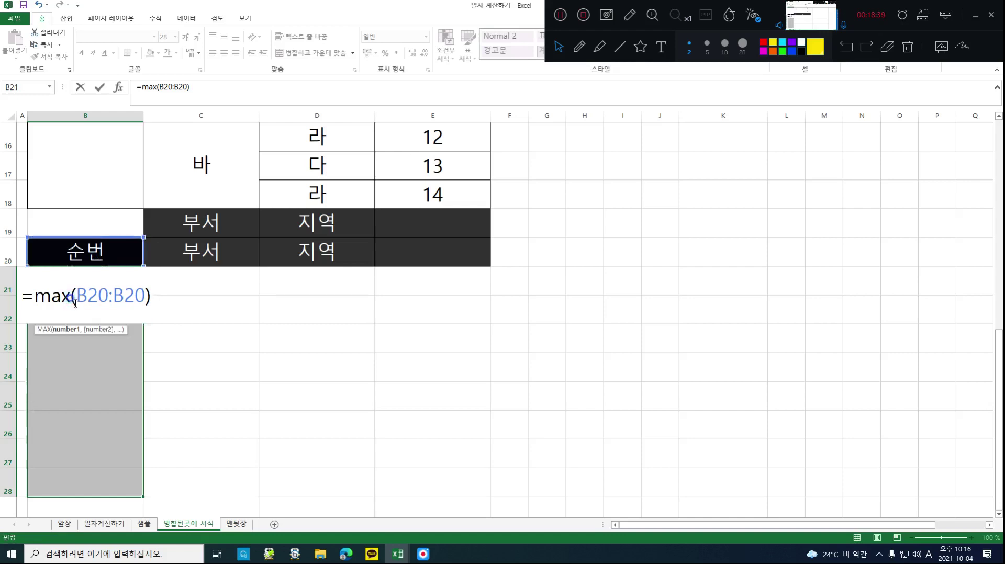
key(F4)
double_click(125, 296)
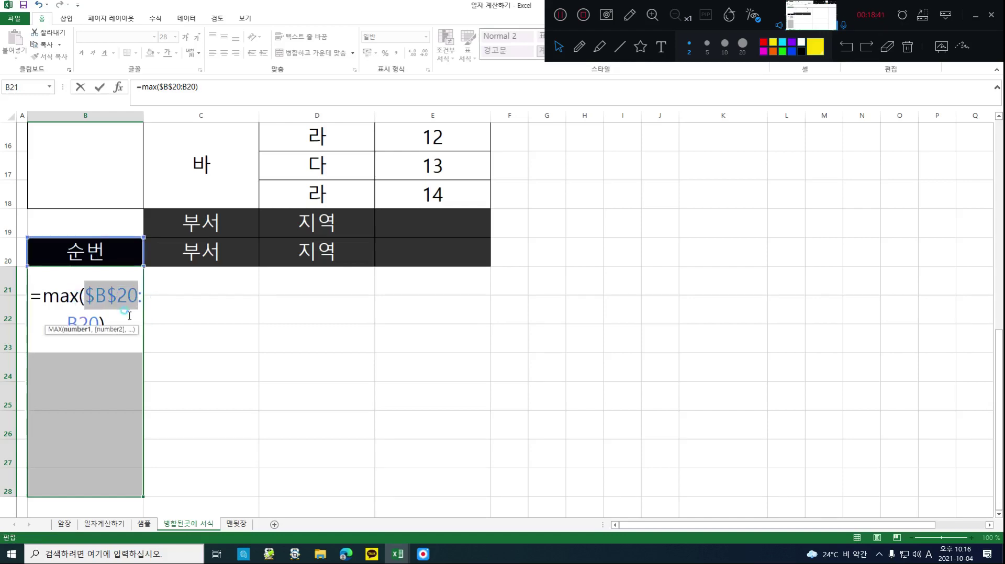
click(129, 315)
text(+1)
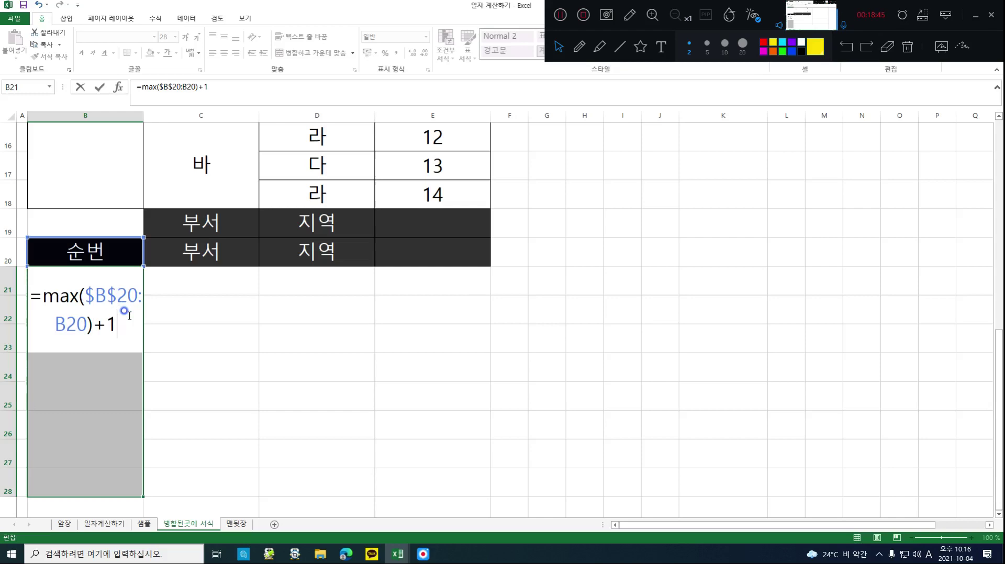
key(ctrl+Return)
Centre the numbers horizontally in the merged and single cells of B21:B28
click(107, 319)
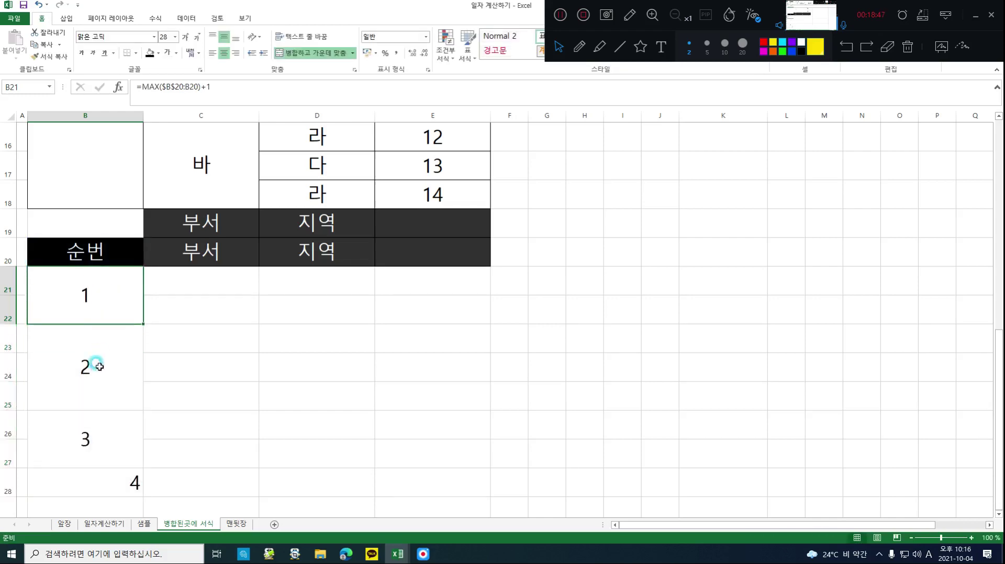
click(97, 370)
click(87, 439)
click(101, 475)
drag(85, 292, 83, 472)
click(224, 51)
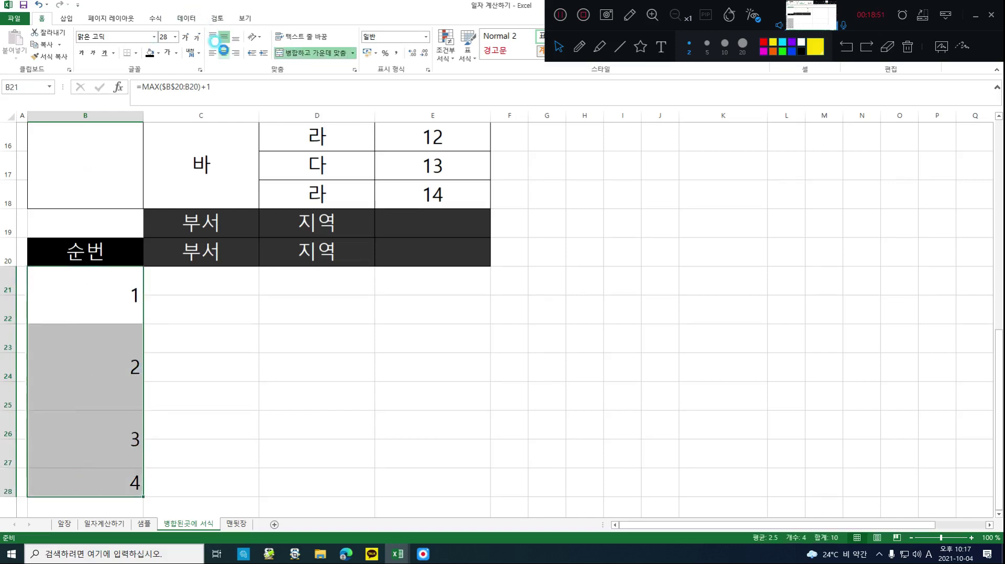
click(224, 51)
click(209, 385)
Examine the MAX formulas in the 순번 cells from B21 to B28, and open the 맨뒷장 sheet
scroll(71, 255, up, 5)
click(106, 322)
scroll(189, 330, down, 4)
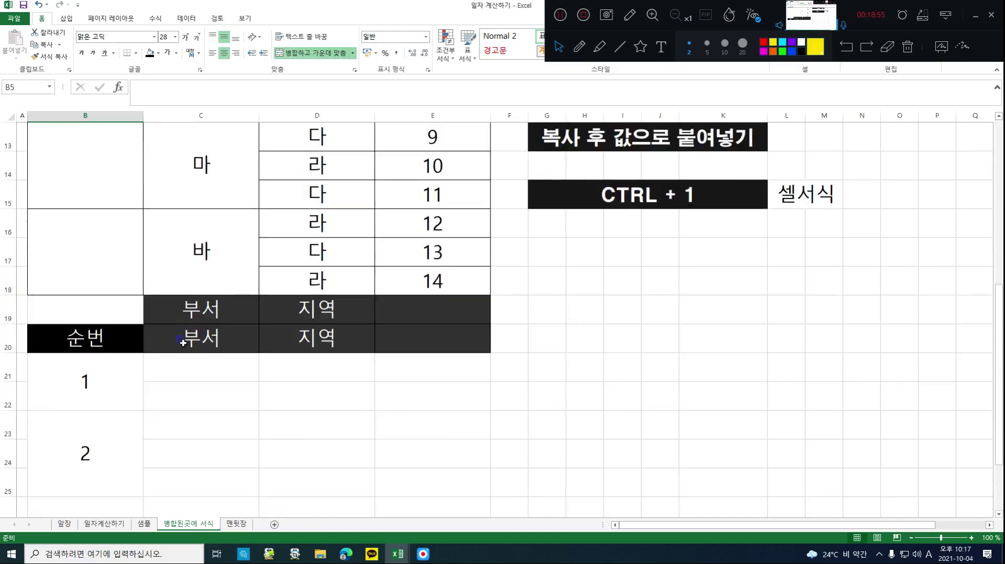
click(112, 381)
scroll(112, 377, down, 3)
scroll(139, 366, up, 2)
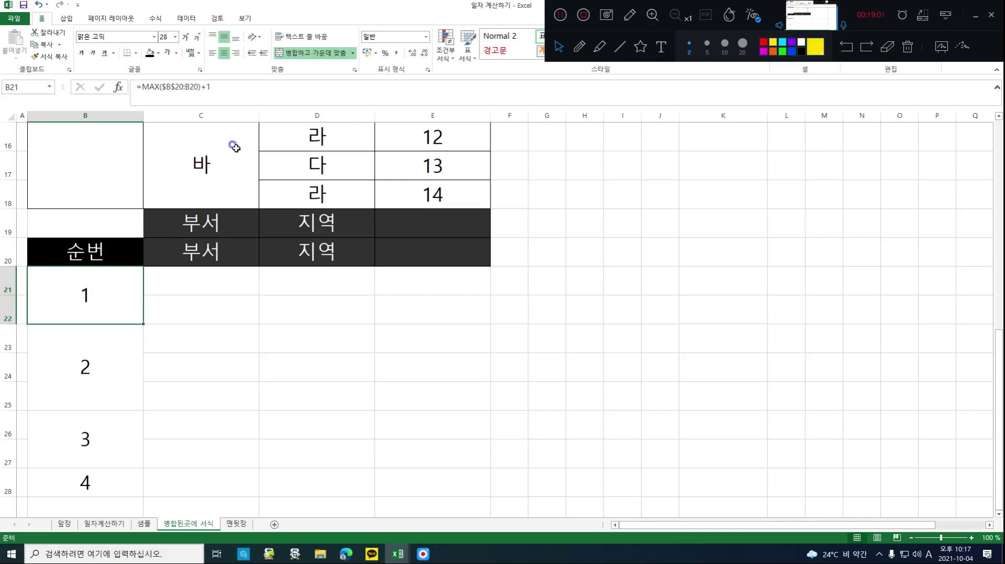
click(107, 367)
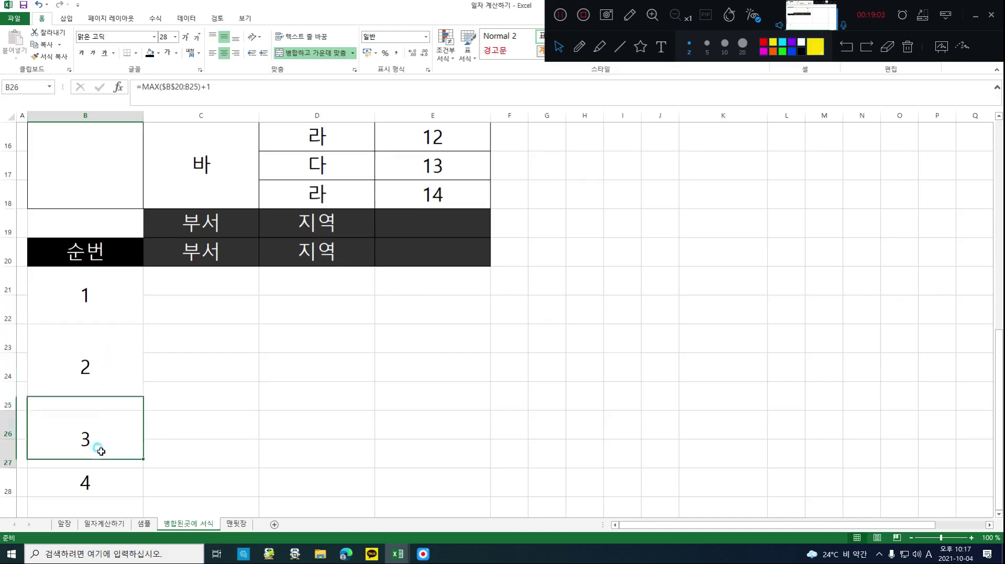
click(100, 449)
click(106, 492)
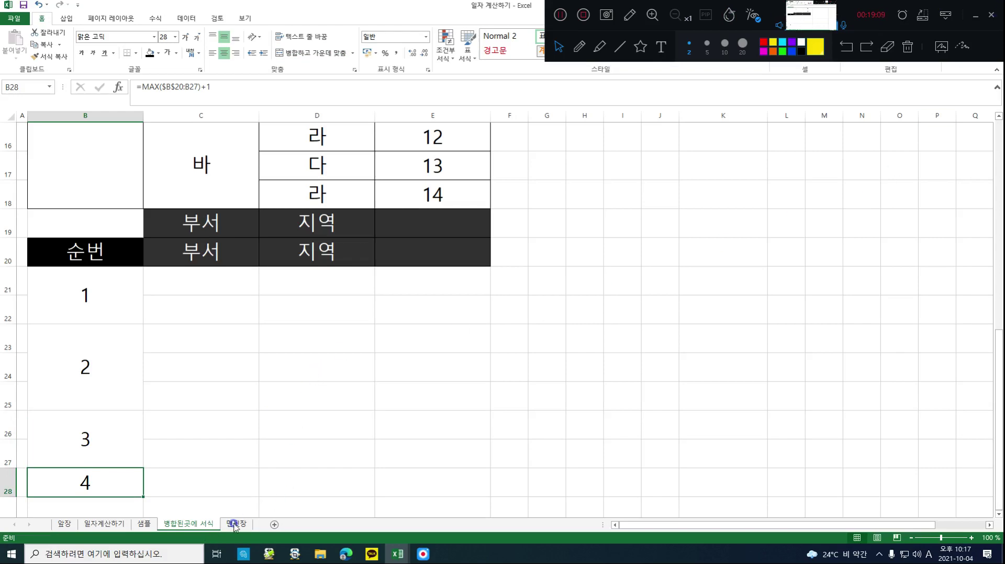
click(235, 524)
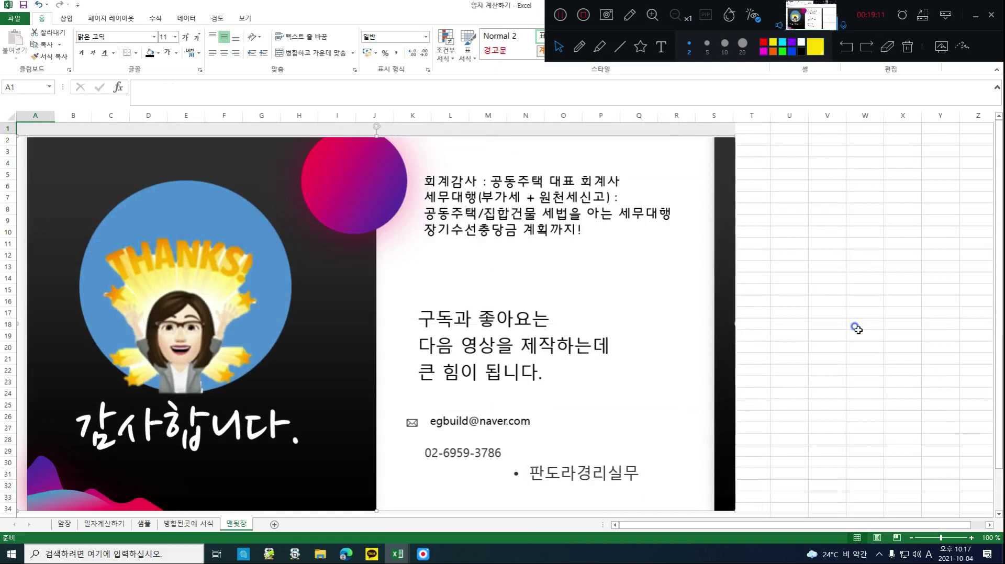